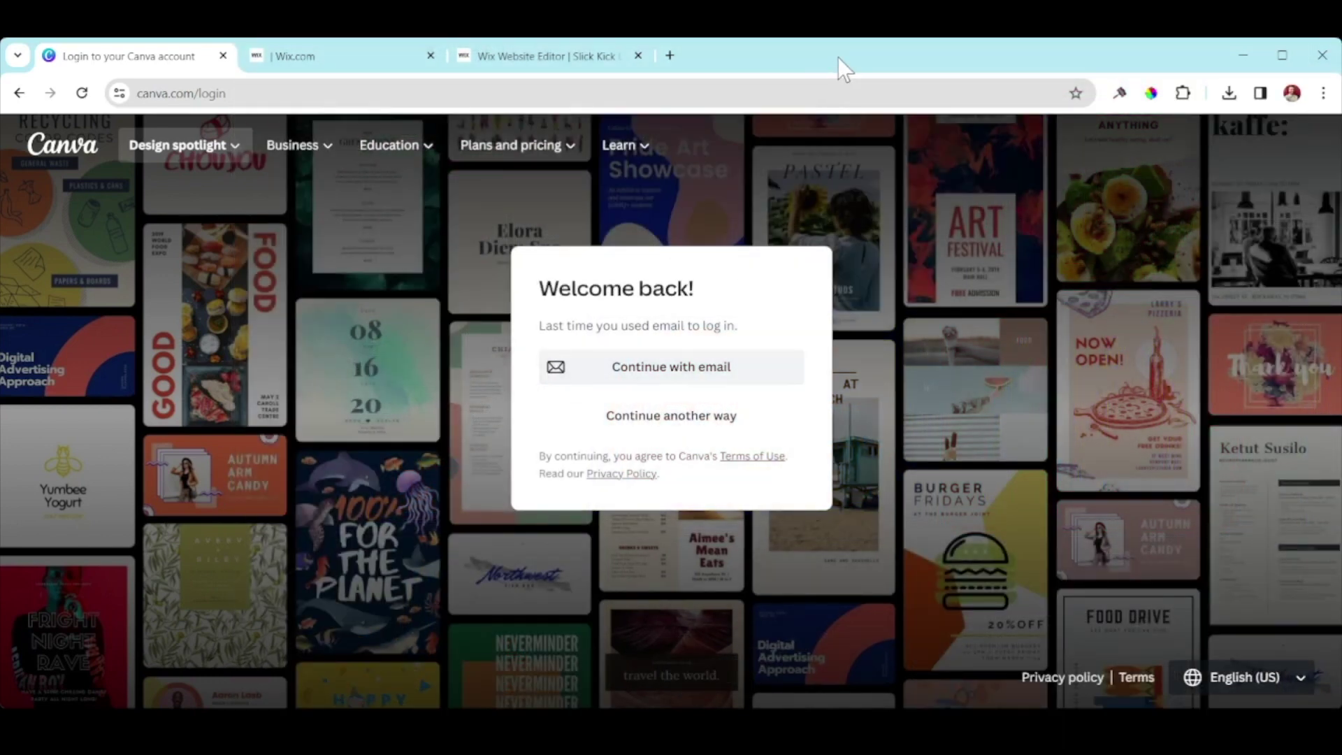
Log in to the Canva account with the account e-mail and password.
click(703, 366)
text(etee)
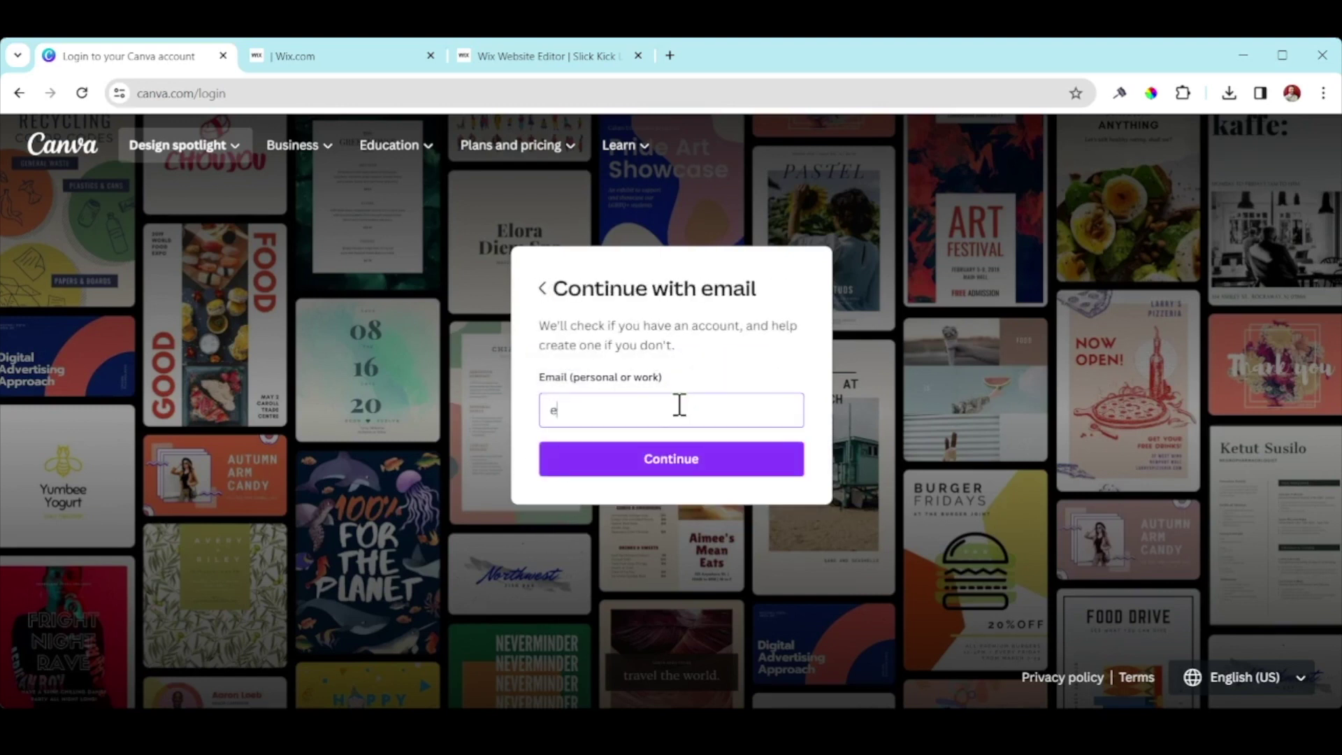
click(704, 454)
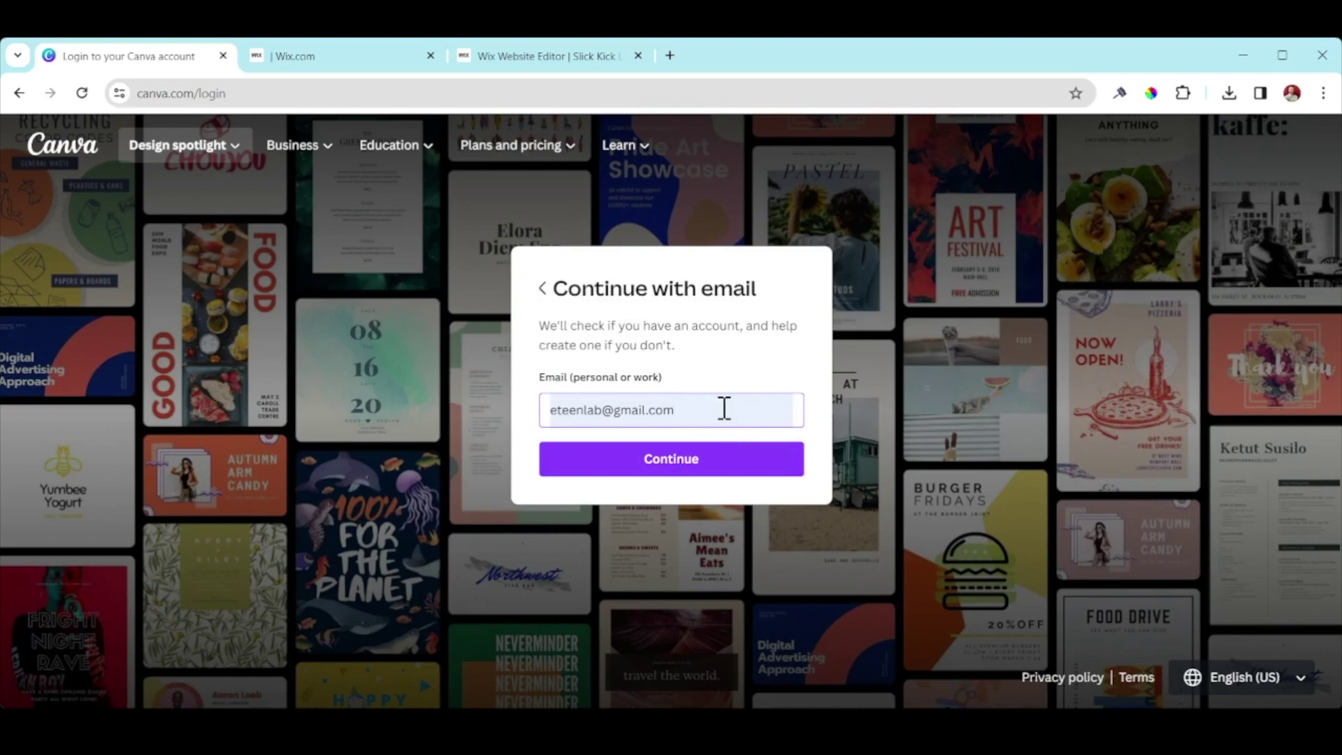
click(691, 464)
text(••)
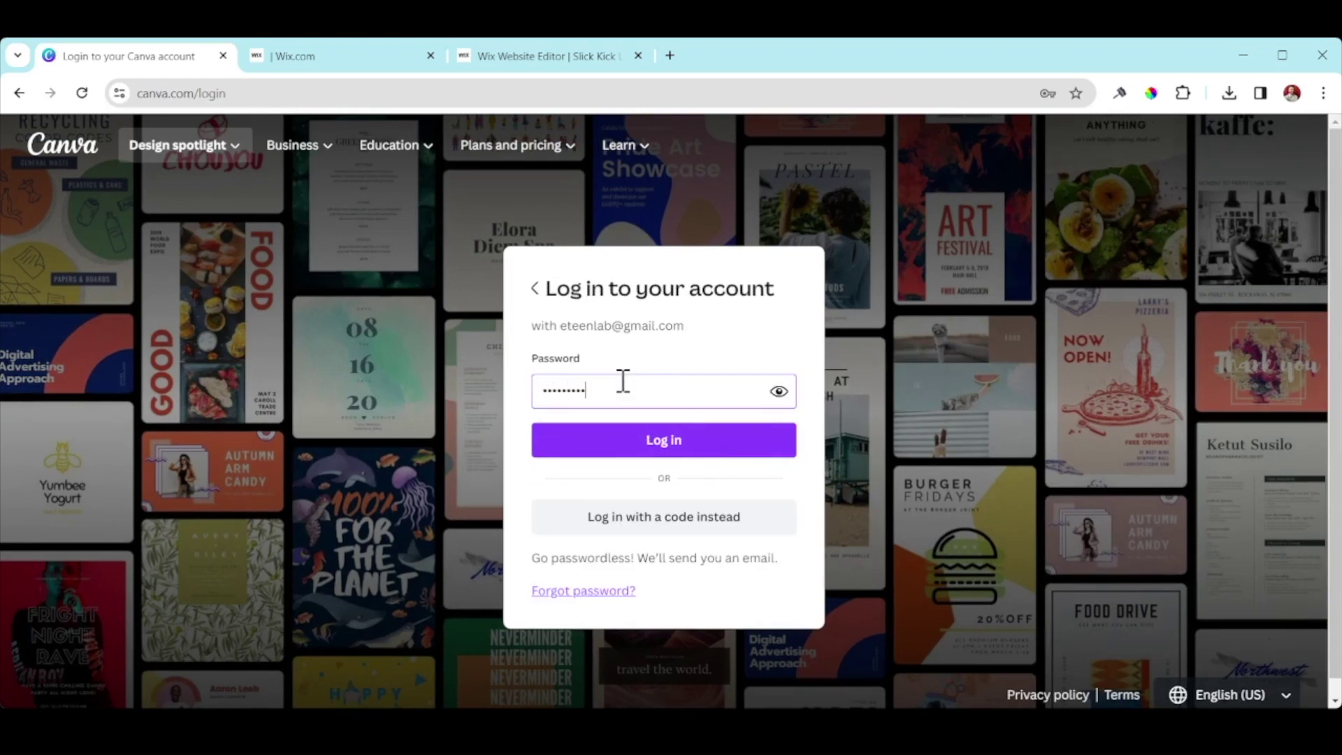
click(671, 441)
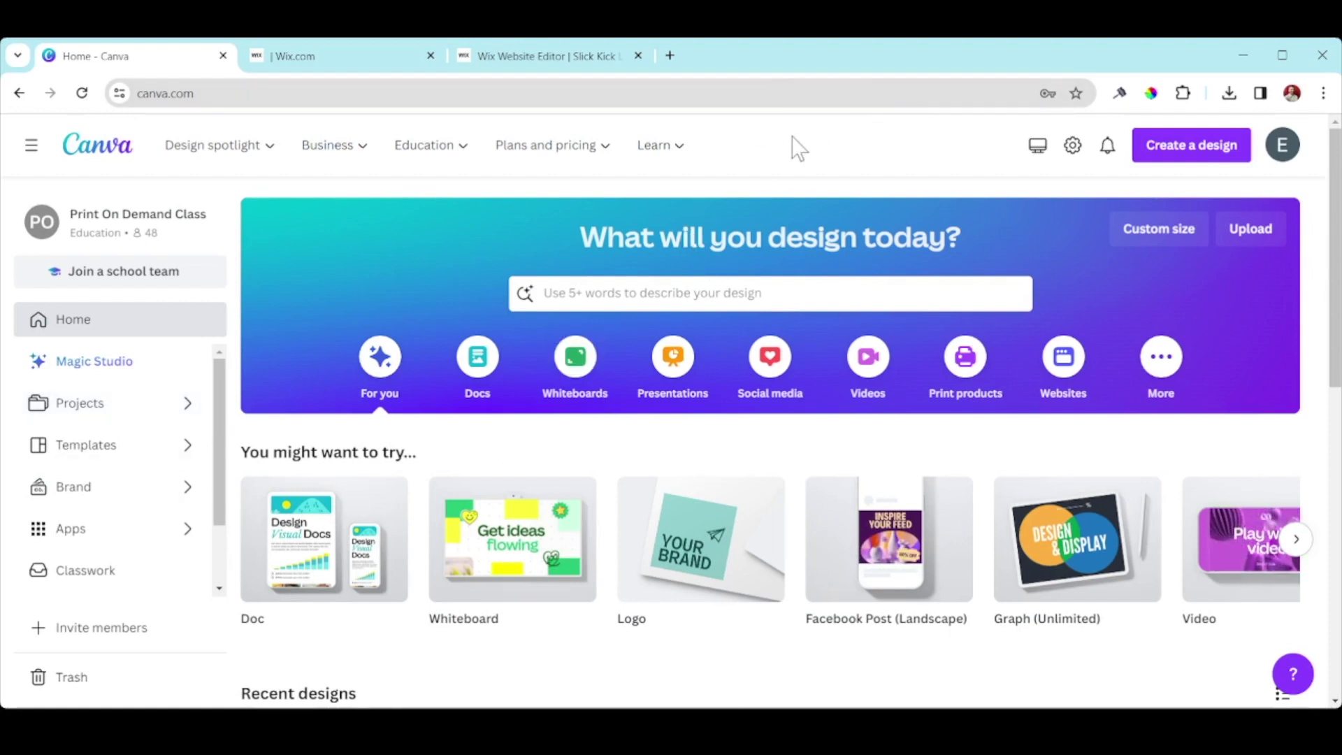
Look through the list of suggested design types for a new design.
click(1184, 160)
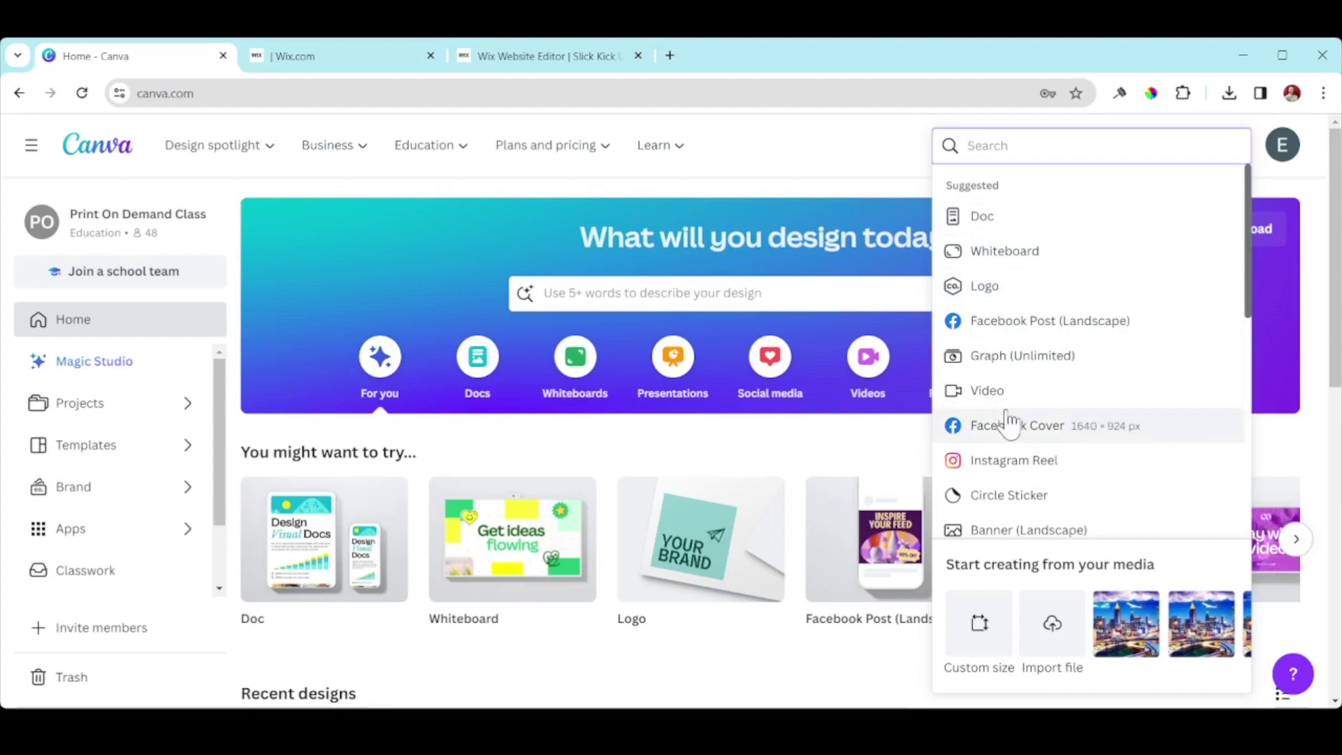
scroll(1010, 422, down, 5)
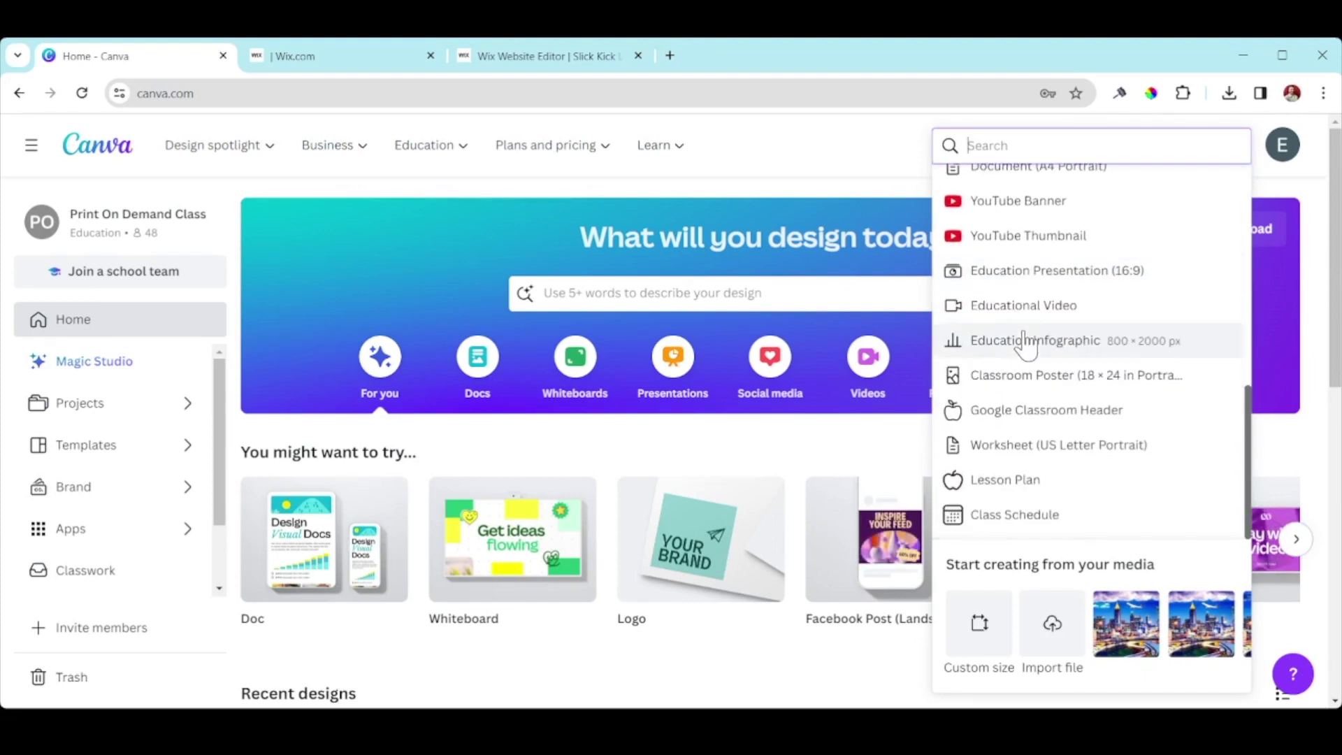
scroll(1026, 341, up, 5)
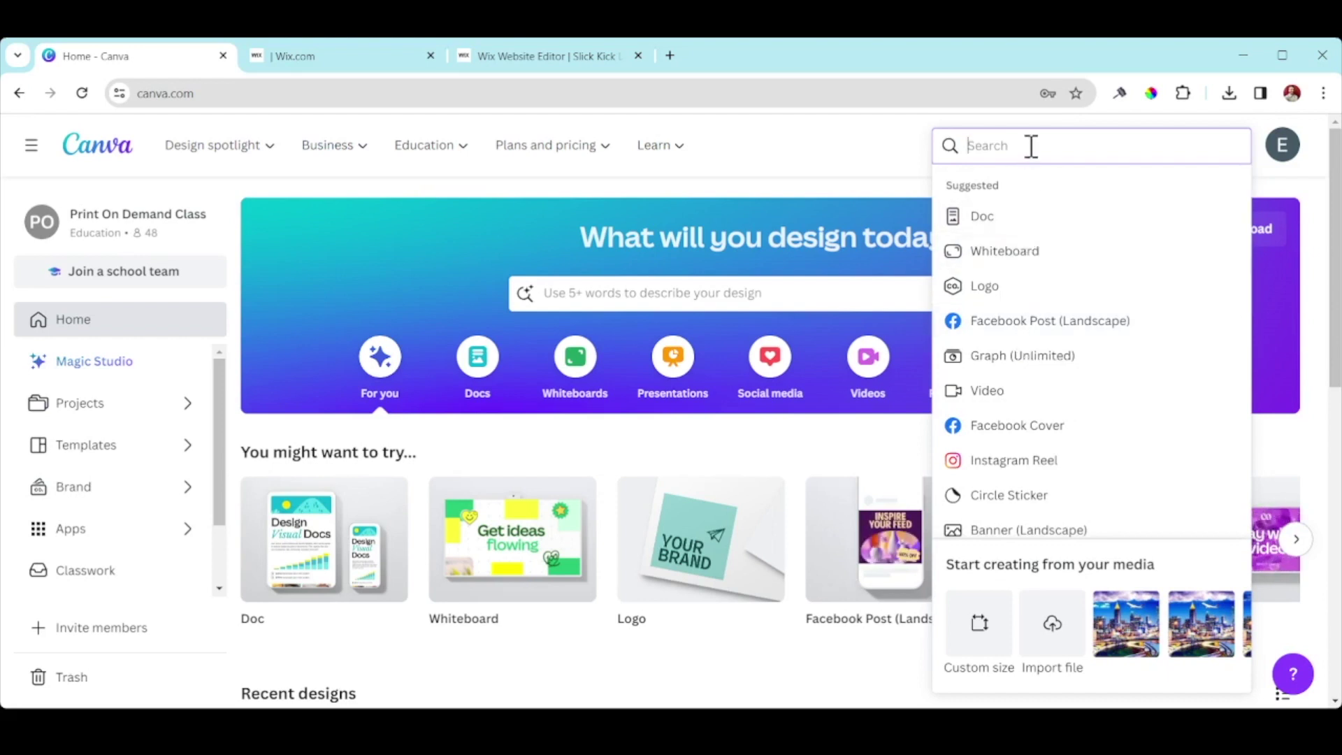
Search the new-design types for a t-shirt format, and close the list without choosing one.
text(y)
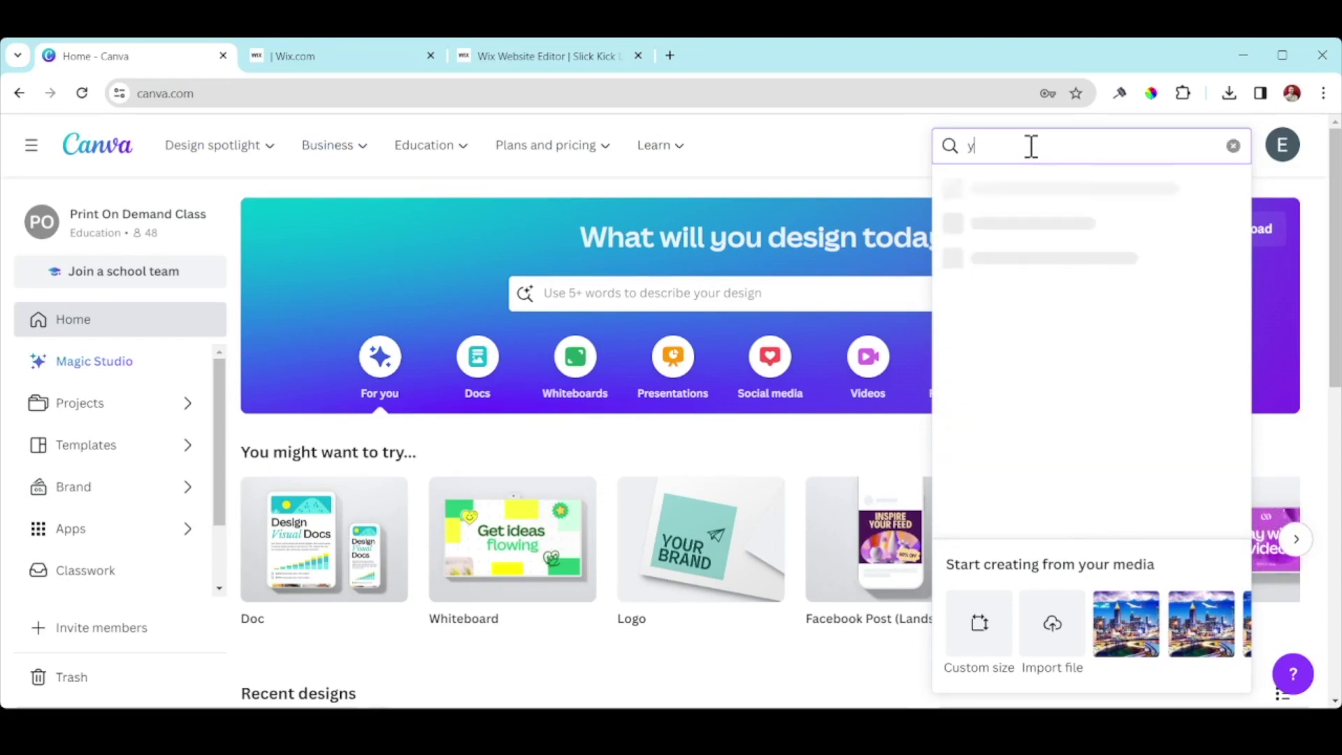
text(-shirt)
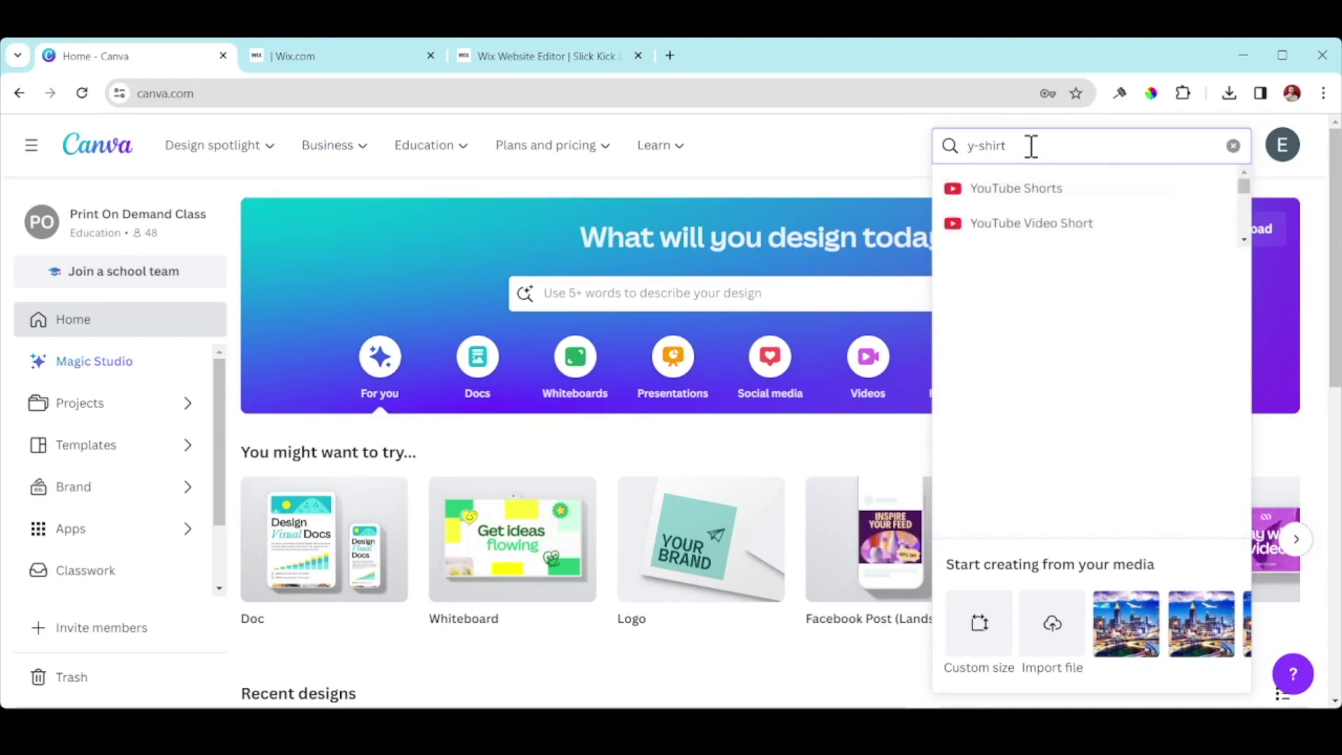
key(BackSpace)
key(BackSpace)
key(BackSpace)
key(BackSpace)
key(BackSpace)
text(t)
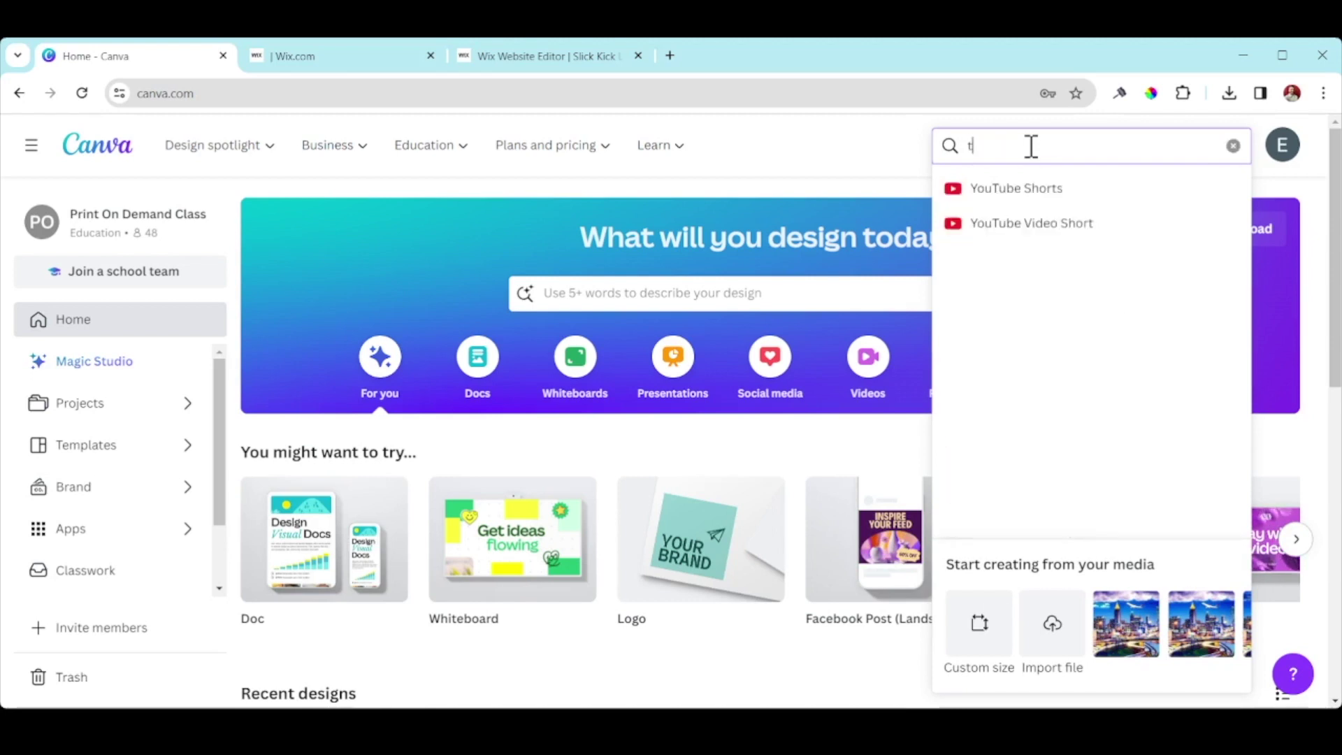
text(-s)
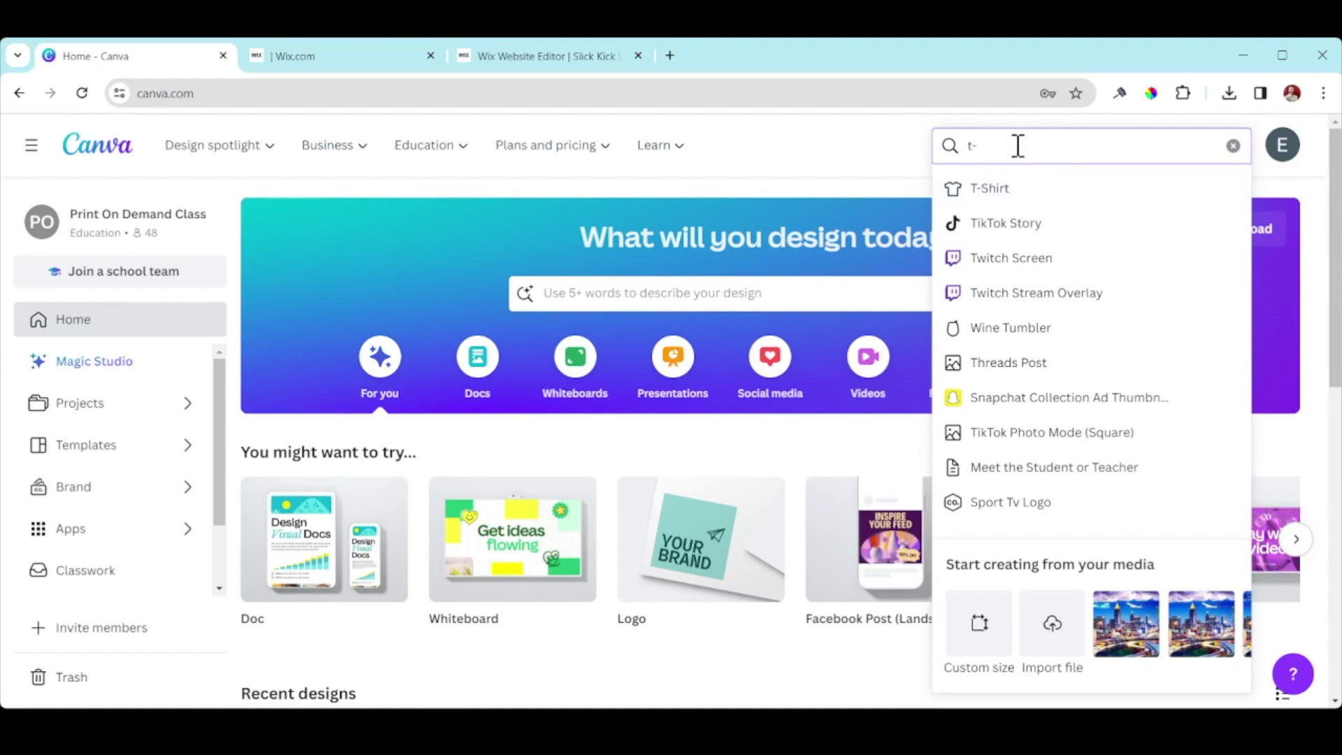
key(BackSpace)
key(BackSpace)
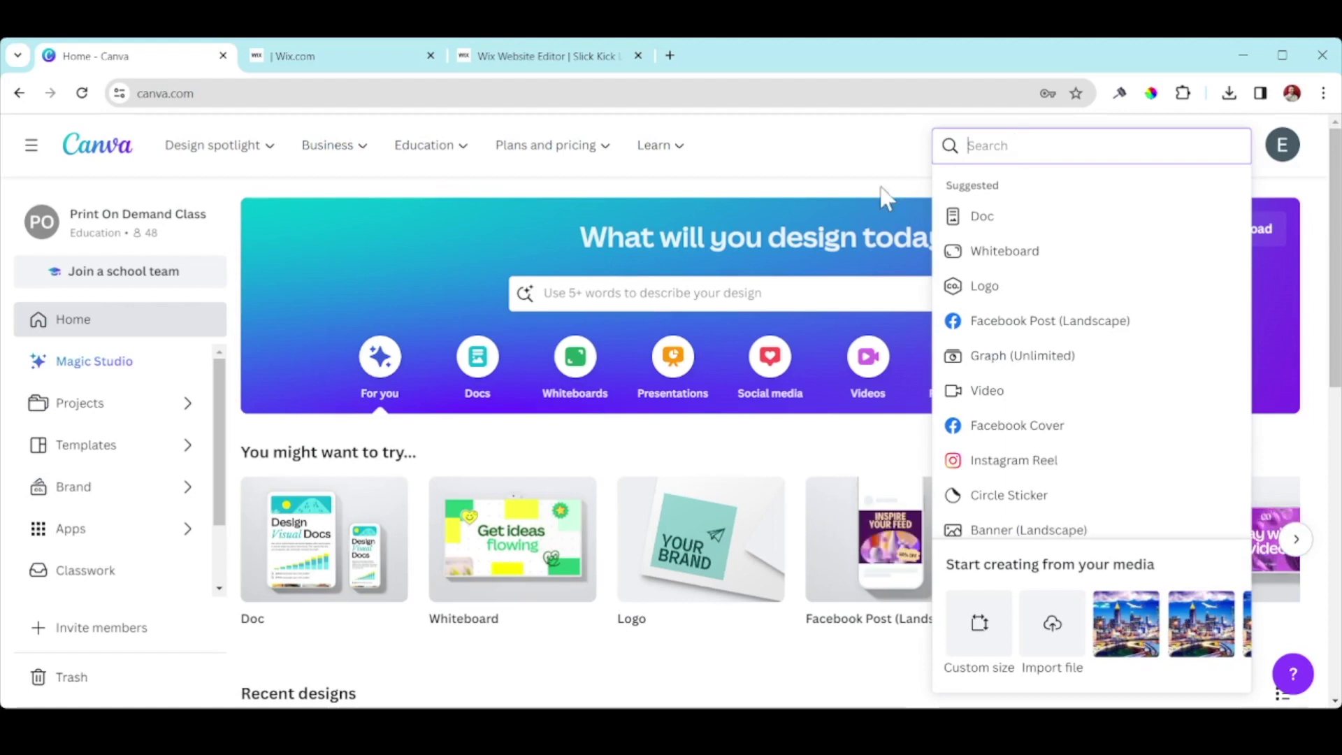
click(821, 146)
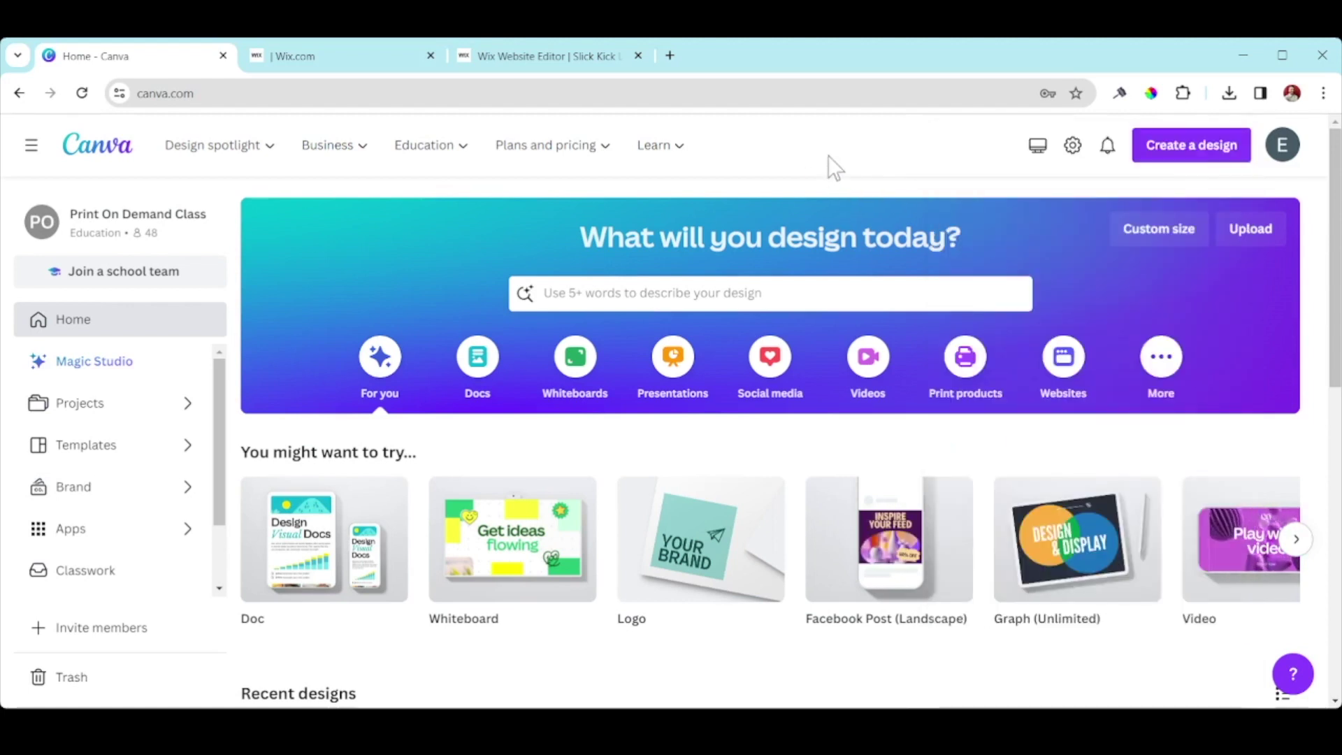
Create a new blank Logo design and search its logo templates for "scooters".
click(1191, 155)
click(995, 290)
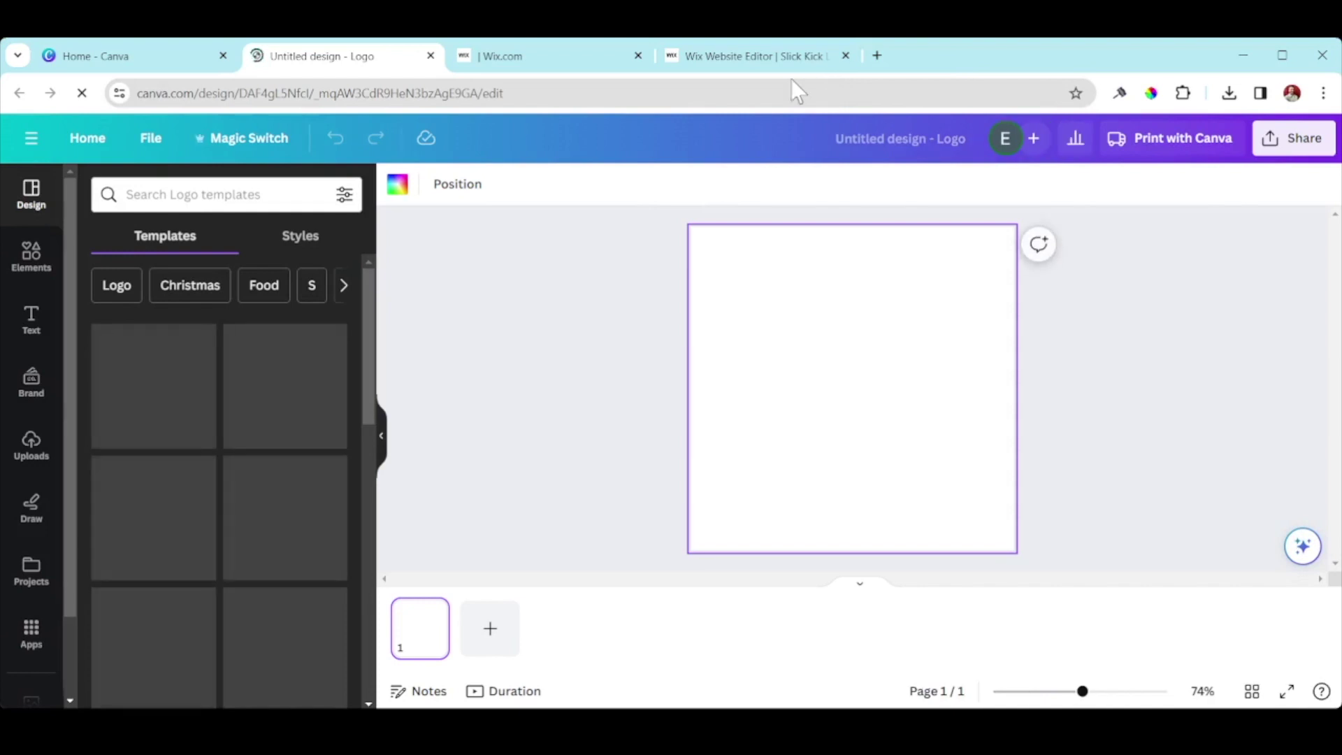
click(185, 194)
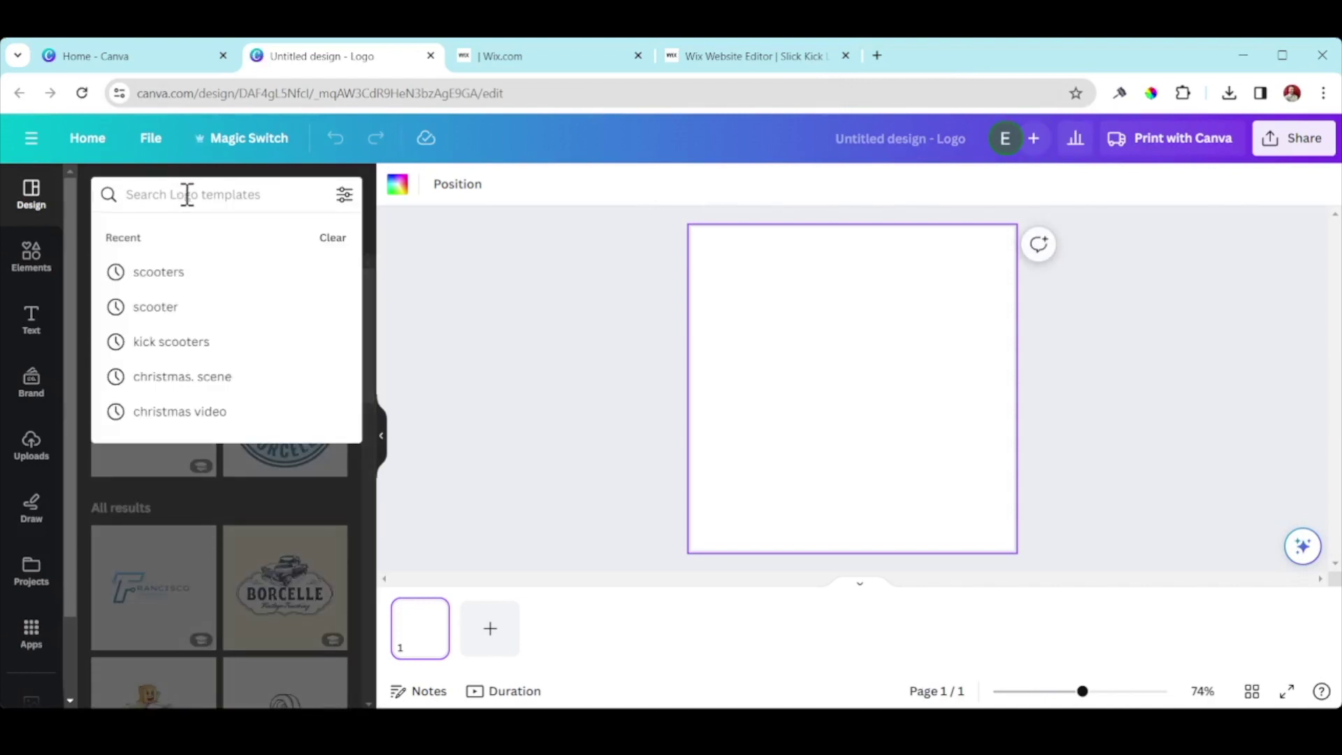
click(195, 190)
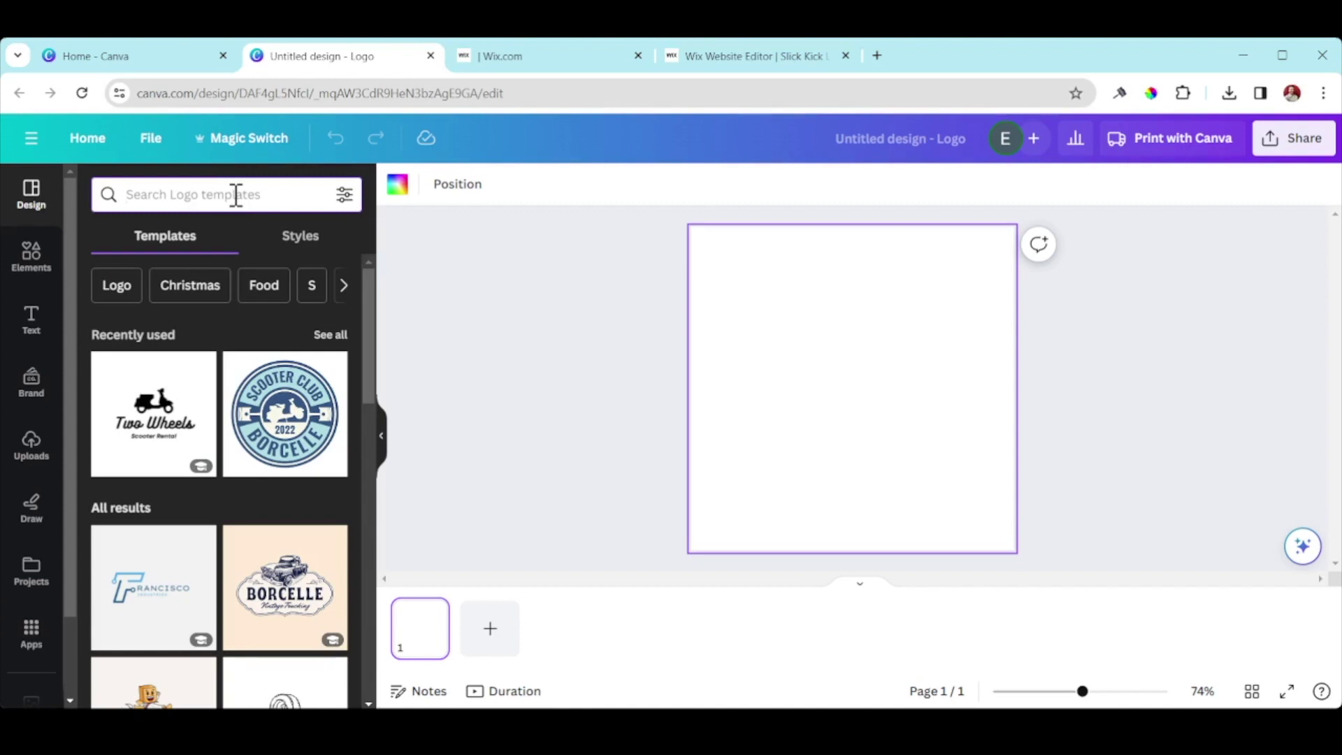
text(scooters)
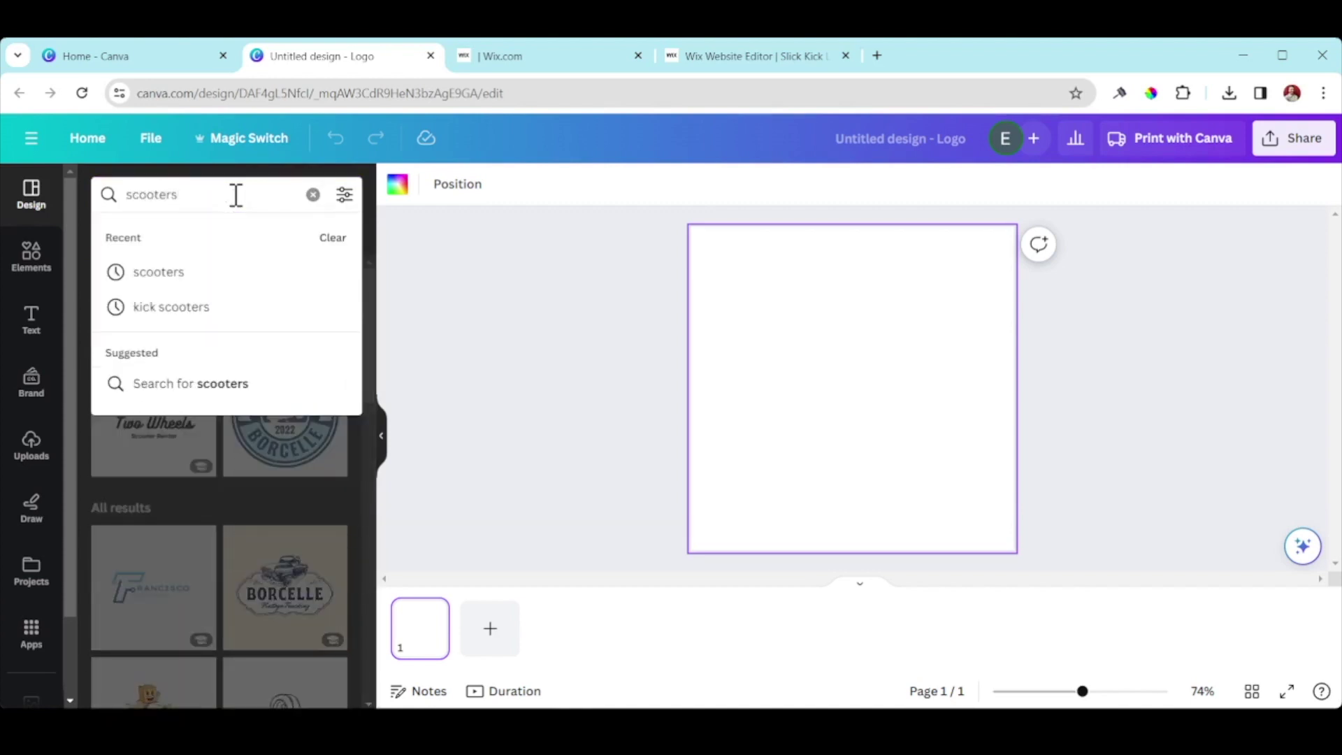
key(Return)
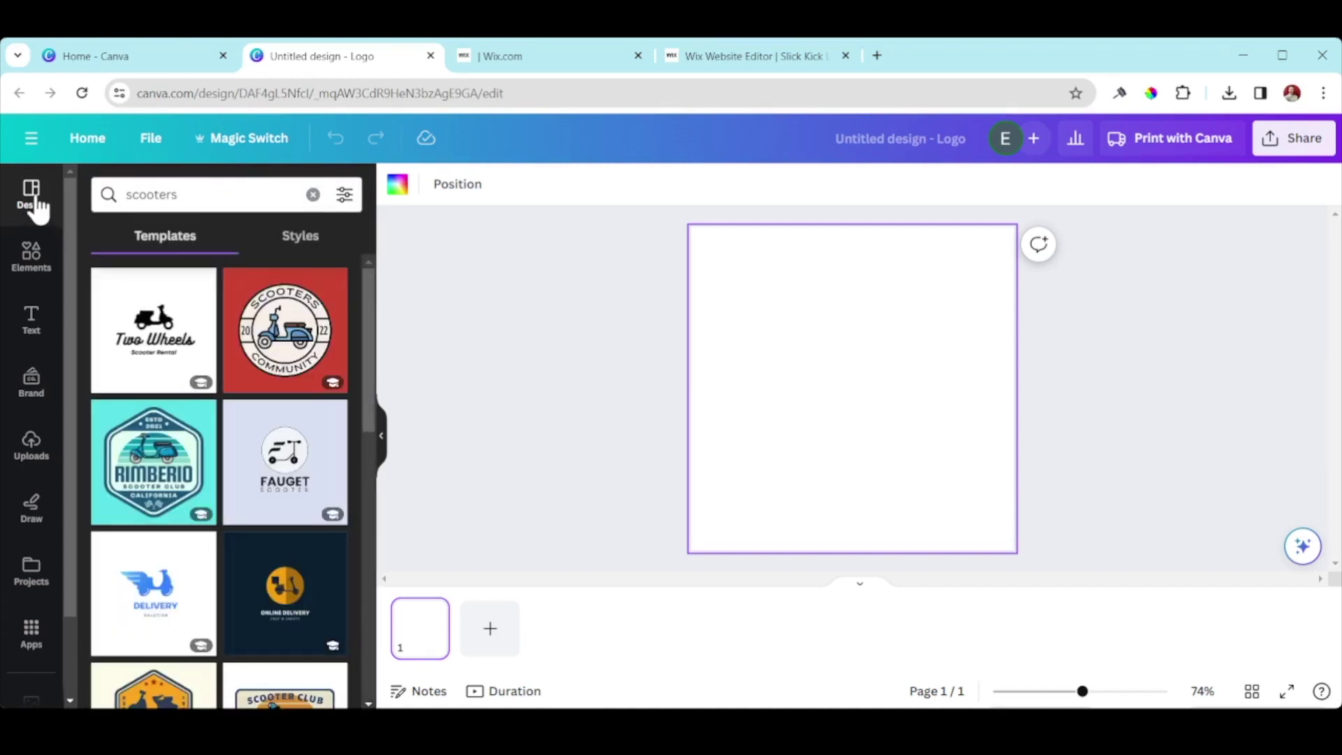
Look over the editor's Elements, Brand, Uploads, Draw, Projects and Apps sections.
click(28, 272)
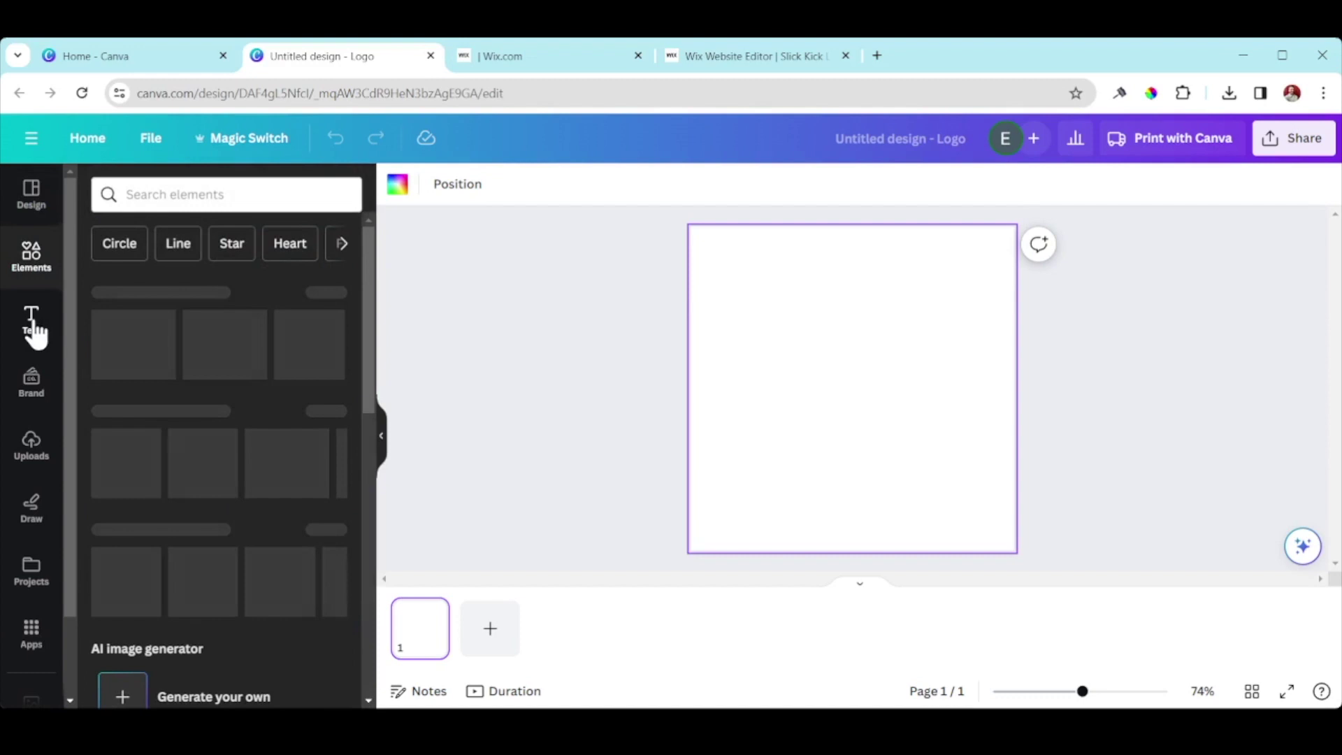
click(33, 370)
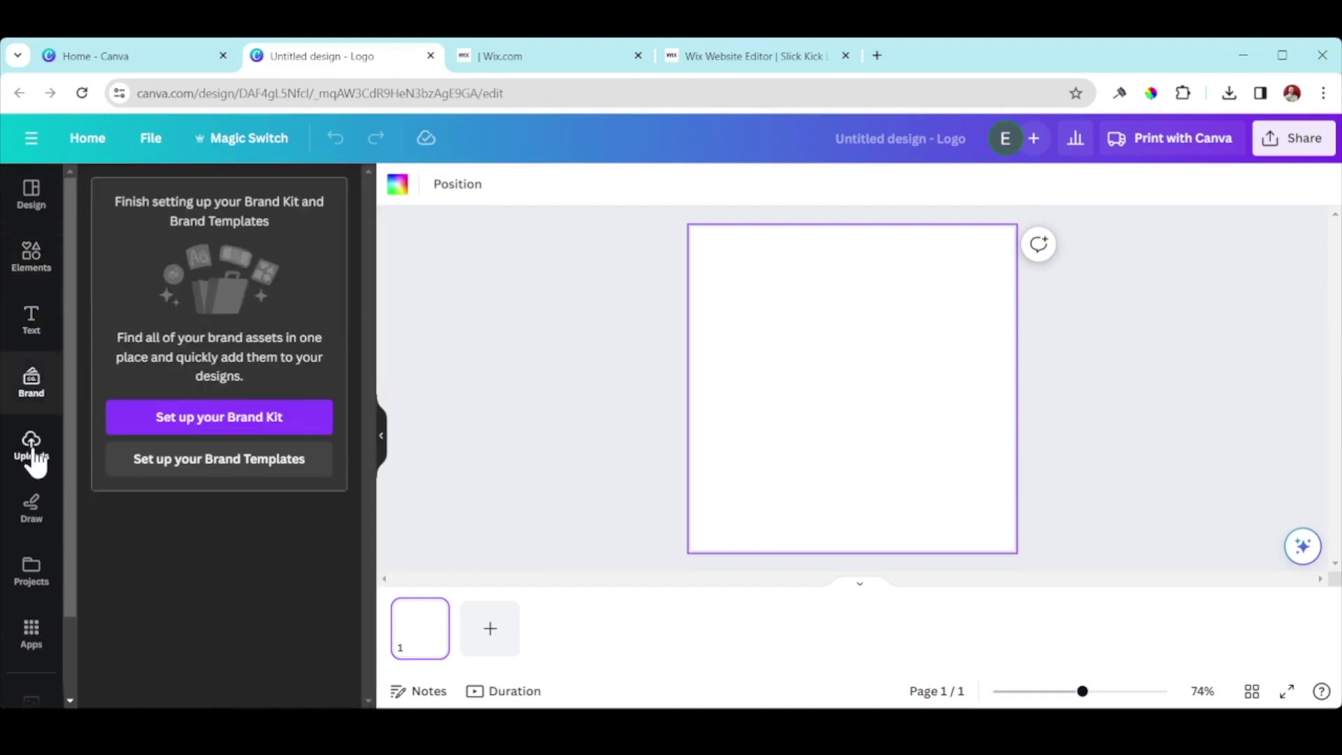
click(32, 451)
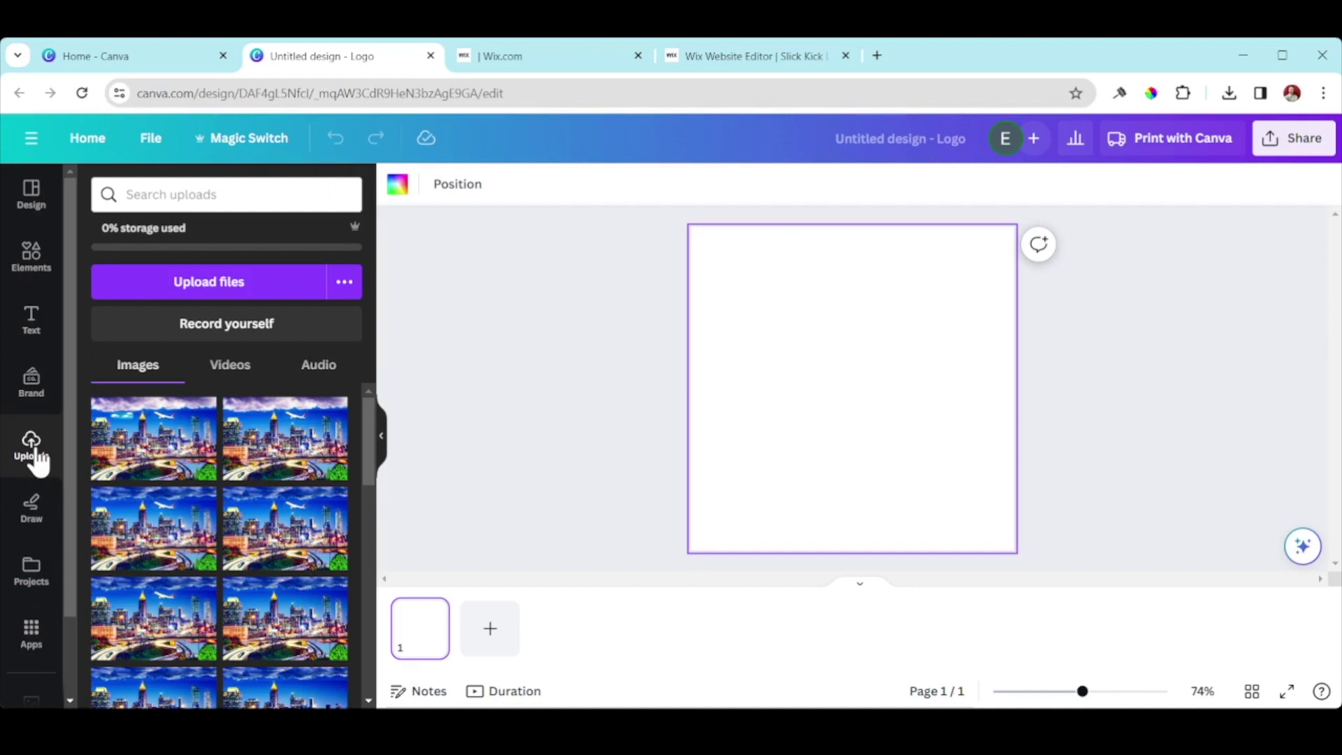
click(34, 512)
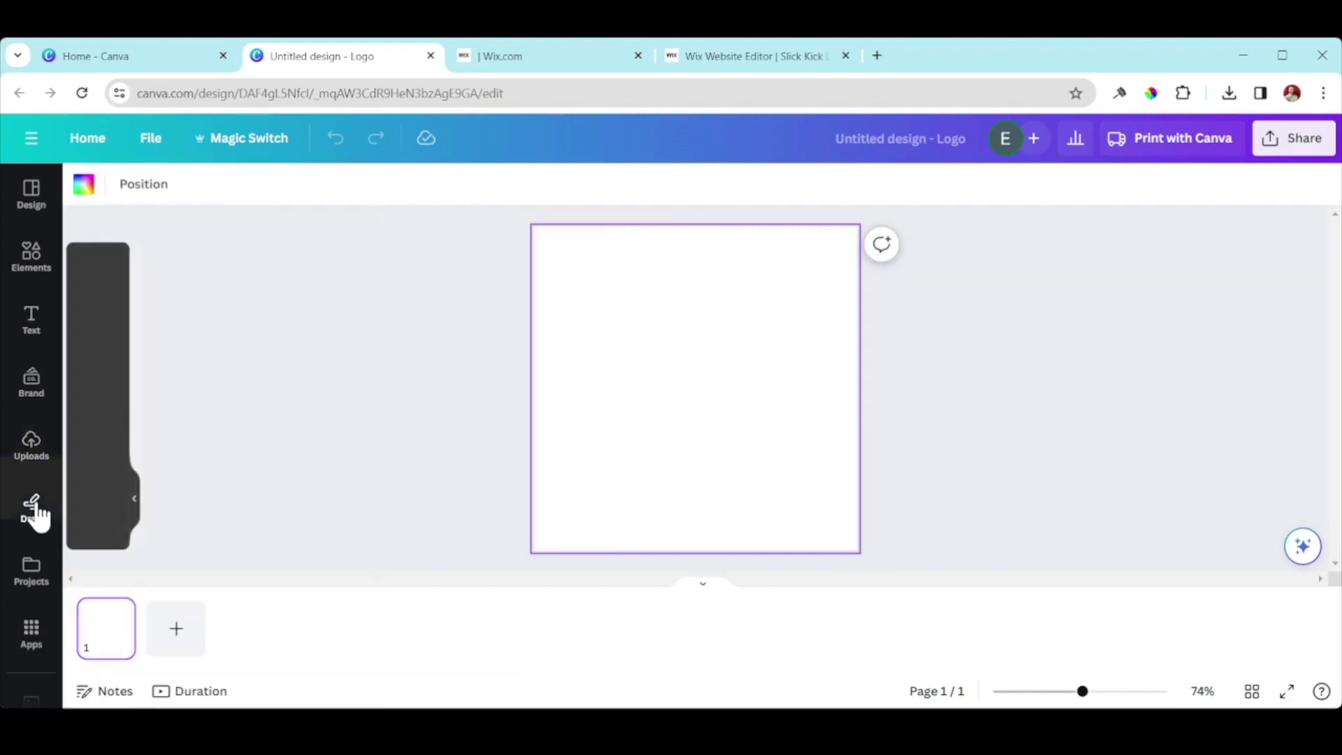
click(31, 577)
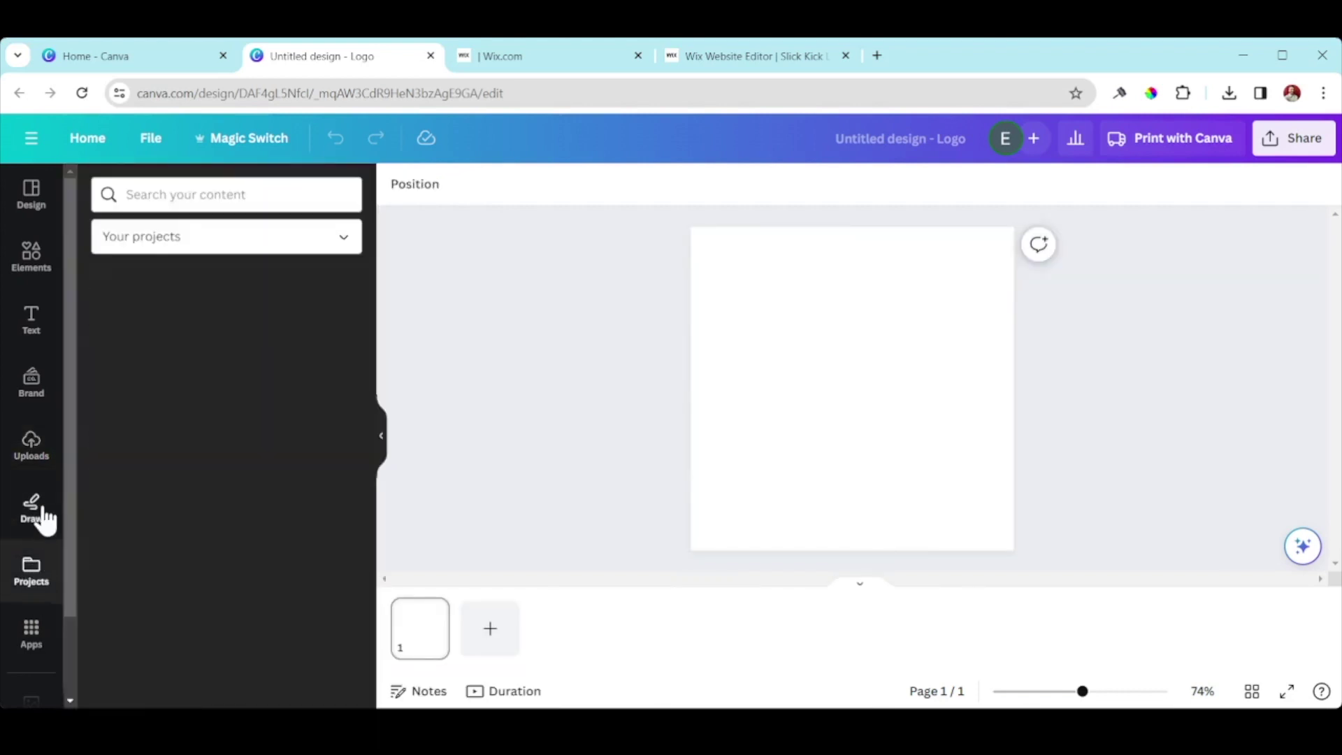
click(42, 517)
click(33, 581)
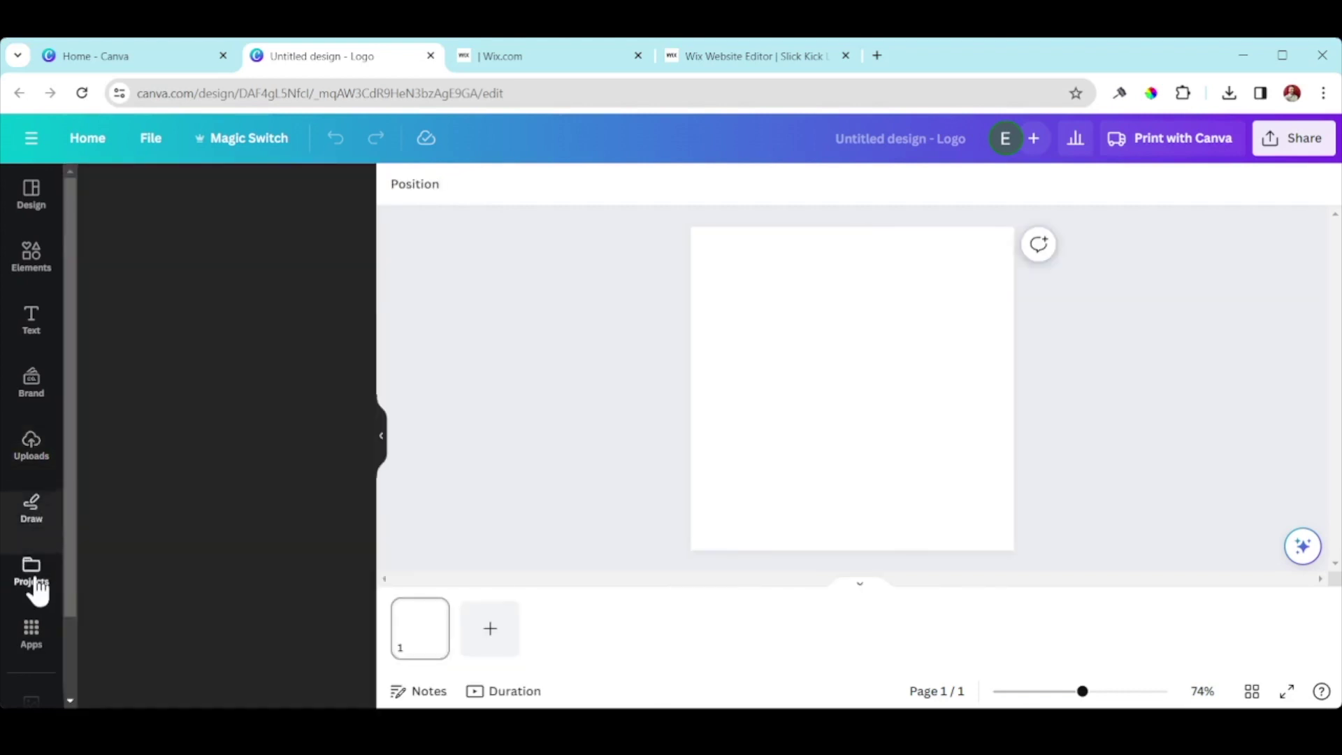
click(32, 631)
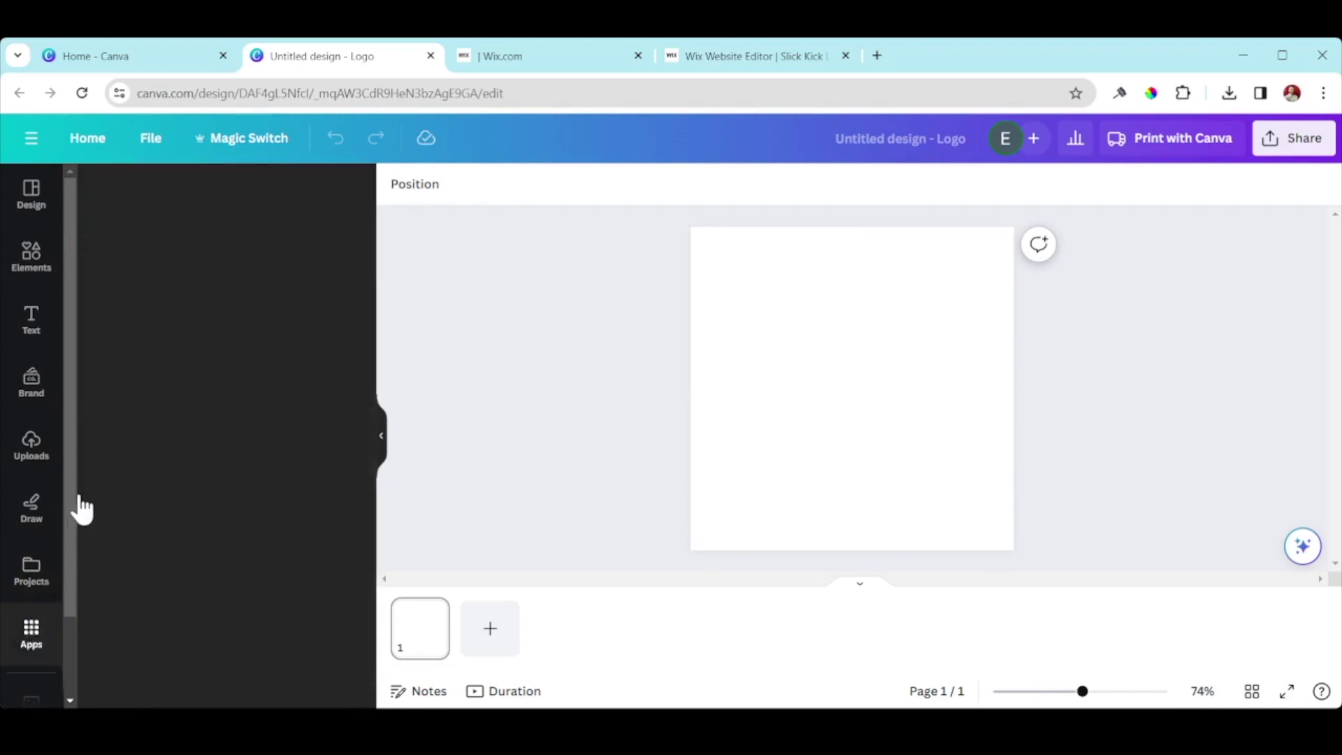
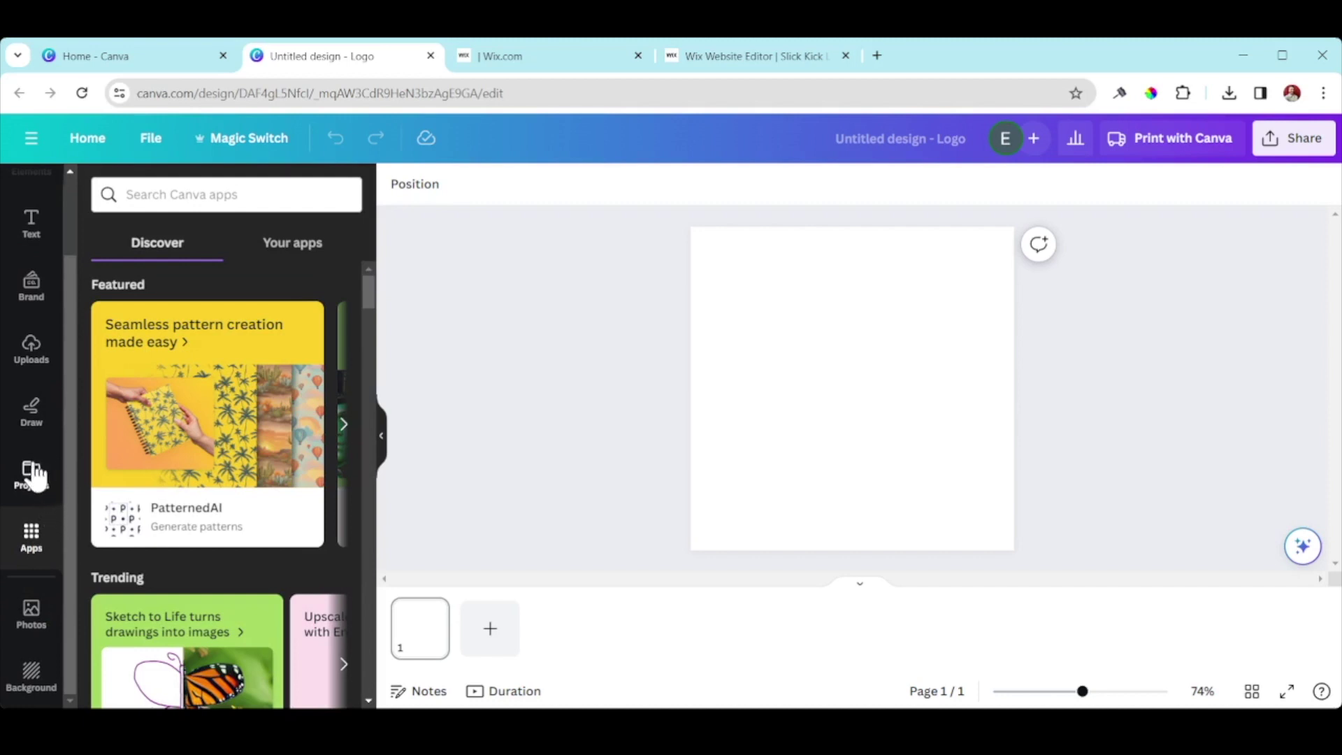
scroll(30, 517, up, 2)
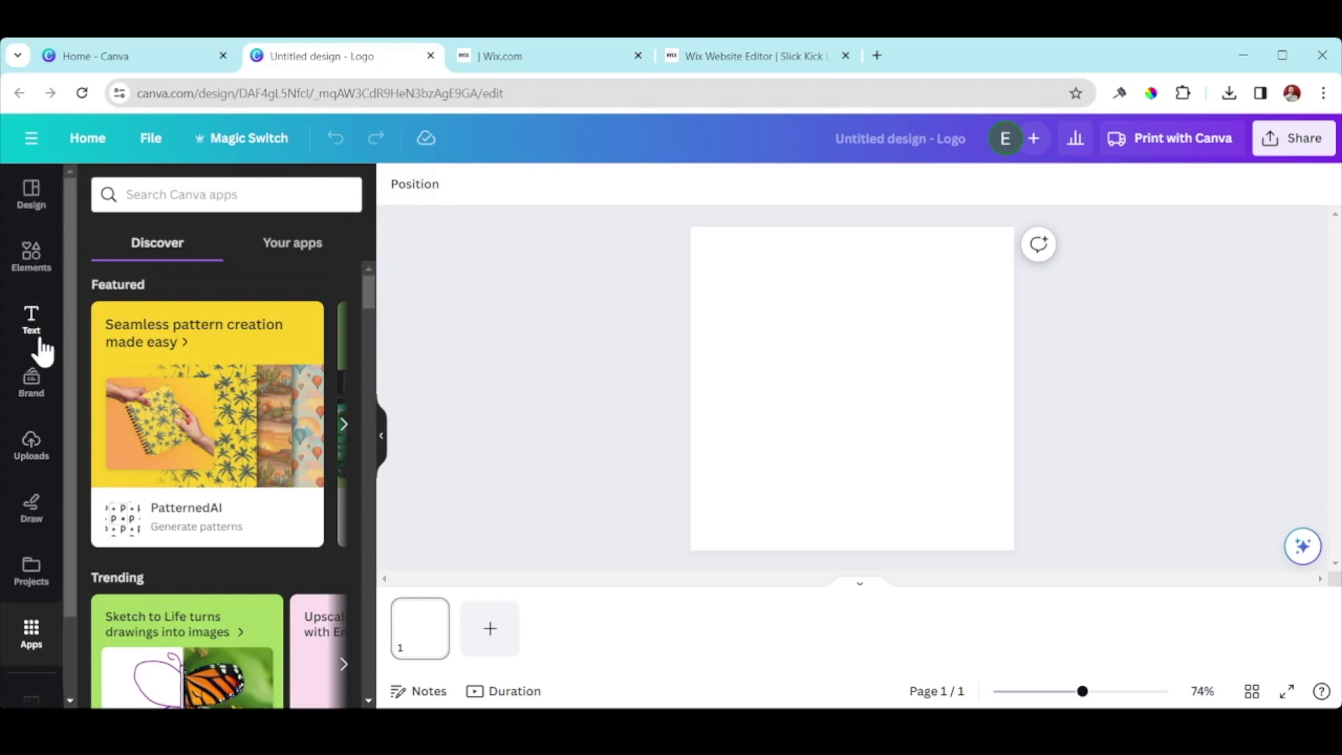
Search the logo templates for "mowing lawns".
click(32, 199)
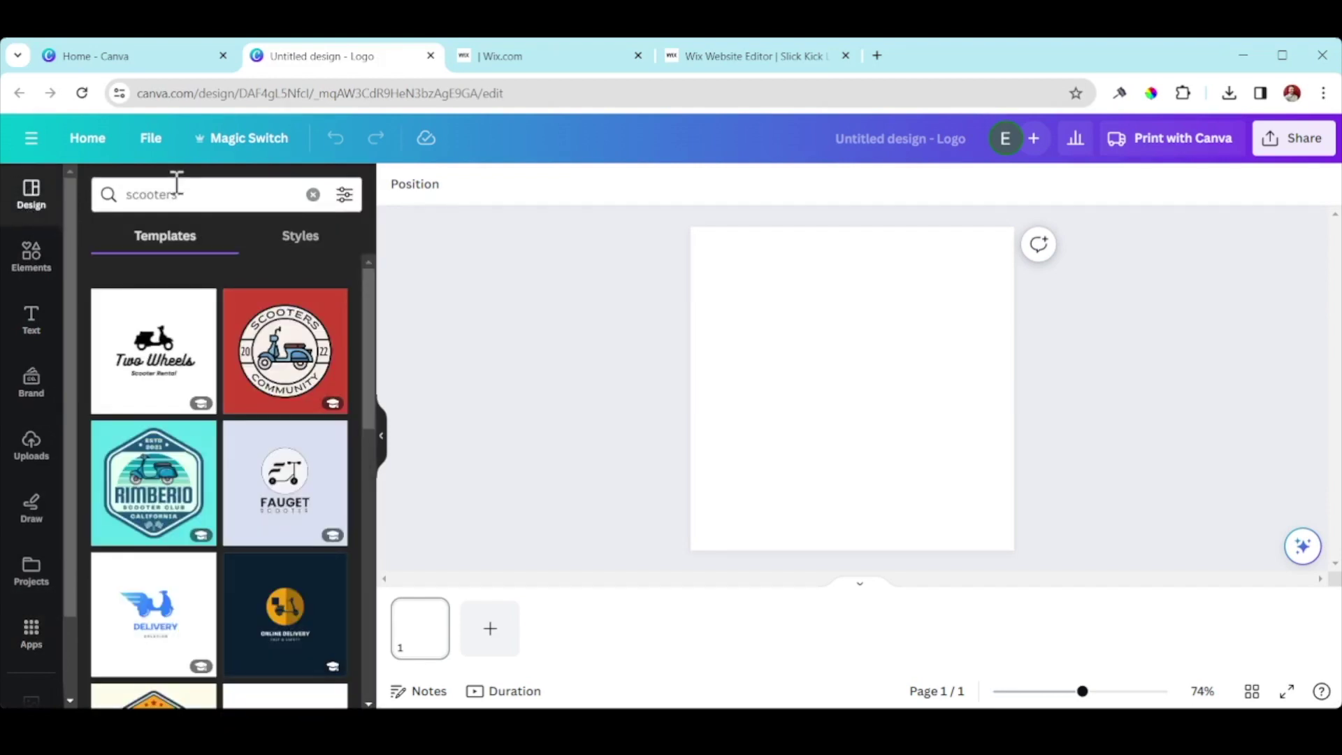
drag(203, 187, 116, 206)
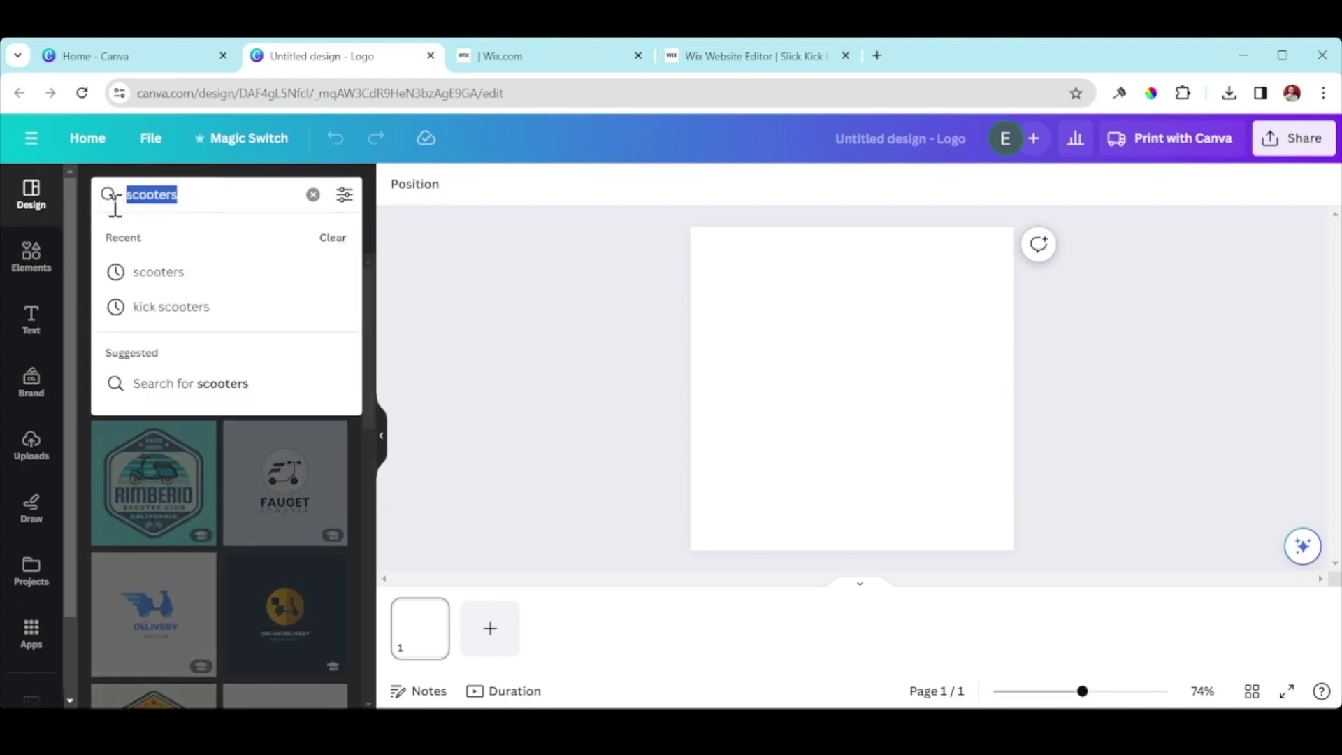
text(laen)
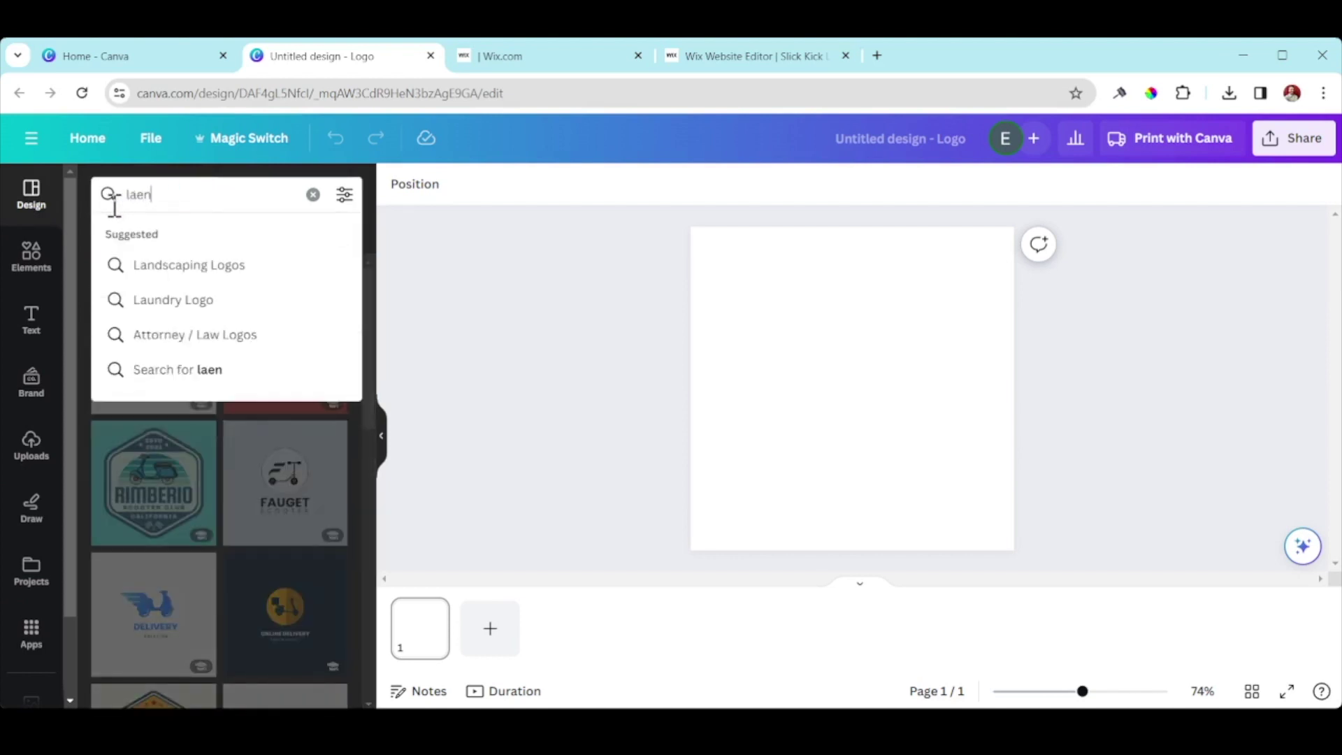
key(BackSpace)
key(BackSpace)
text(lau)
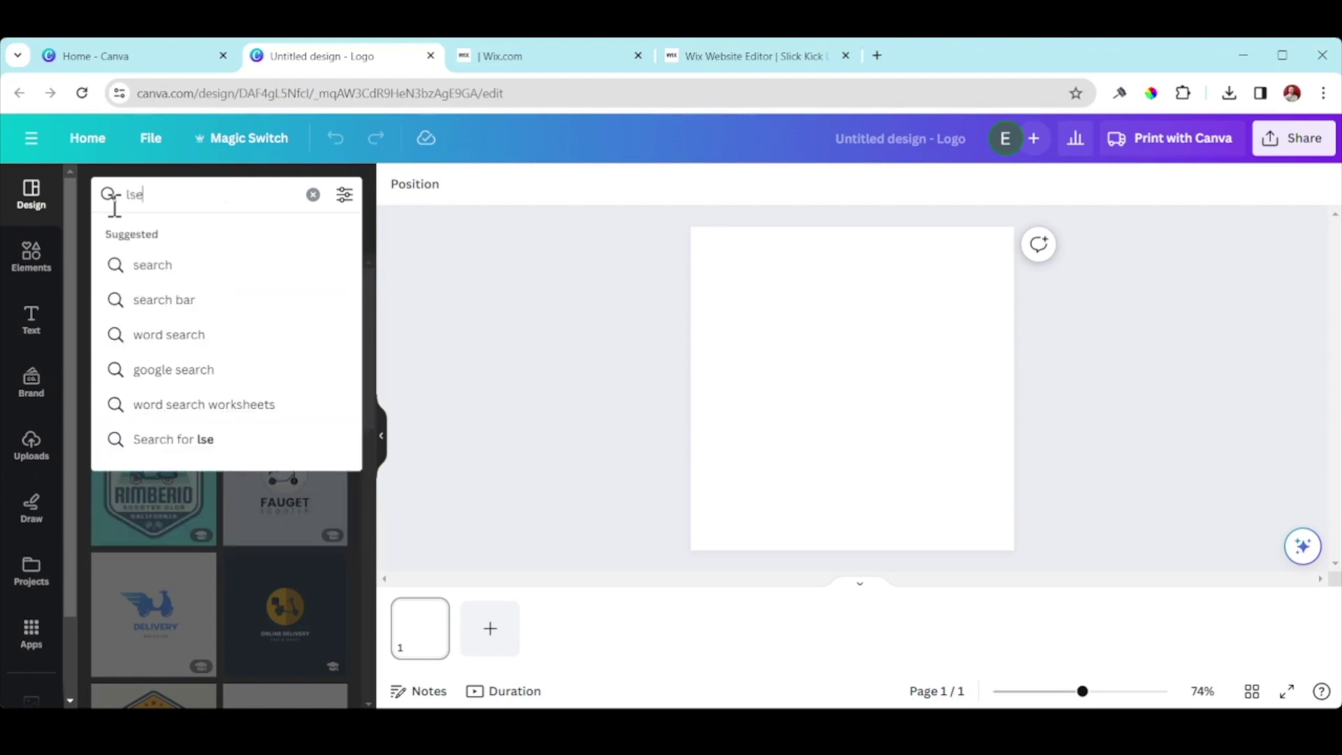
key(BackSpace)
key(BackSpace)
key(BackSpace)
text(mow)
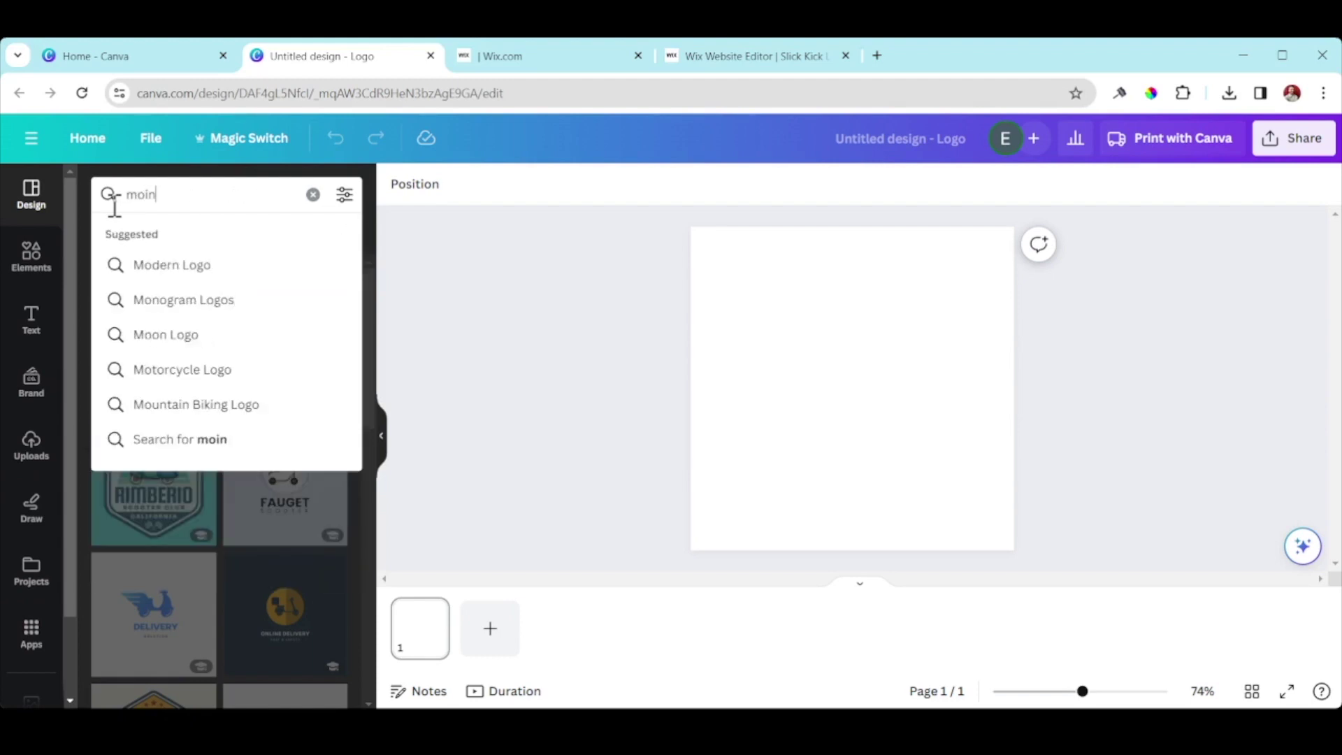
text(ing lawns)
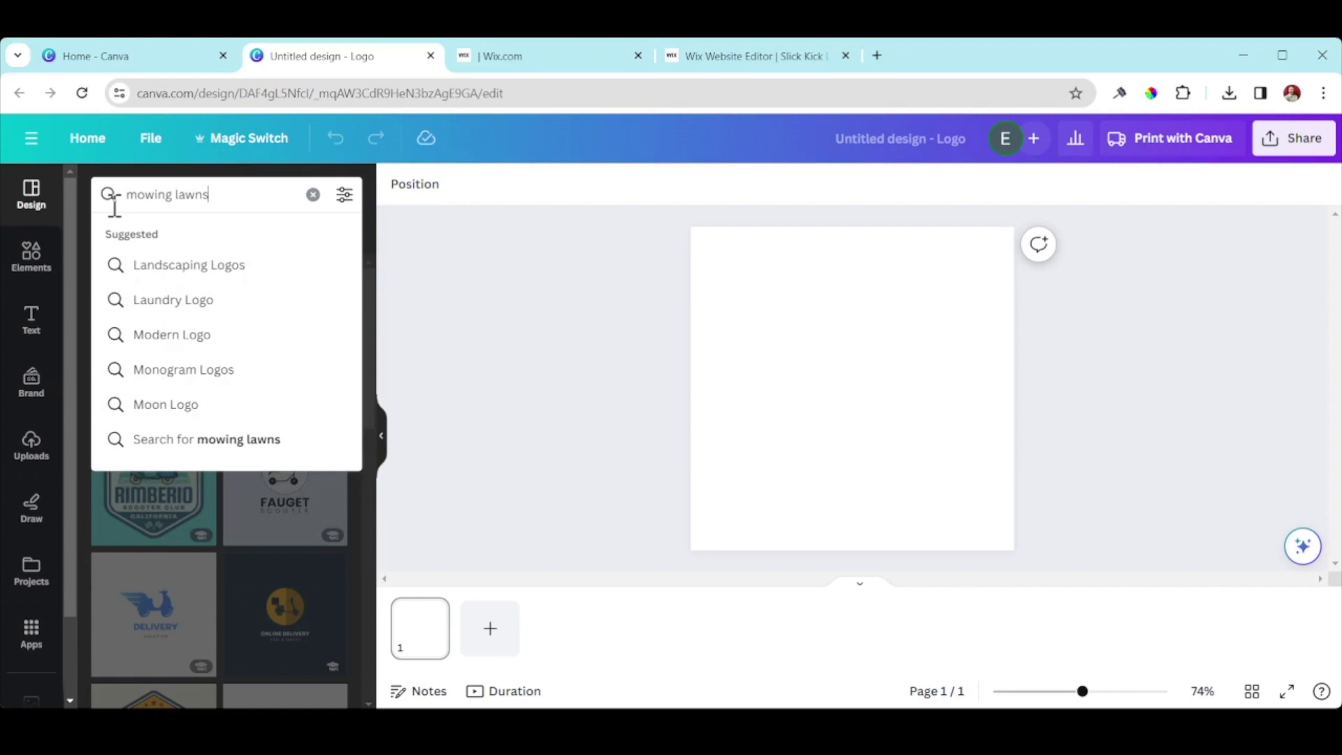
key(Return)
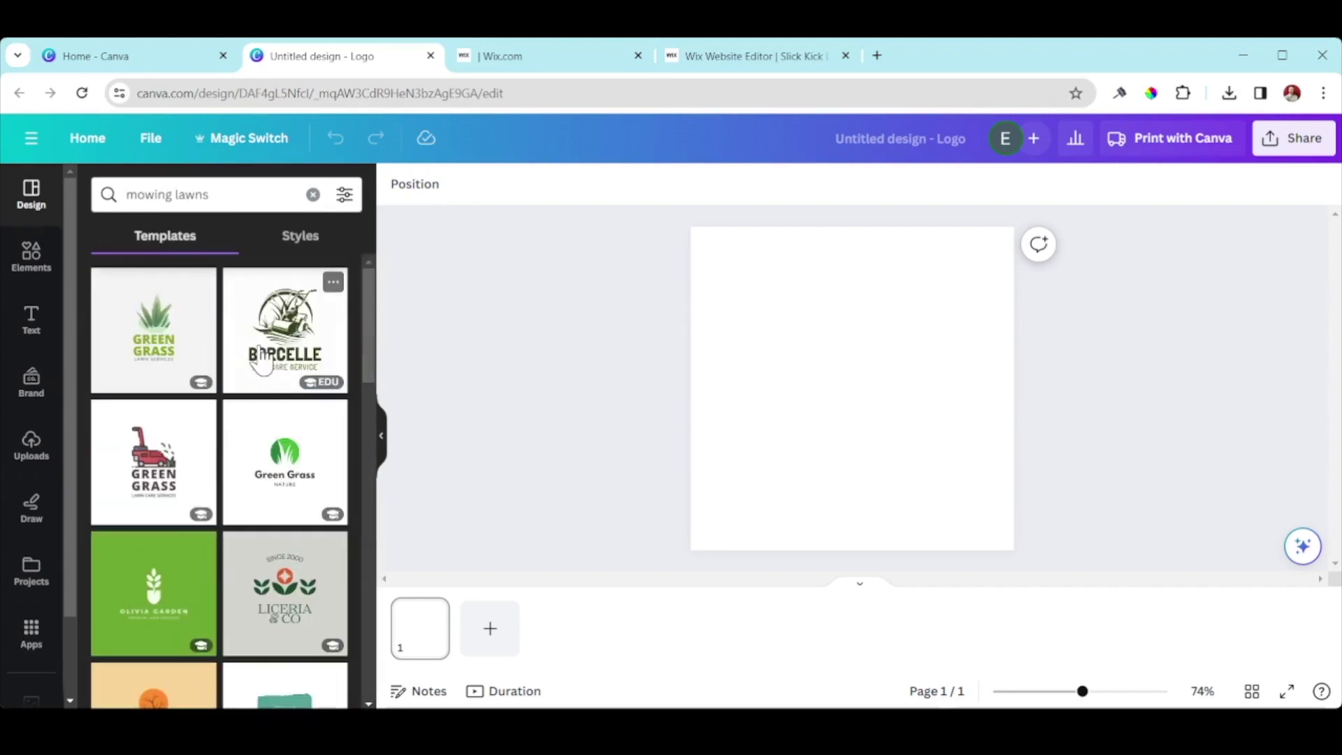
Search the logo templates for "scooters" and apply the black "Two Wheels" Scooter Rental template to the page.
drag(244, 194, 83, 199)
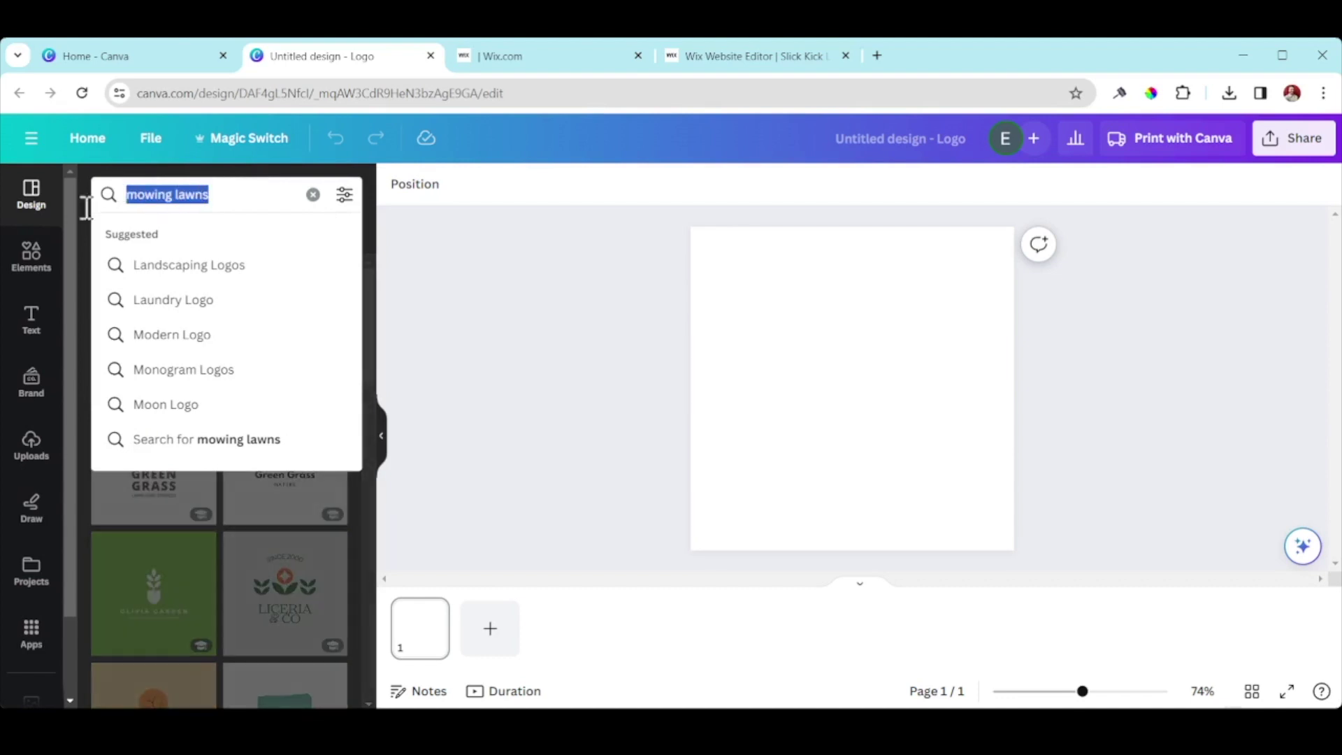
click(247, 189)
key(BackSpace)
key(BackSpace)
key(BackSpace)
key(BackSpace)
key(BackSpace)
key(BackSpace)
key(BackSpace)
key(BackSpace)
key(BackSpace)
key(BackSpace)
key(BackSpace)
key(BackSpace)
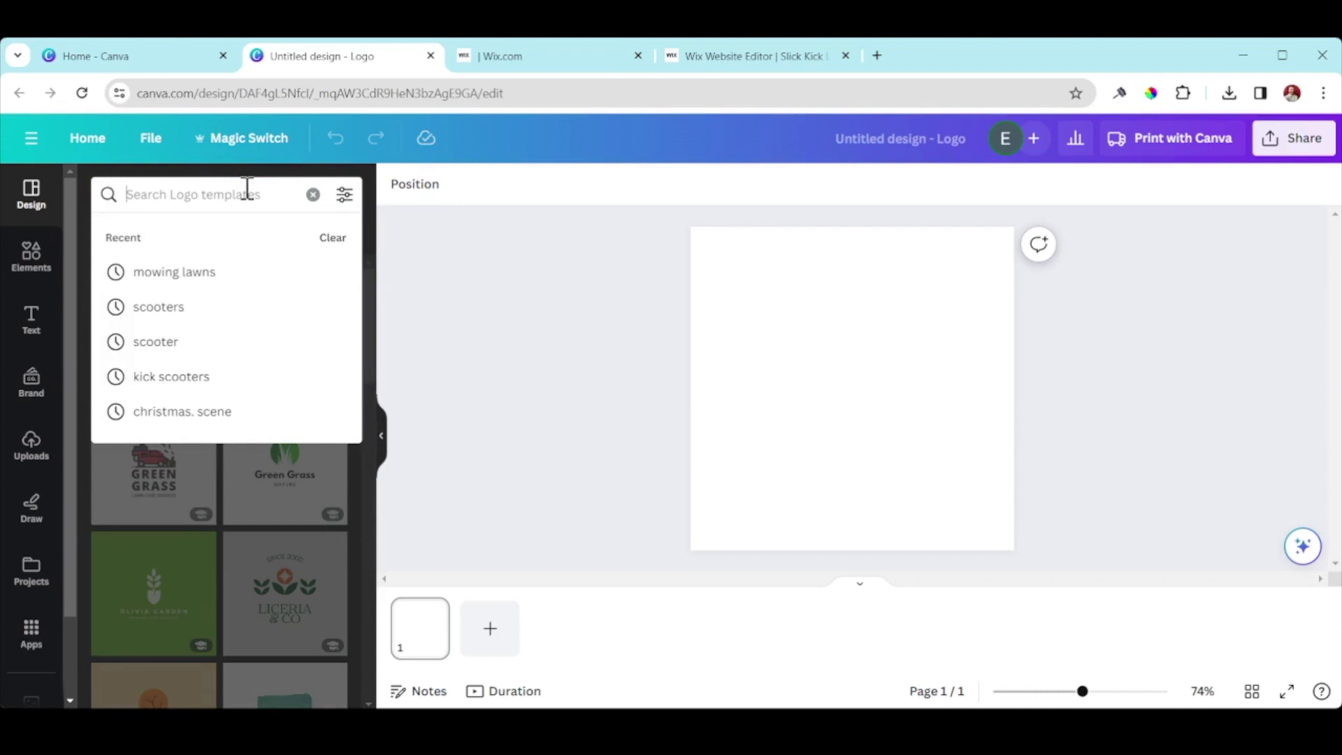
text(scooters)
key(Return)
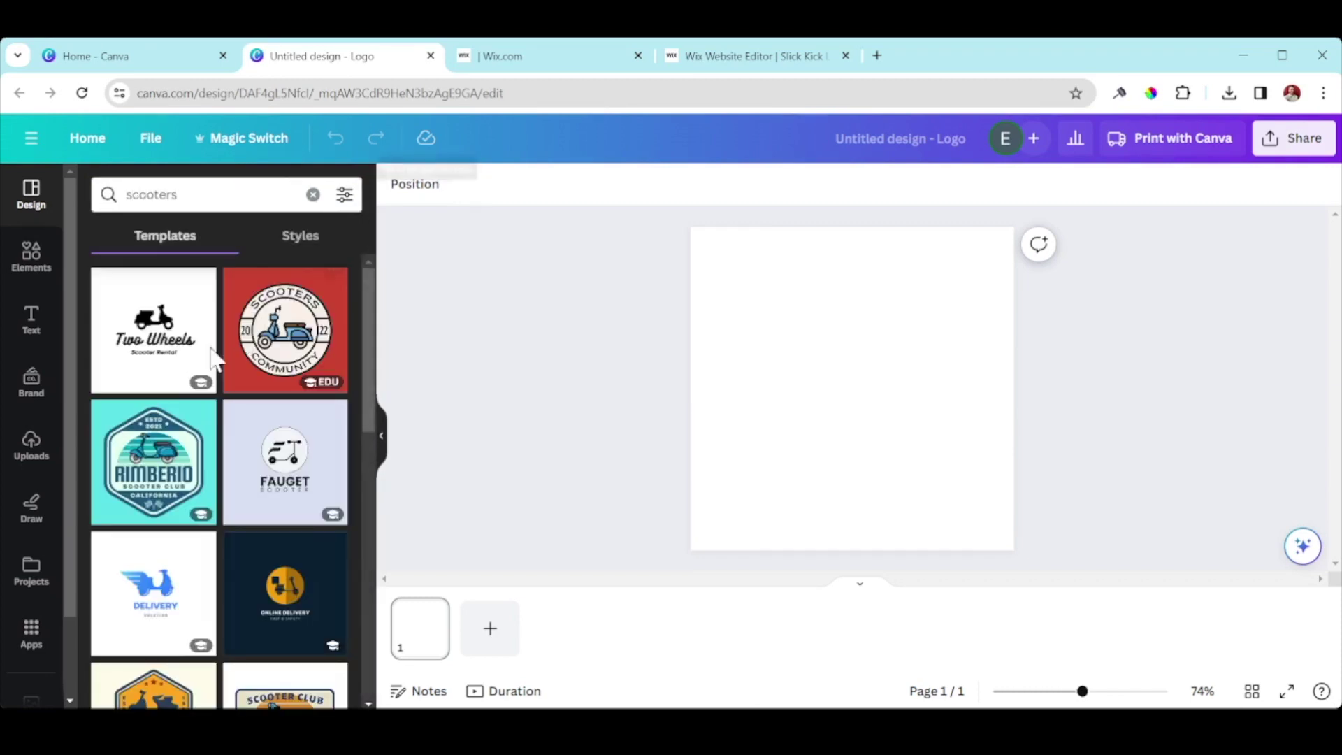
click(165, 343)
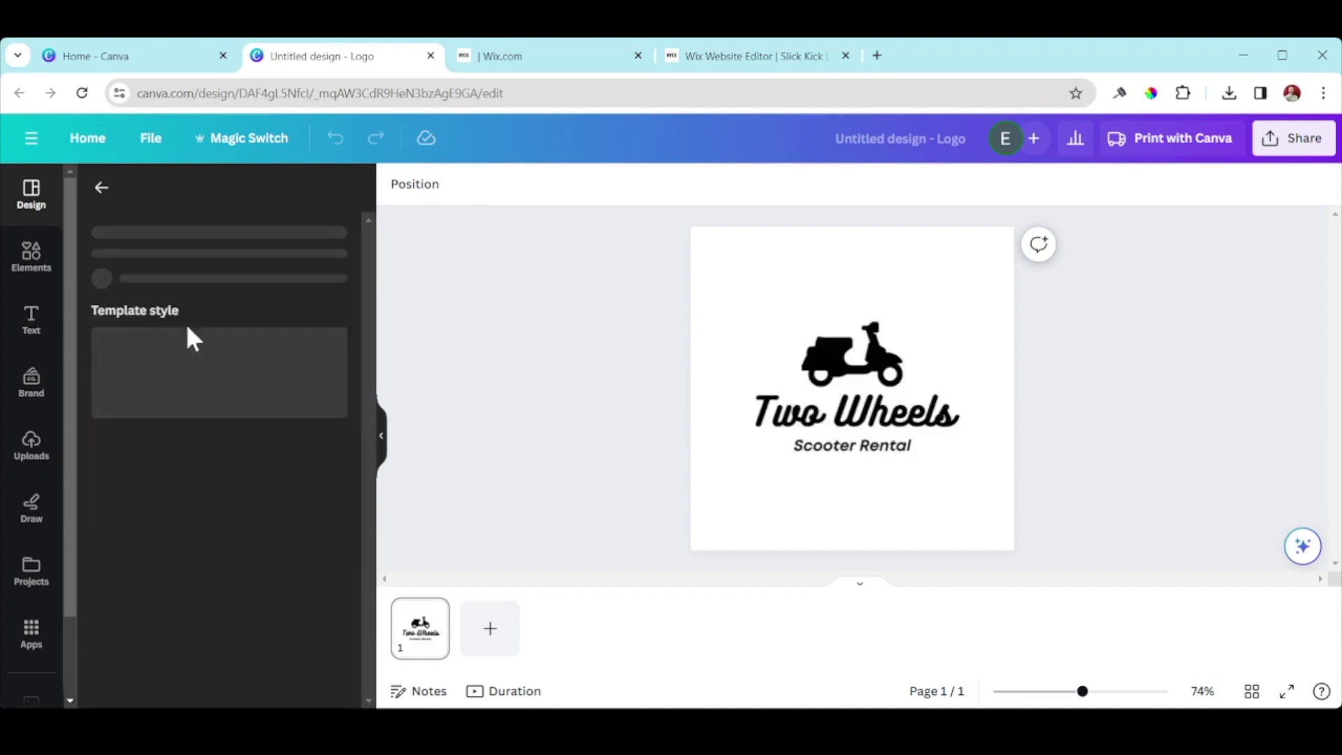
Delete the black moped graphic above the "Two Wheels" text.
click(846, 374)
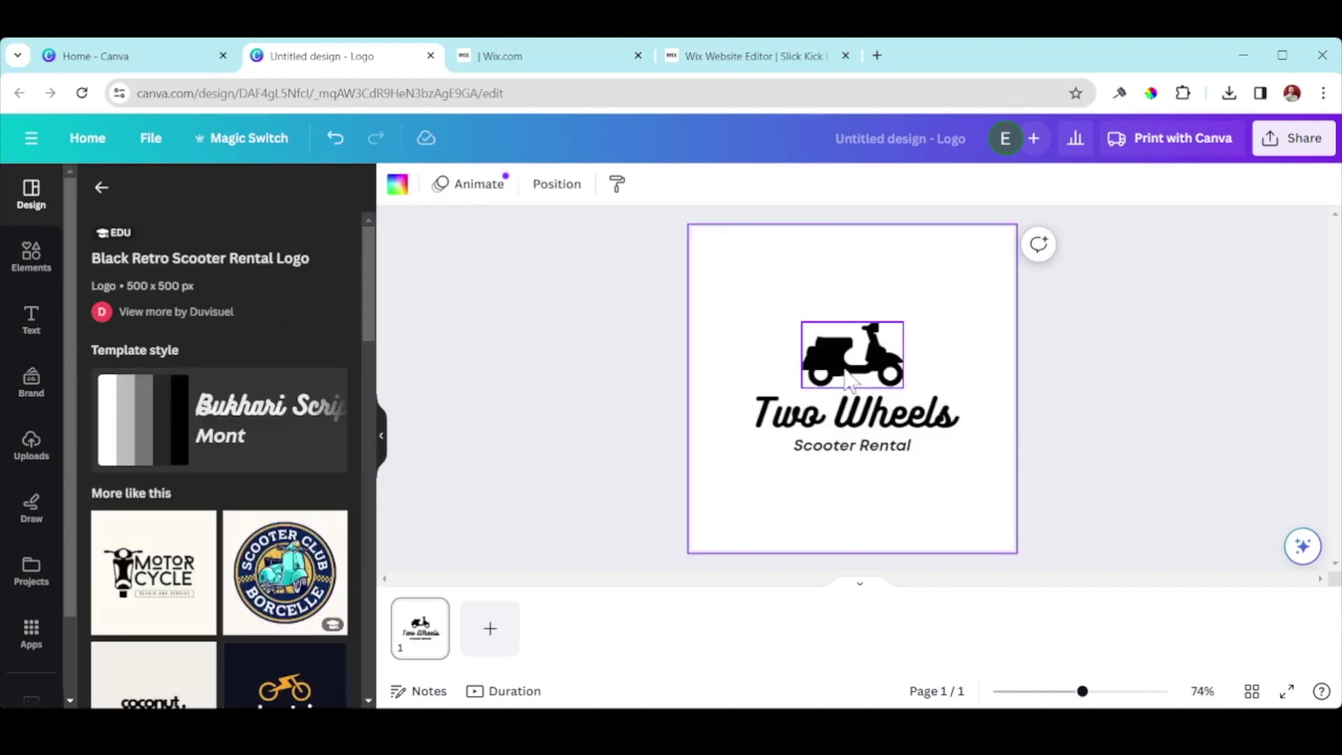
drag(844, 369, 829, 351)
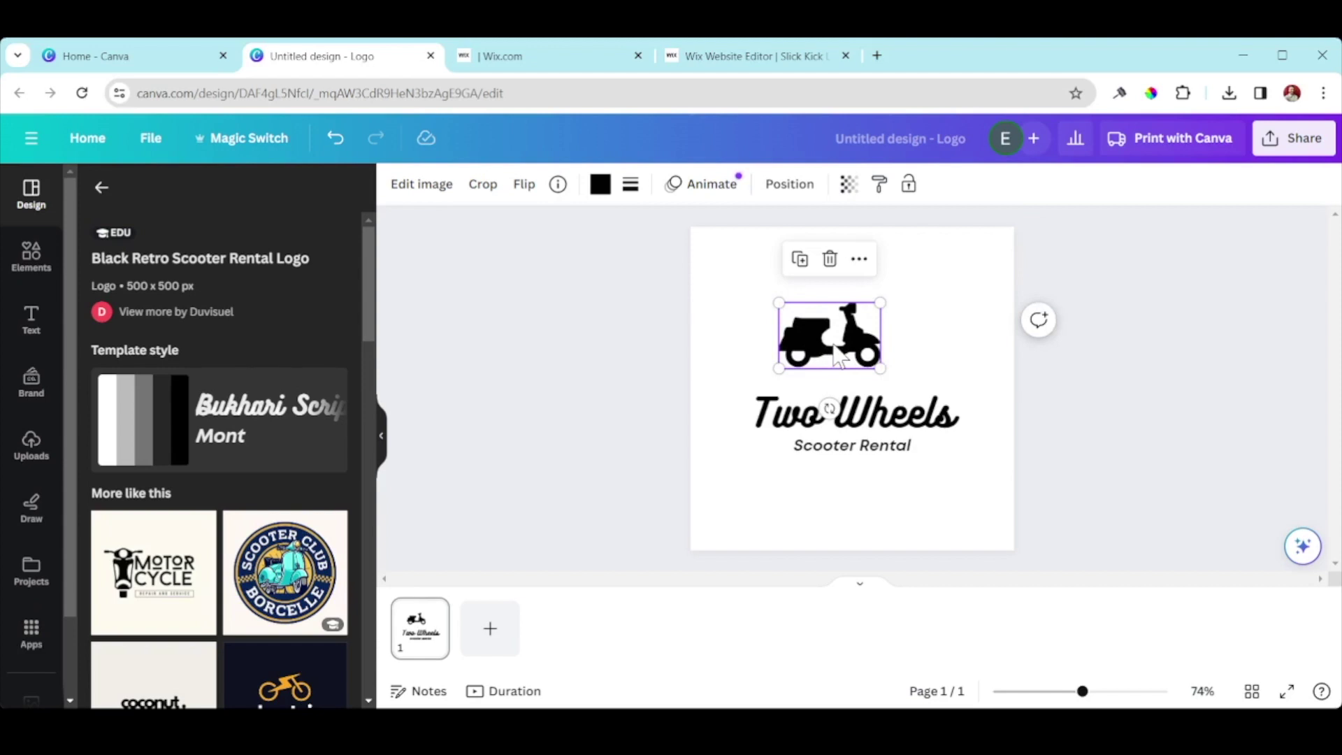
key(Delete)
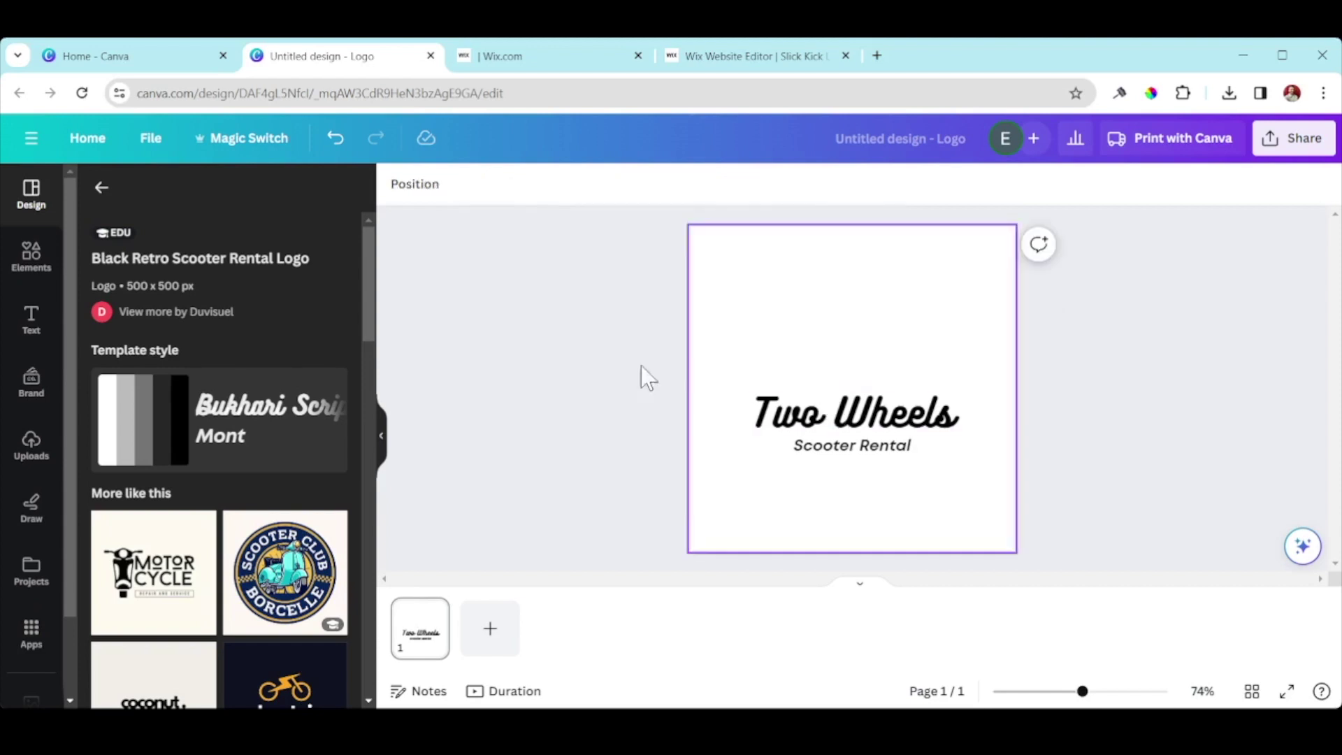
Search the design elements for "kick scooters".
click(31, 260)
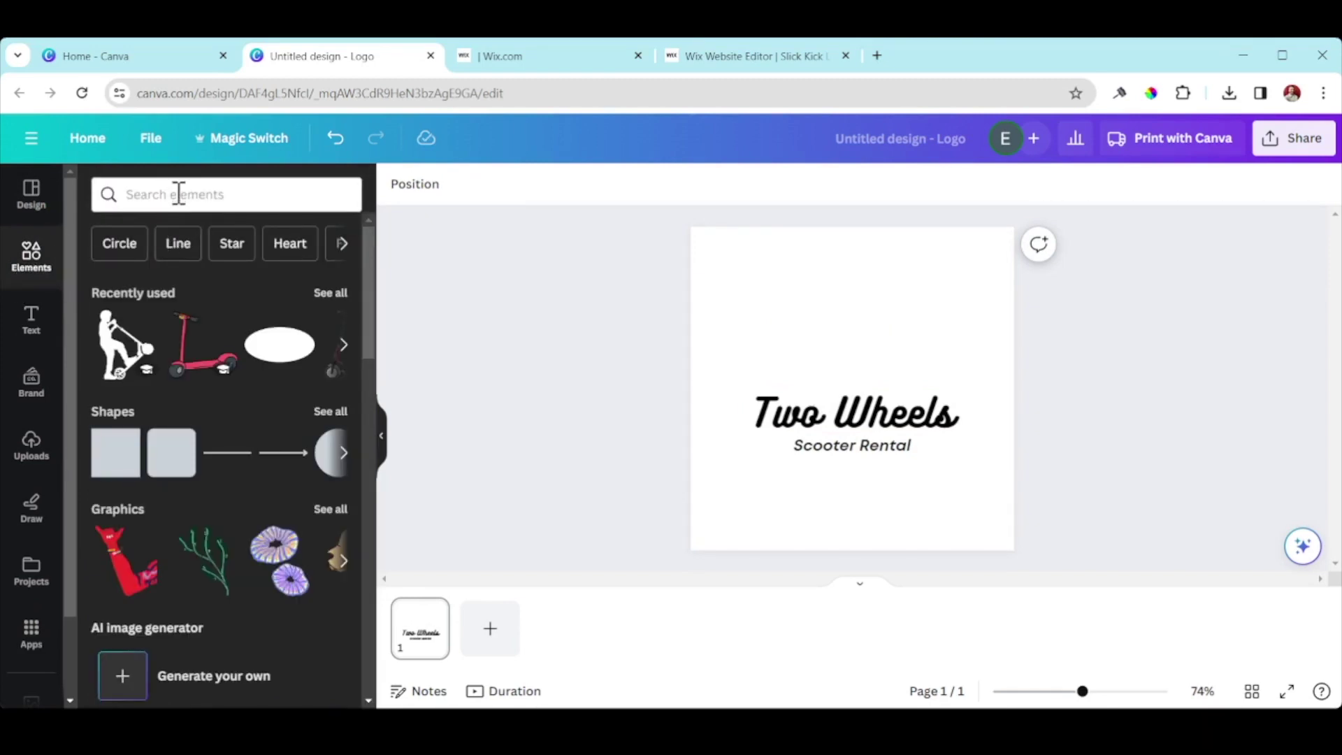
click(179, 194)
text(scooter)
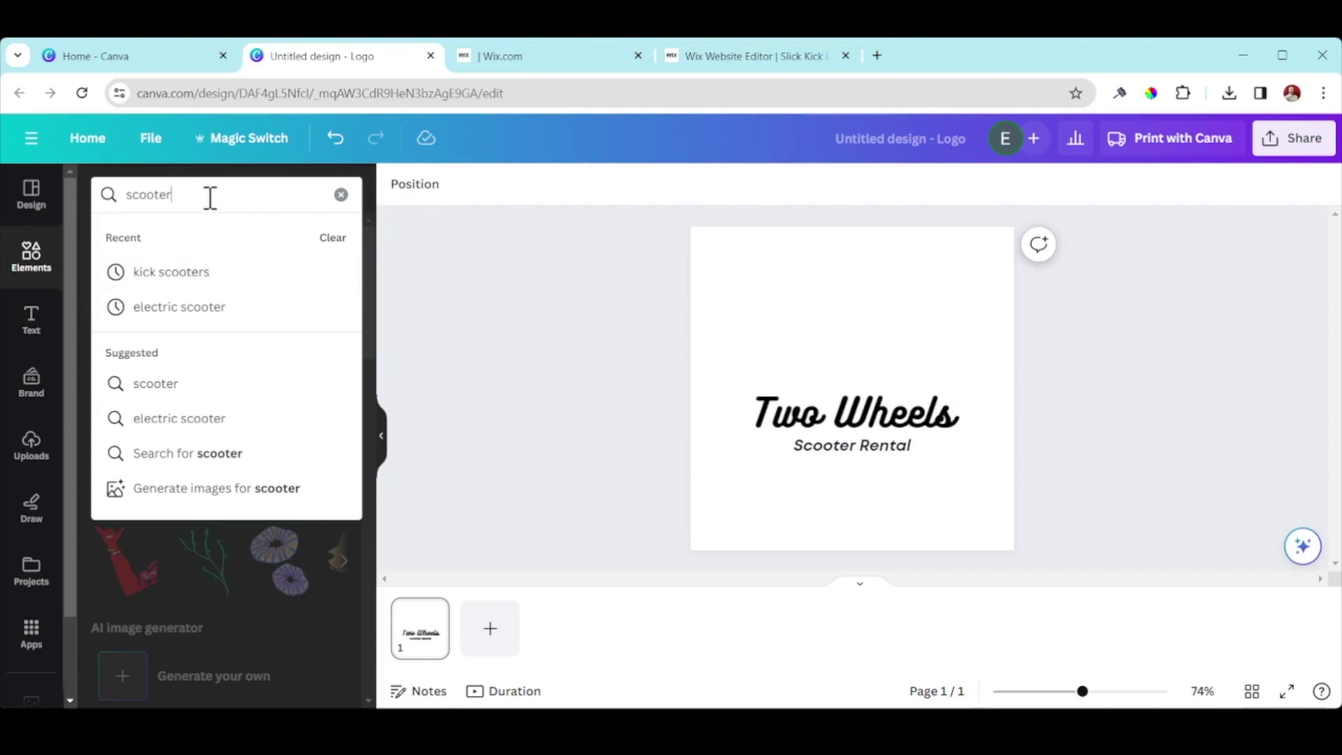
click(197, 271)
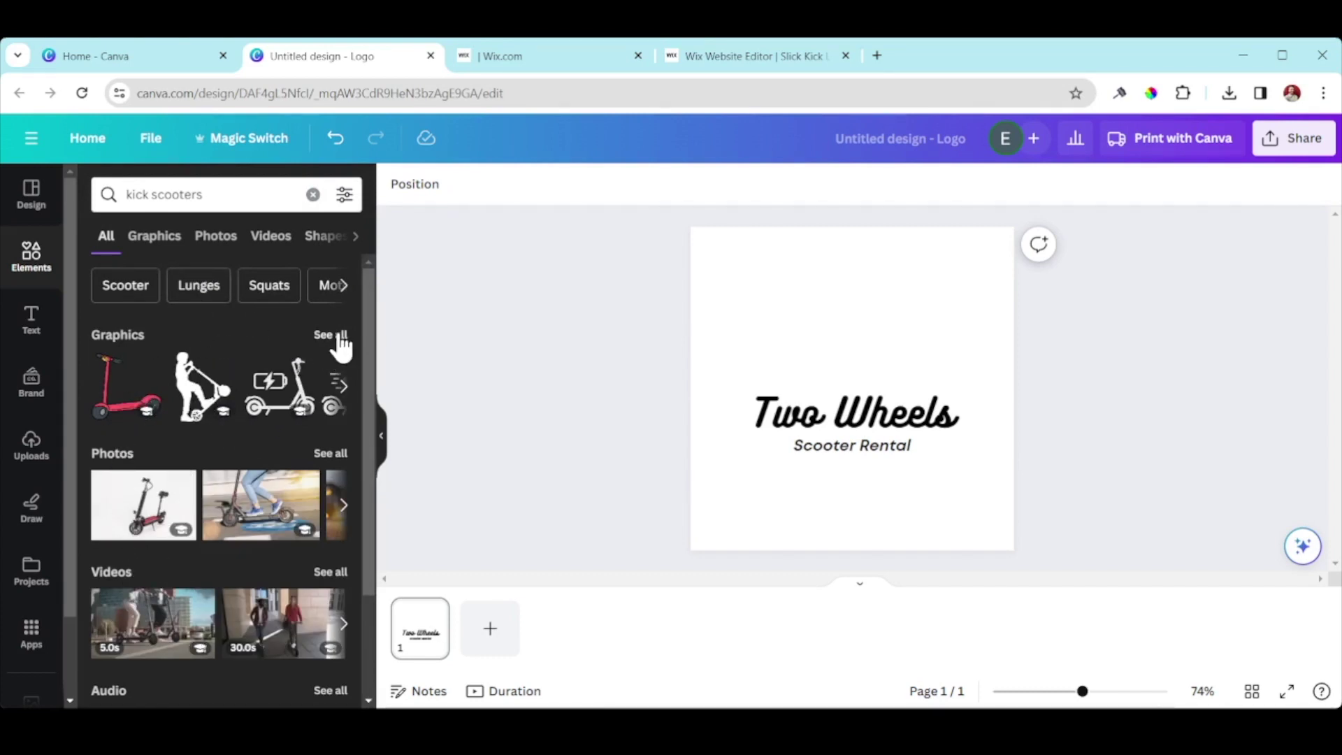
scroll(204, 425, down, 2)
scroll(201, 371, up, 1)
scroll(197, 364, down, 1)
scroll(197, 359, up, 3)
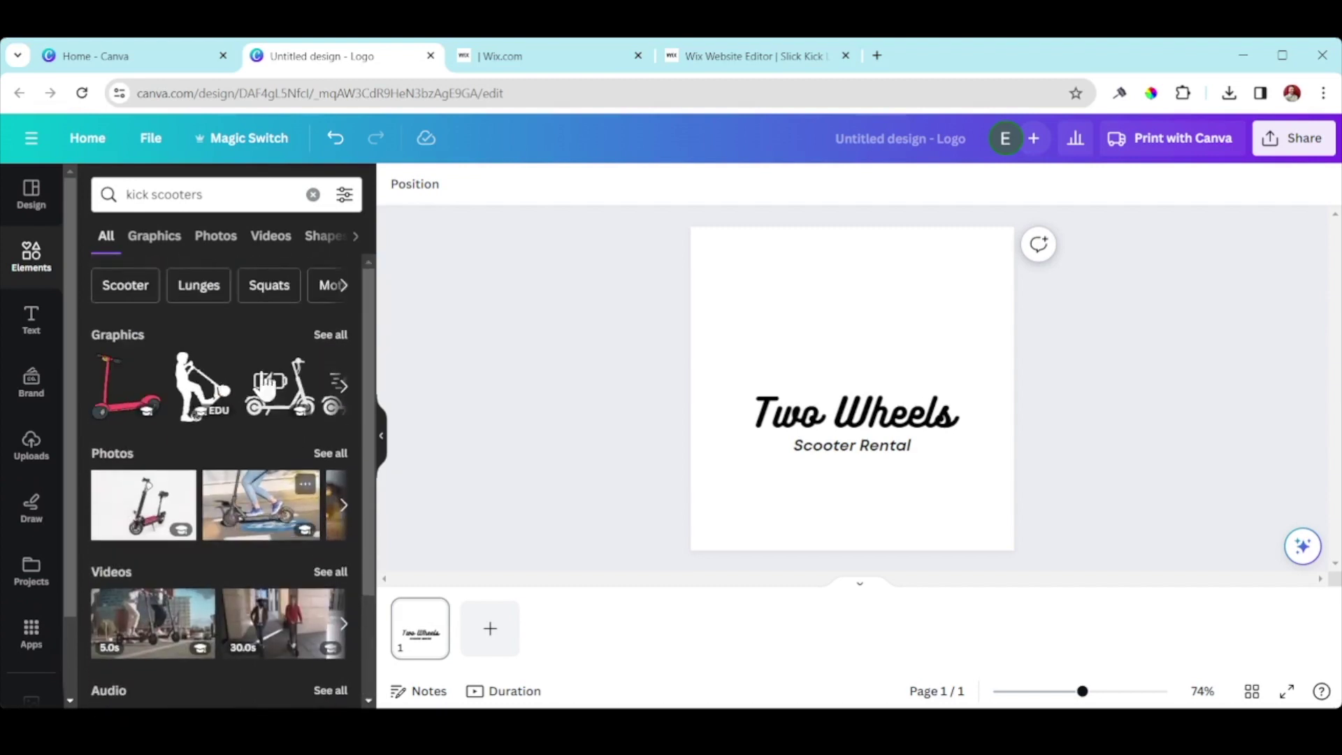
Show all kick scooter graphics, add the red kick scooter, and place it above the "Two Wheels" text.
click(330, 336)
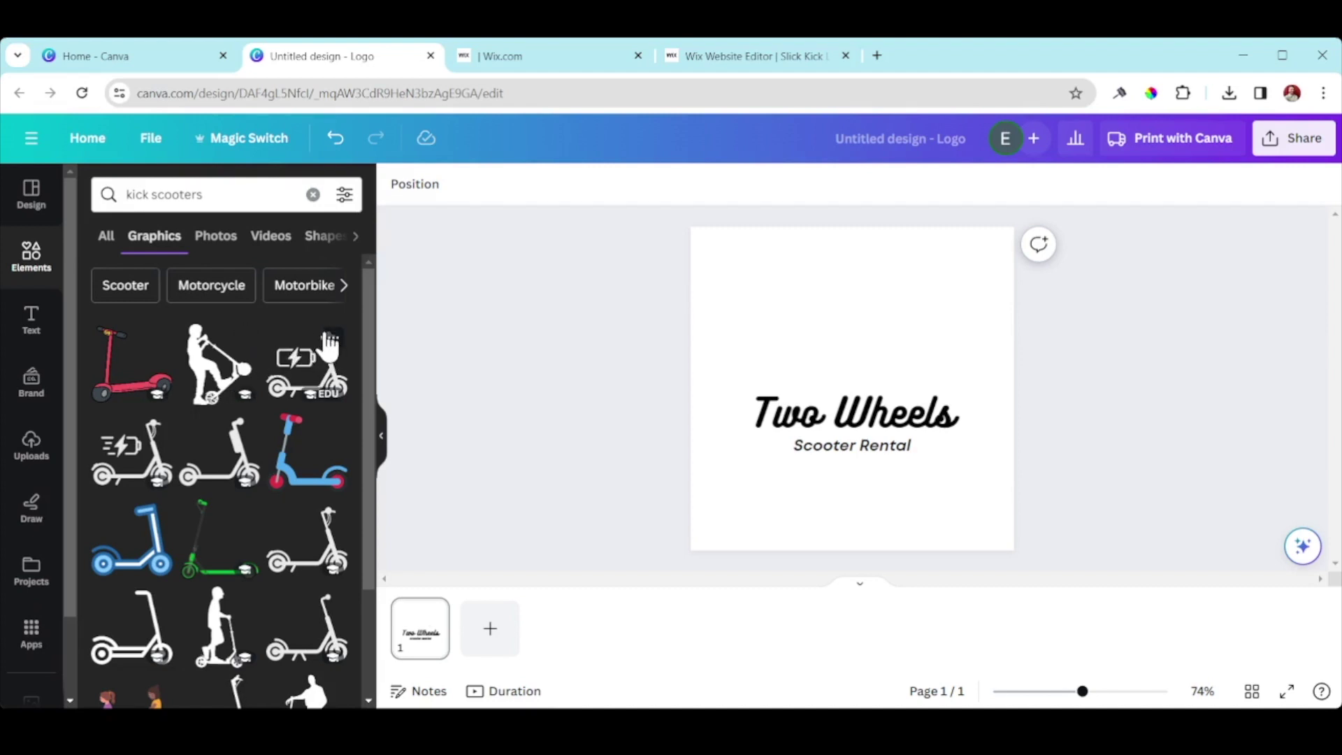
click(151, 395)
drag(882, 425, 867, 363)
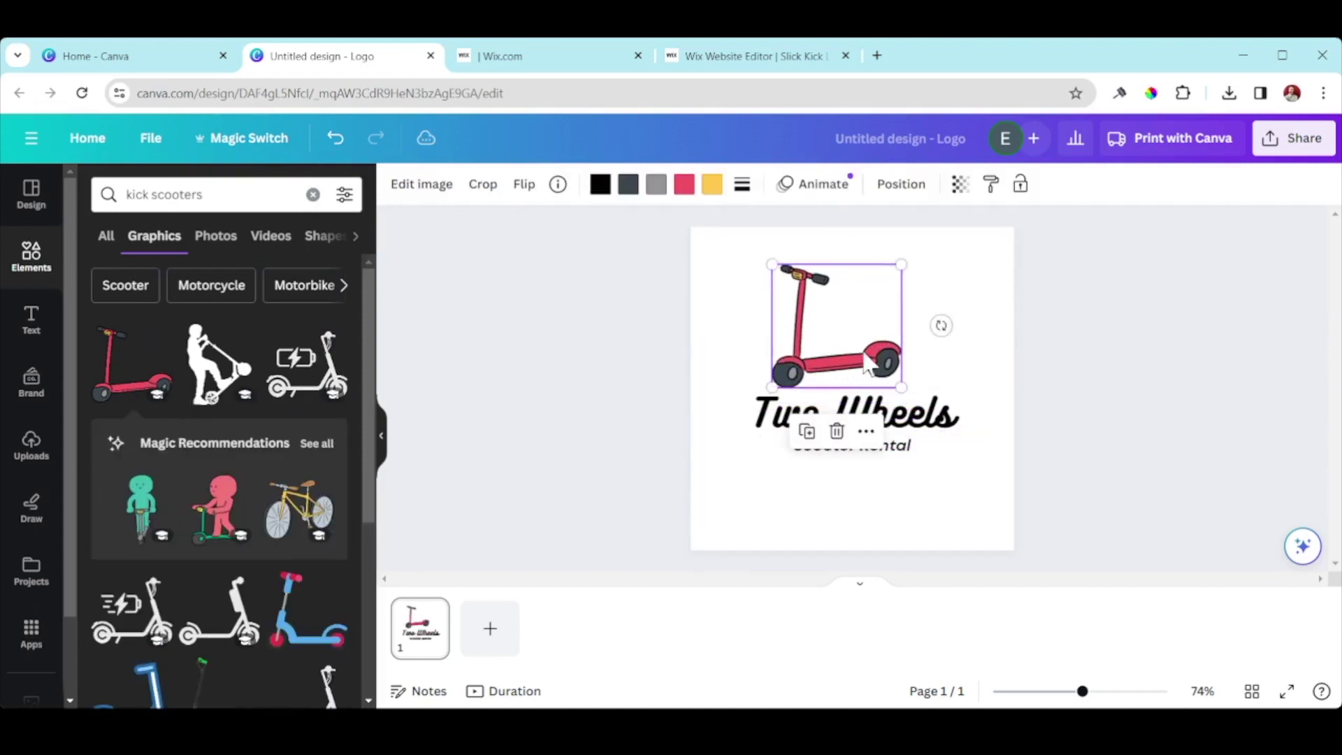
Move the "Two Wheels" text down below the tagline and delete the "Scooter Rental" tagline.
drag(932, 423, 921, 501)
click(900, 449)
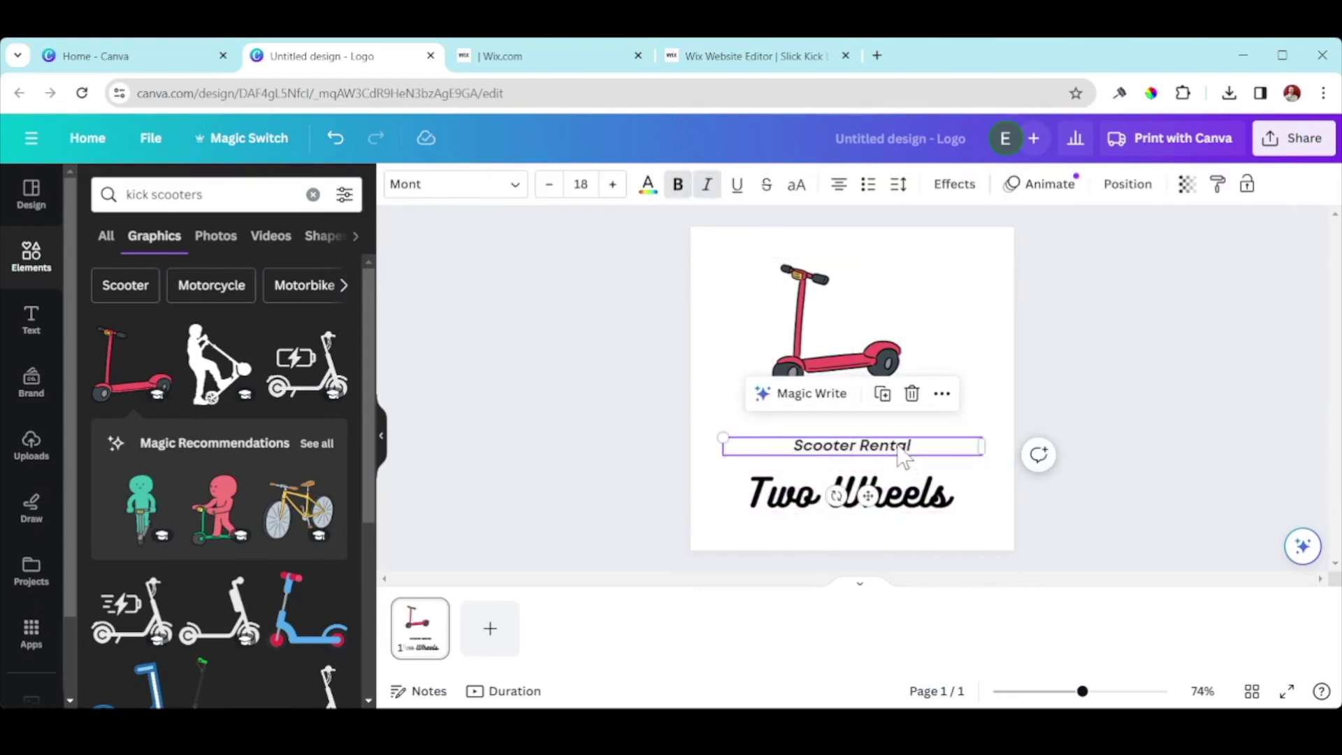
key(Delete)
Enlarge the red kick scooter, reposition it on the page, and move the "Two Wheels" text close beneath it.
click(900, 384)
drag(900, 384, 880, 403)
drag(902, 495, 899, 488)
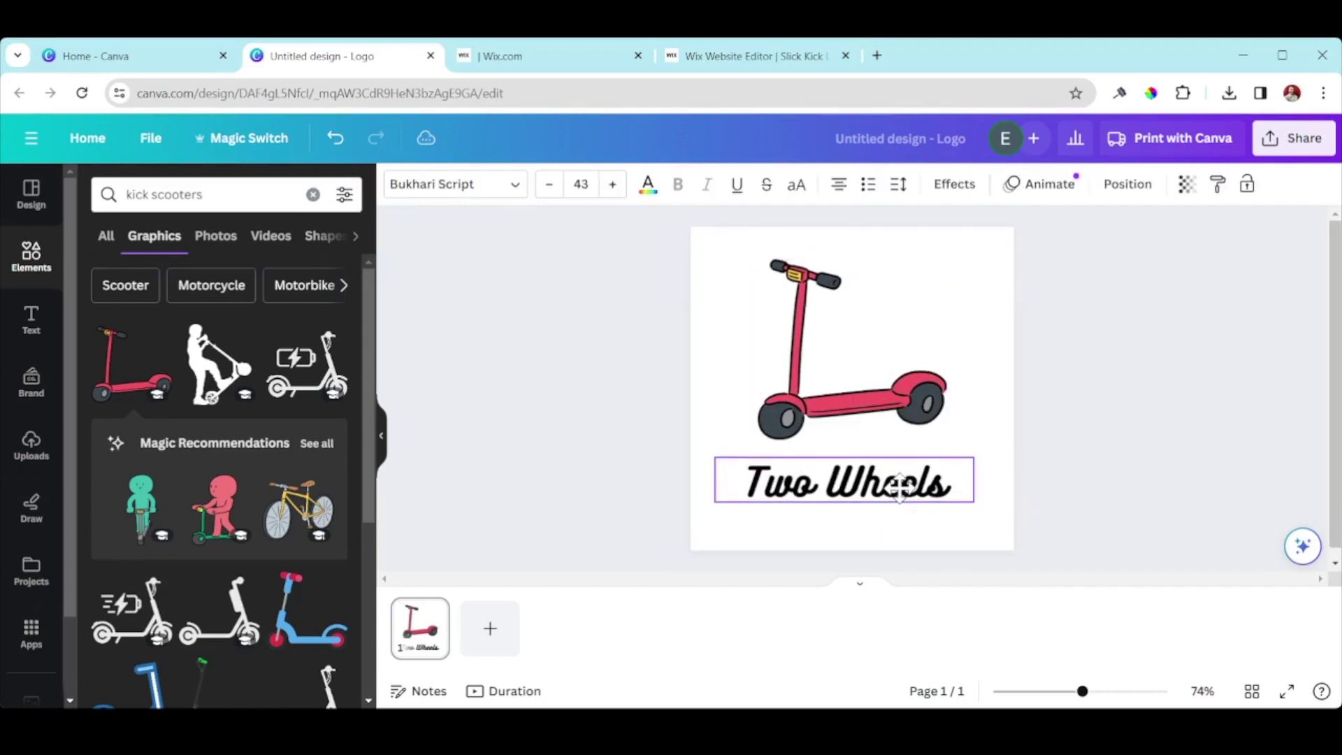
Replace the "Two Wheels" text with "Slick Scoots".
double_click(900, 482)
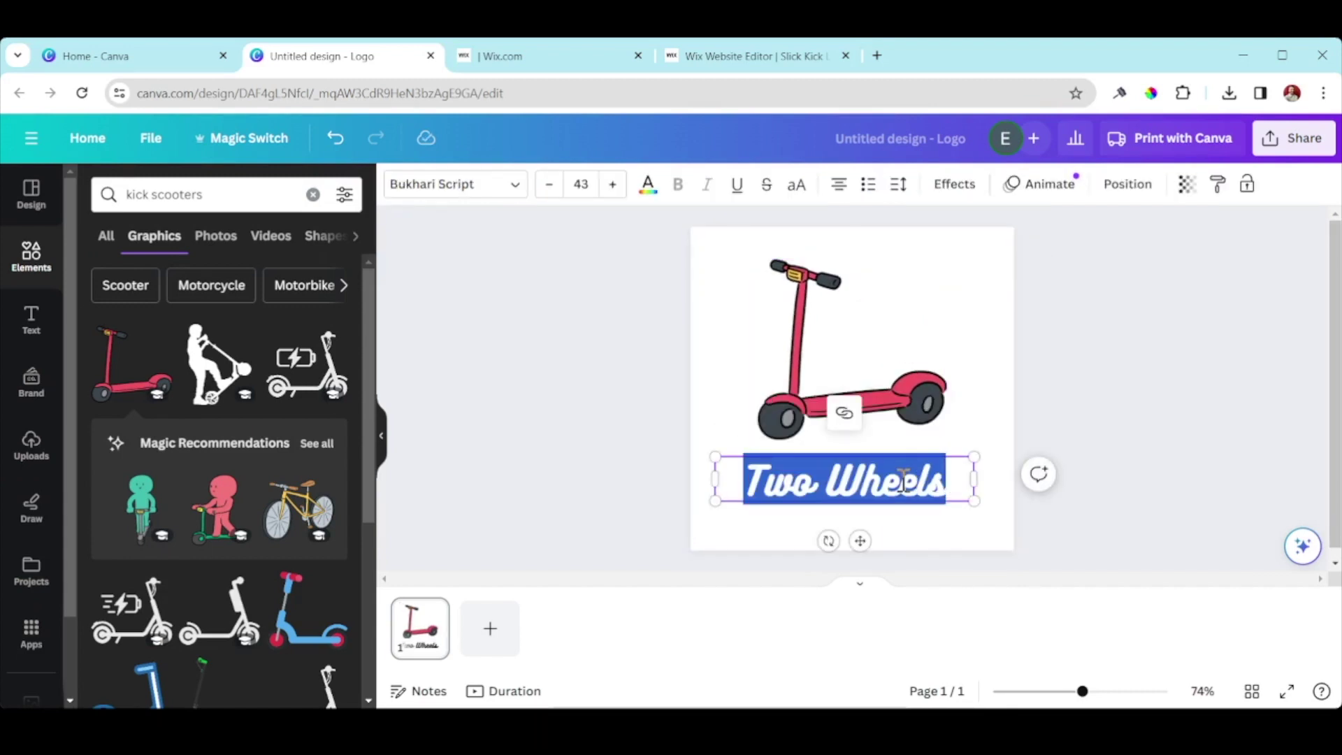
text(Sc)
key(BackSpace)
text(lick Scoots)
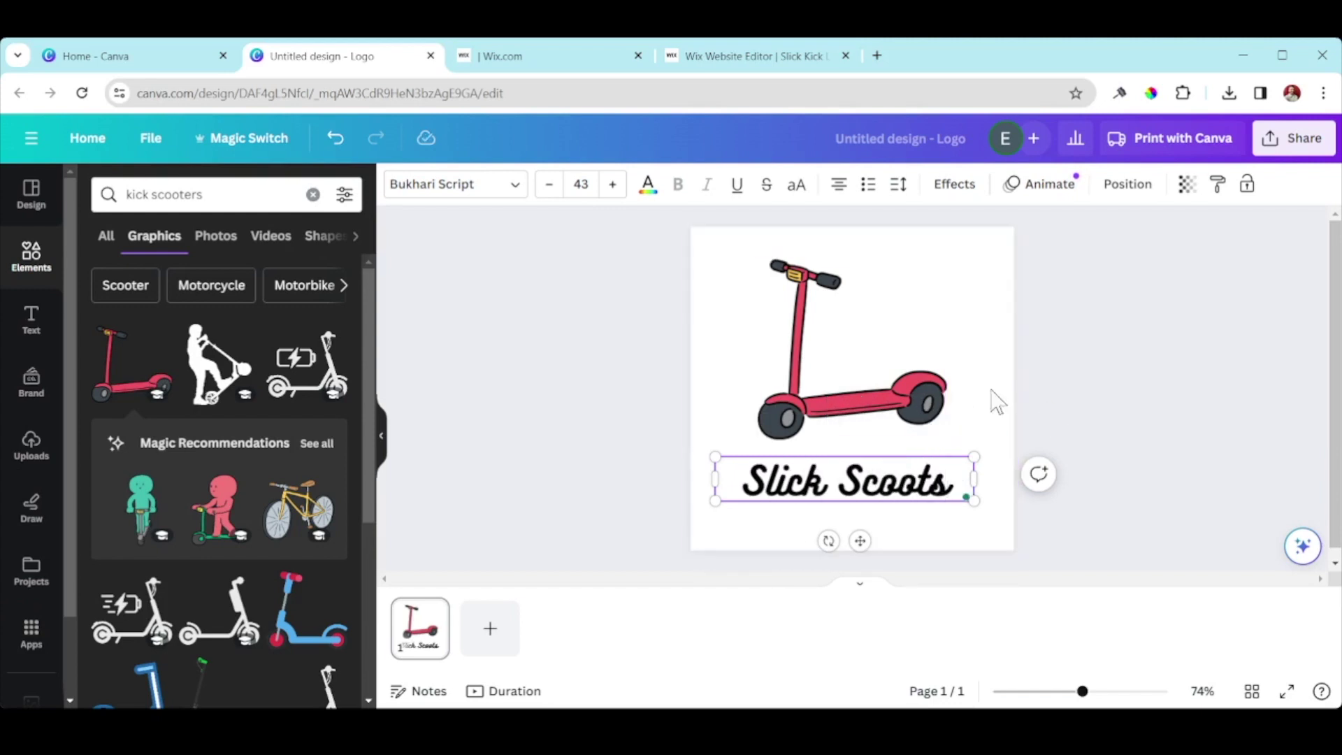
Enlarge the red kick scooter to fill most of the logo and centre the "Slick Scoots" text below it.
drag(915, 392, 895, 366)
mouse_move(920, 421)
mouse_down()
mouse_move(958, 456)
mouse_move(907, 429)
mouse_up()
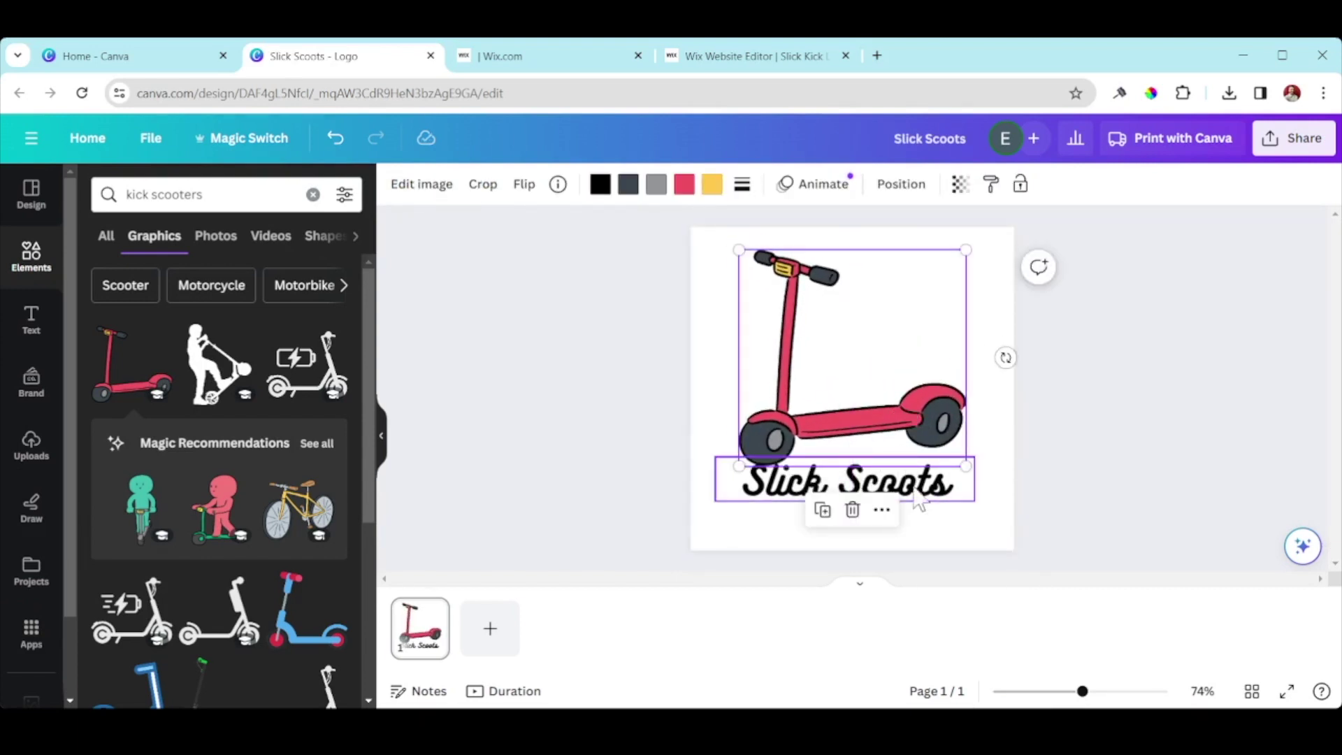
drag(919, 477, 926, 493)
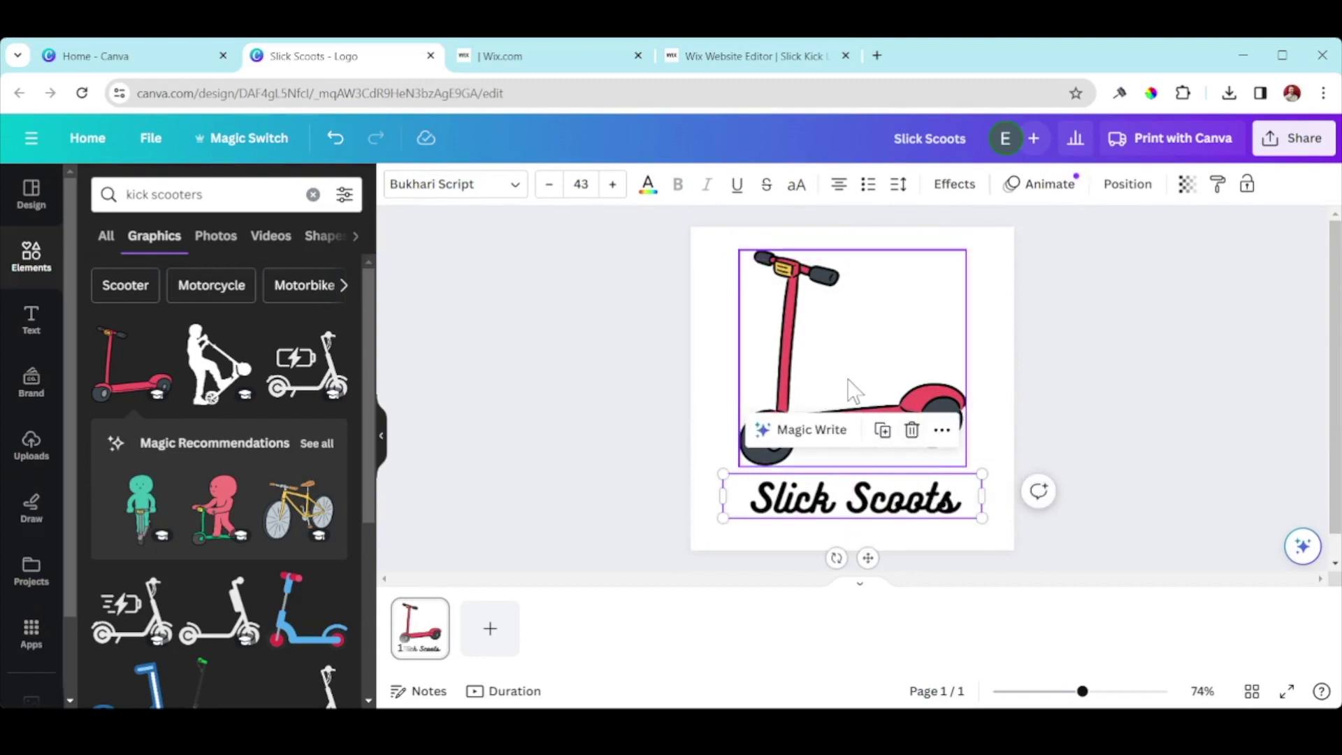
click(1147, 395)
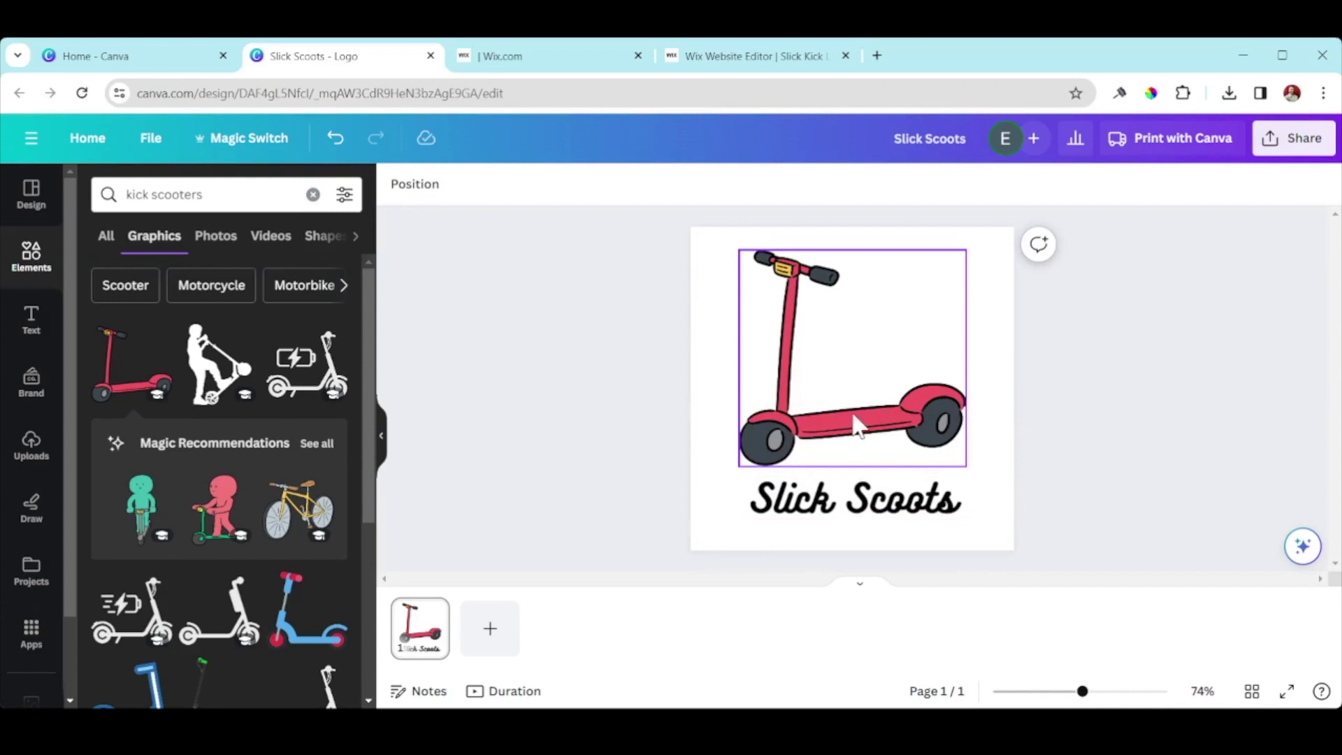
click(873, 499)
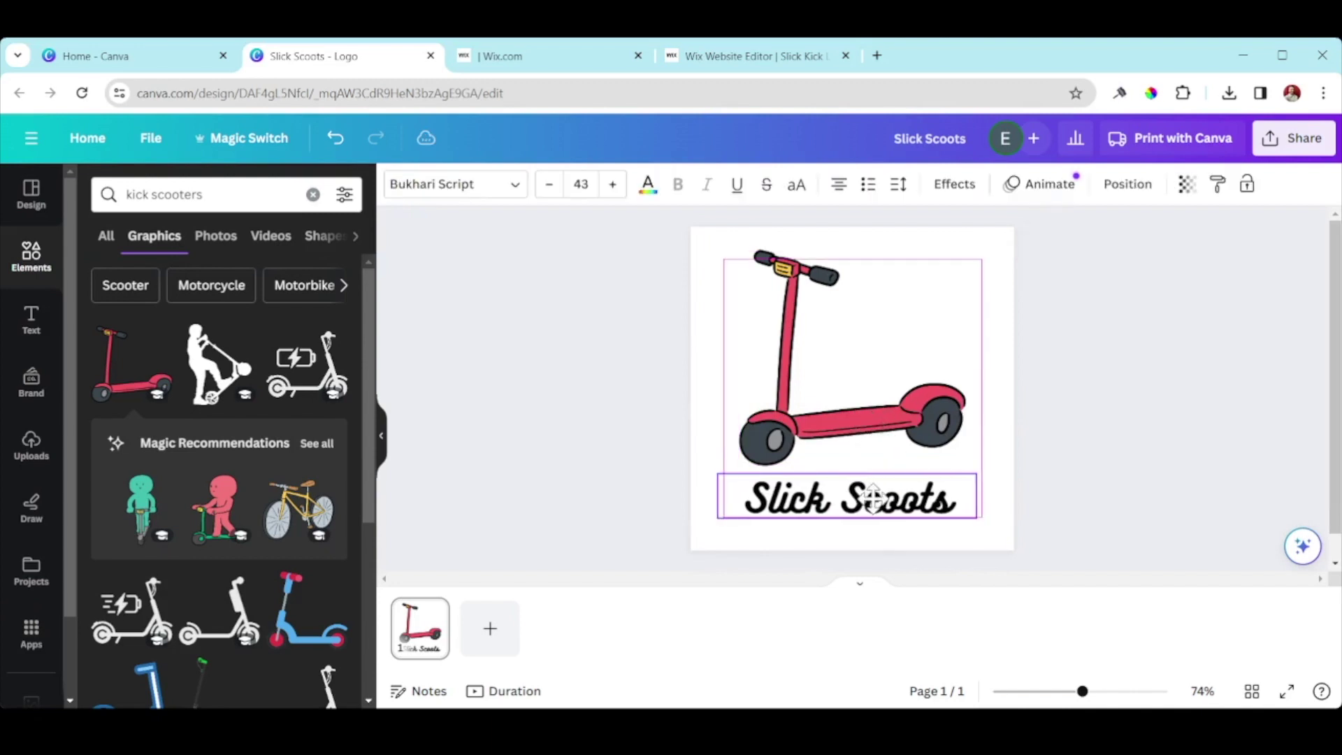
drag(874, 499, 880, 500)
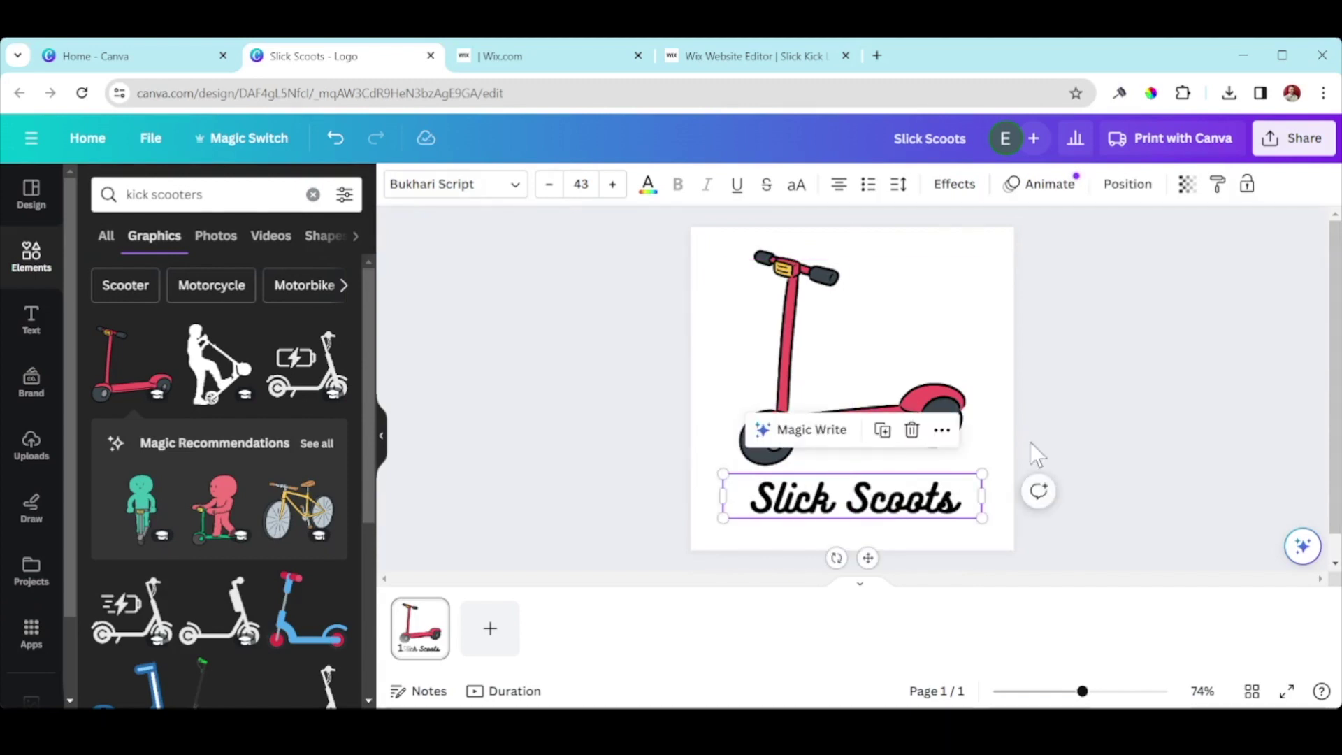
click(1135, 431)
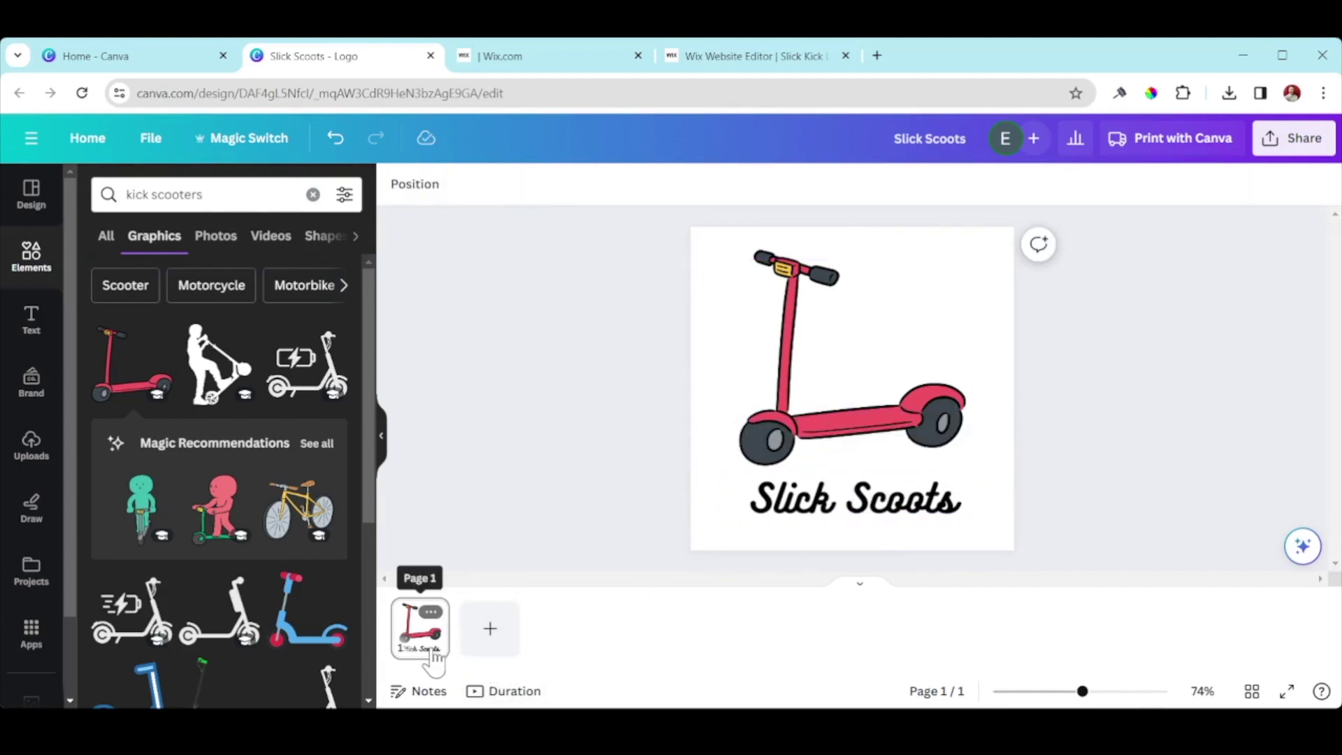
Duplicate page 1 of the logo and delete the red kick scooter from the copy.
click(436, 615)
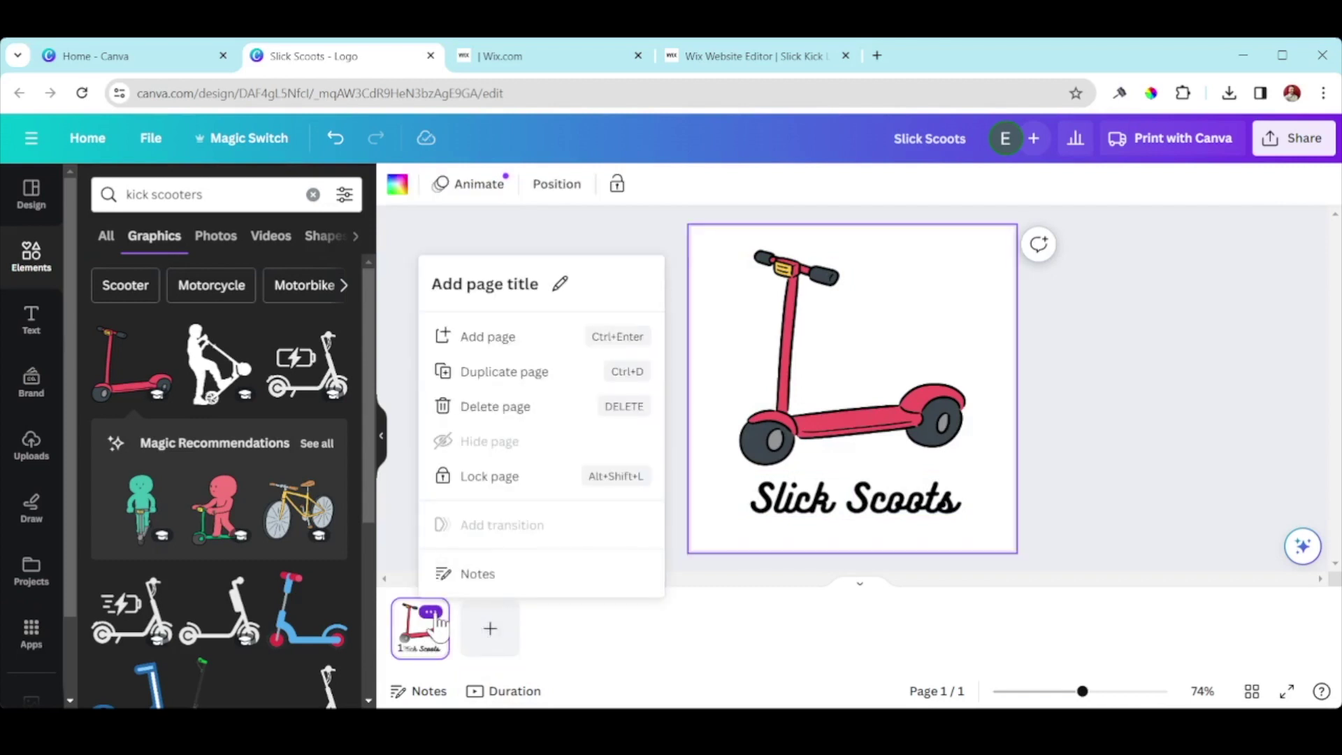
click(518, 372)
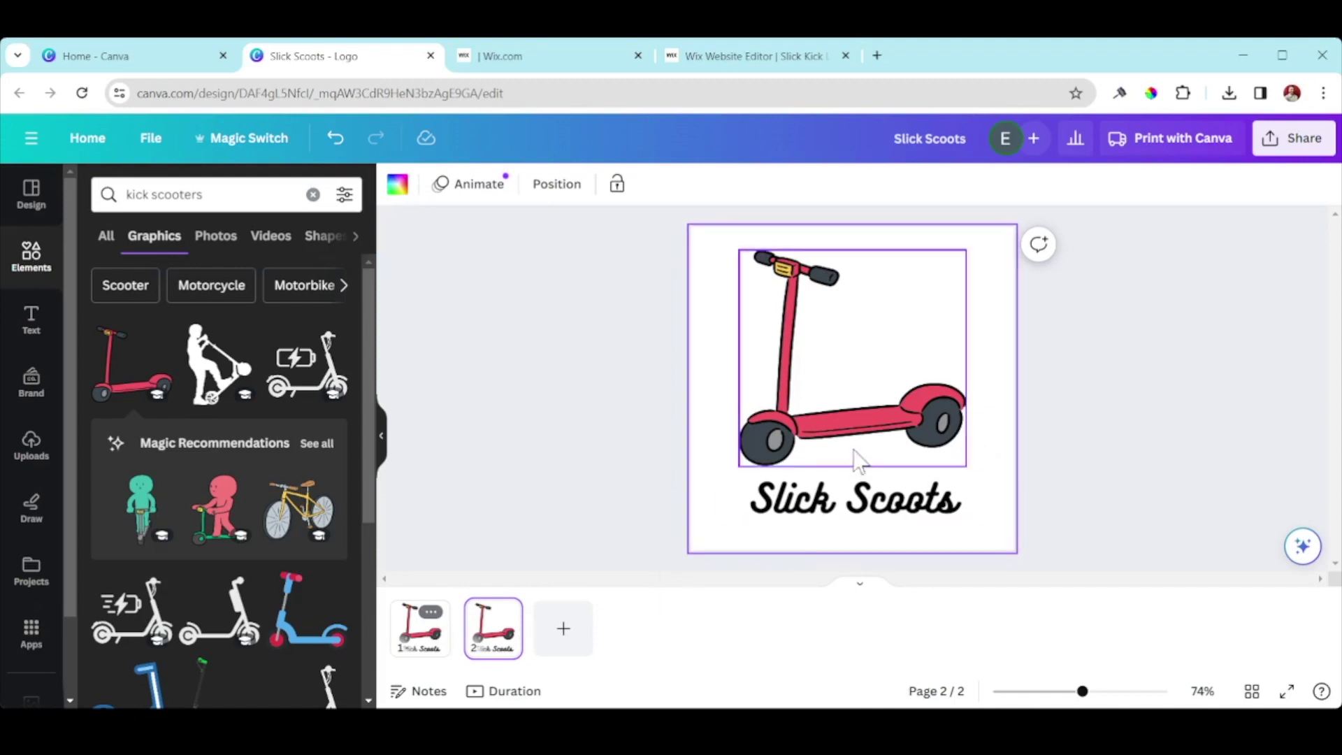
click(865, 425)
key(Delete)
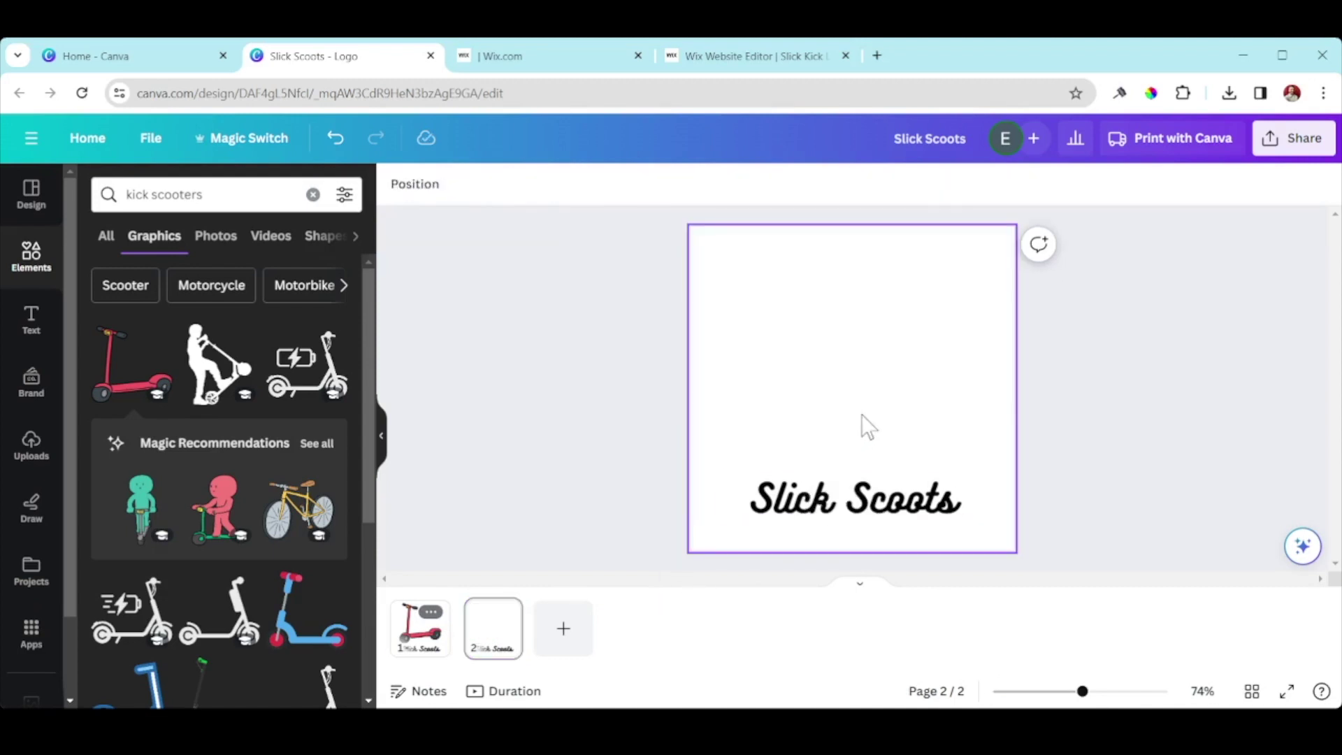
Add the silhouette of a rider on a kick scooter to page 2, enlarged and placed above the "Slick Scoots" text.
click(241, 377)
drag(811, 364, 732, 286)
mouse_move(825, 376)
mouse_down()
mouse_move(920, 441)
mouse_move(900, 470)
mouse_move(837, 380)
mouse_move(842, 389)
mouse_up()
click(1167, 490)
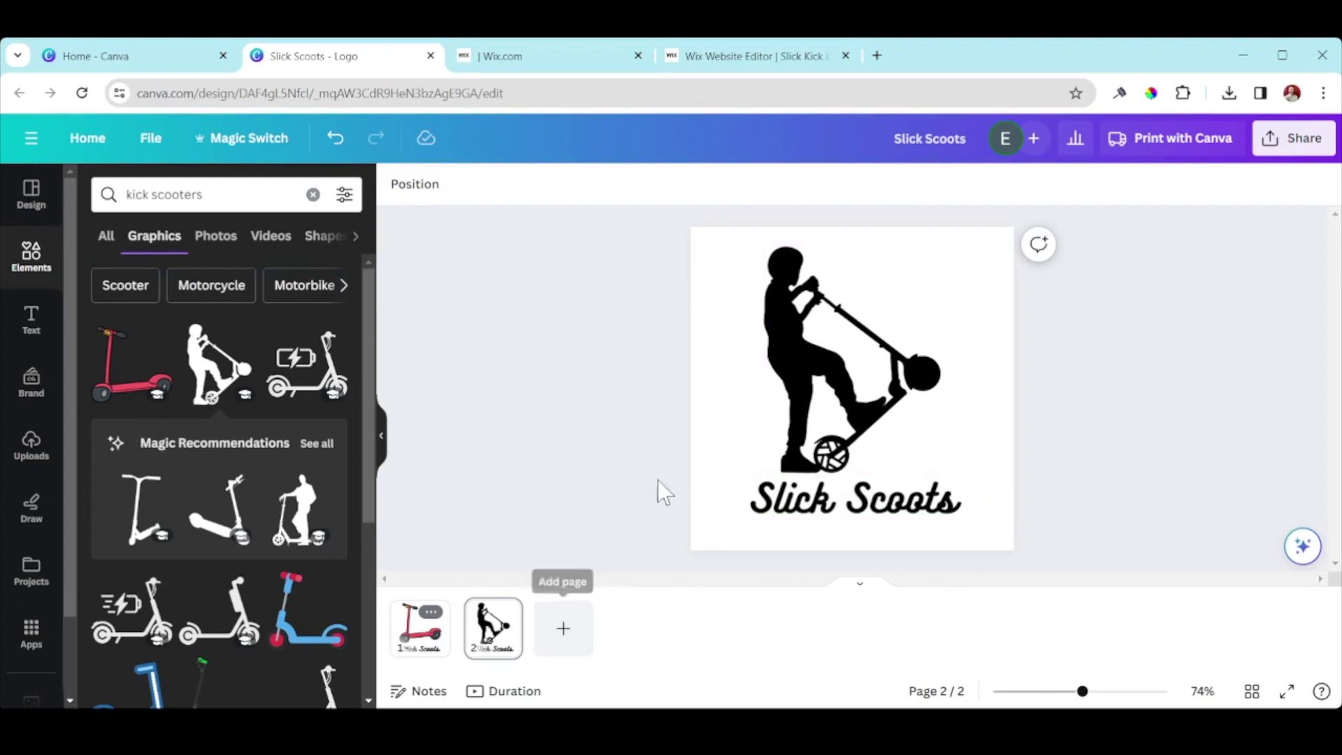
Compare the red scooter logo on page 1 with the rider silhouette logo on page 2.
click(727, 339)
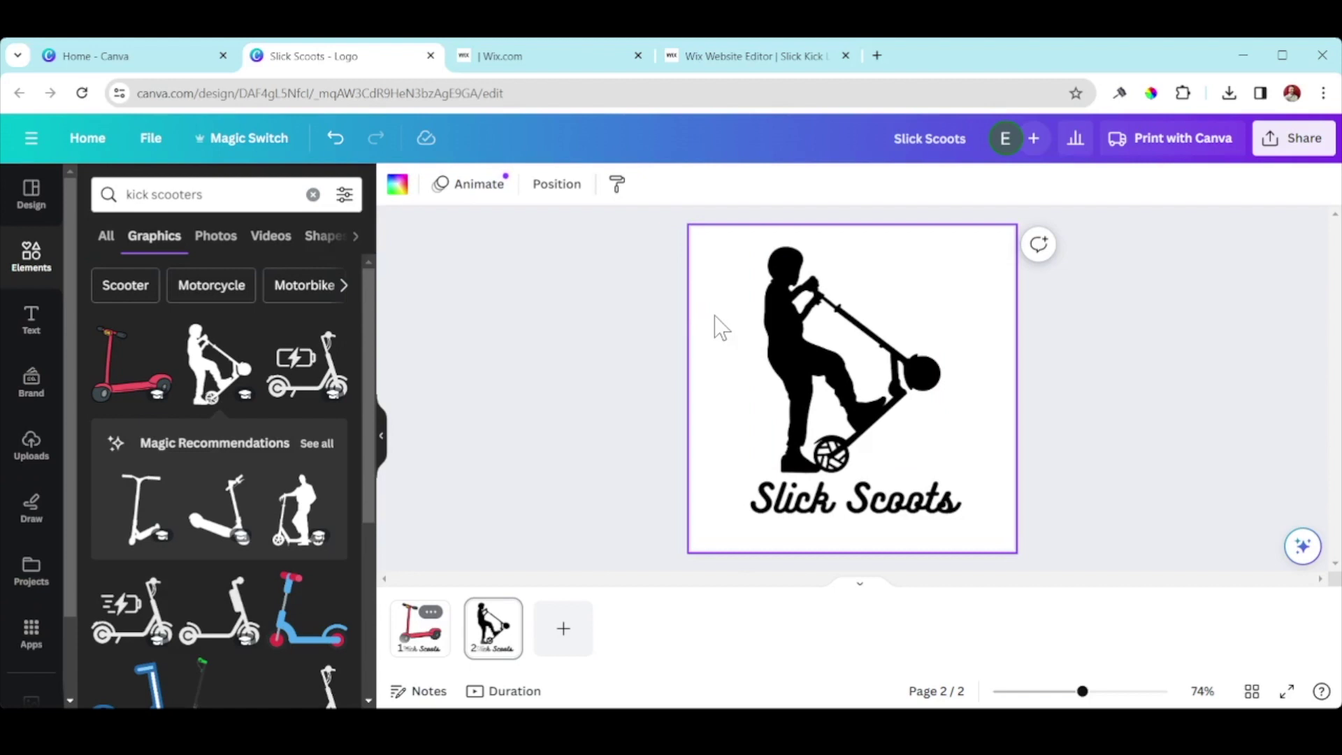
click(415, 618)
click(509, 639)
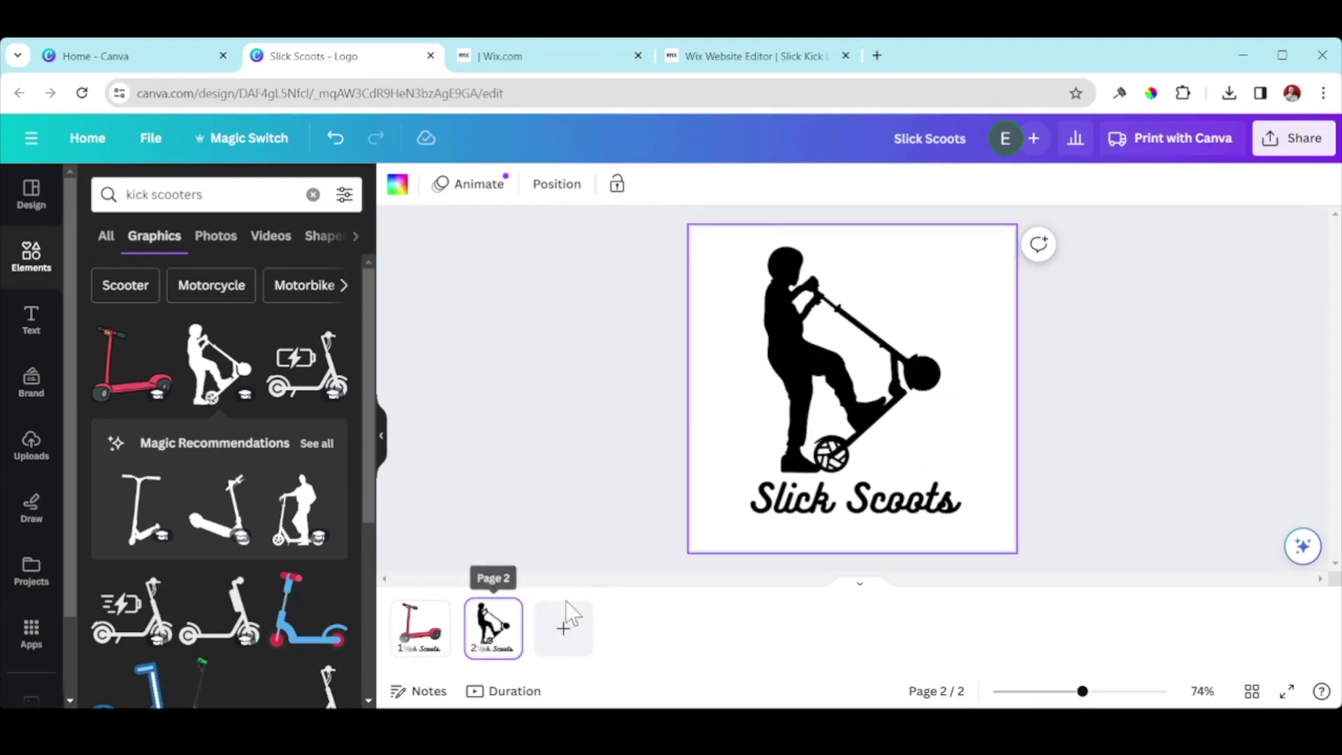
mouse_move(457, 643)
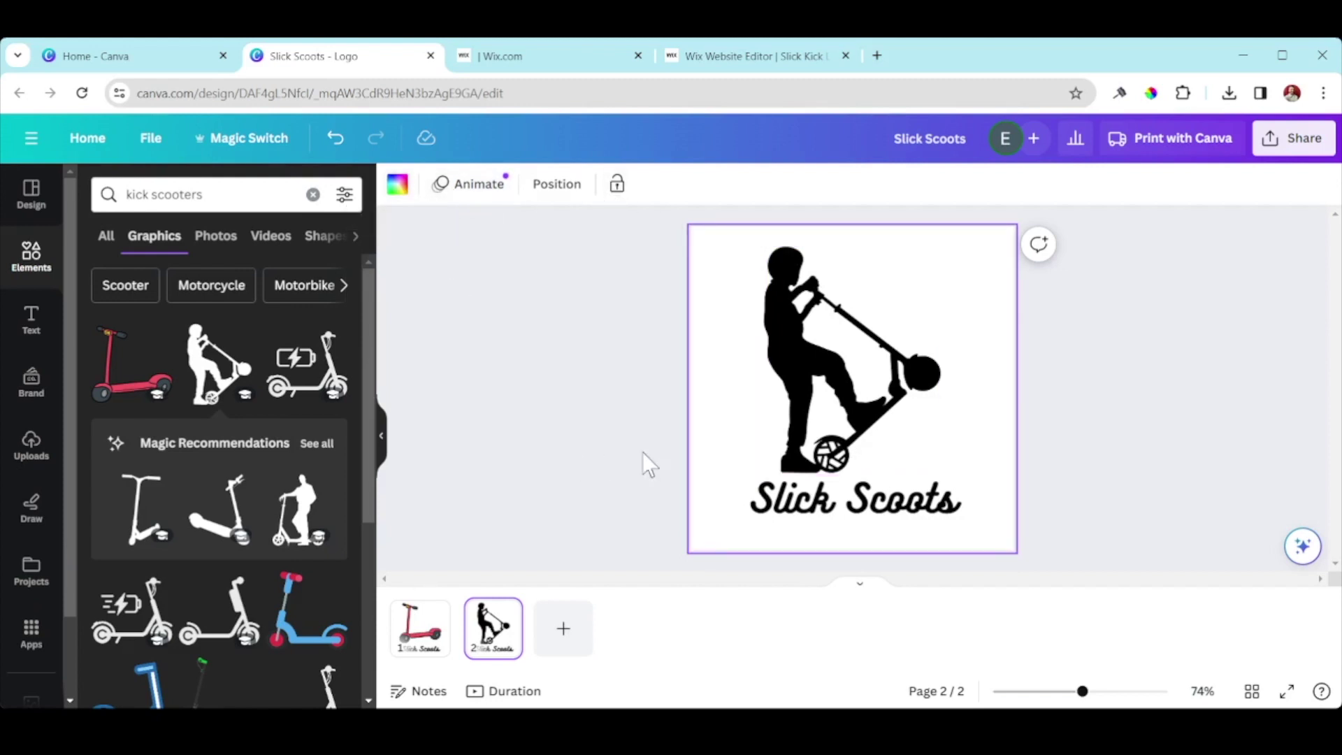
click(853, 378)
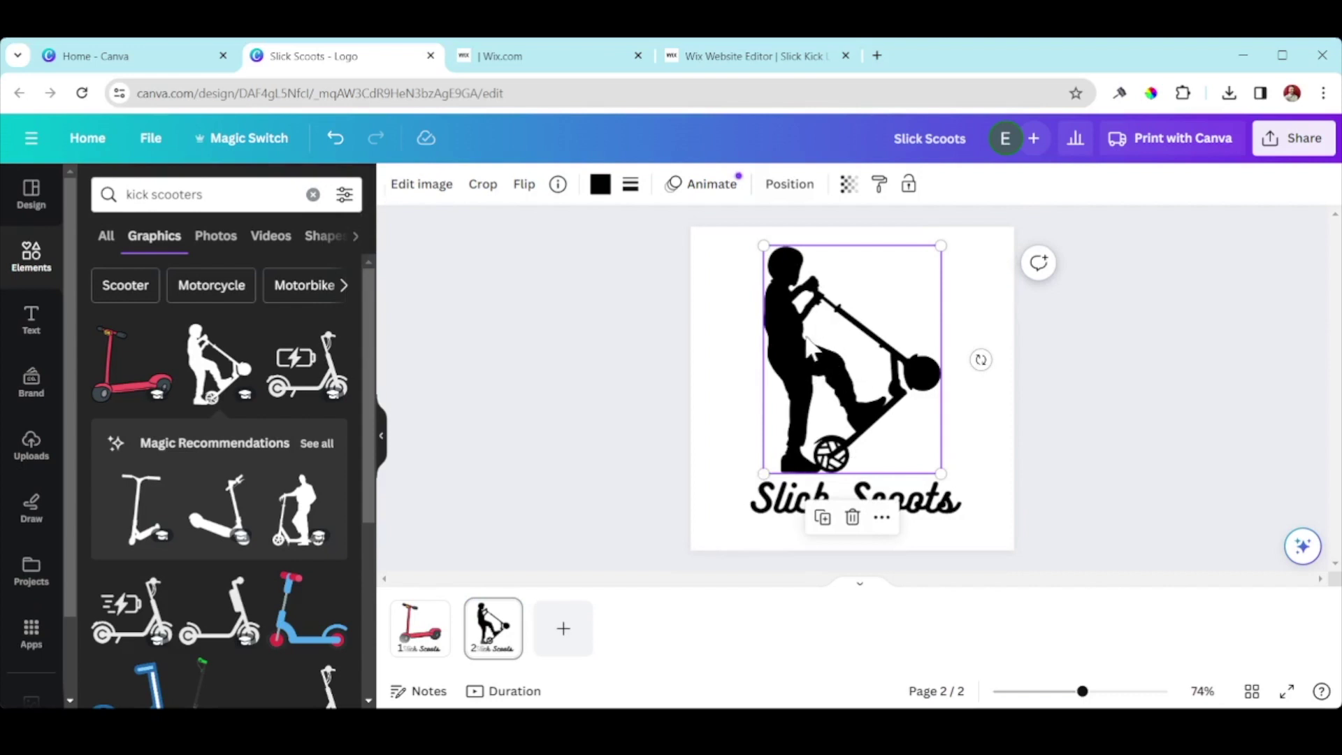
Try several solid and gradient backgrounds on page 2, ending with the light green to blue gradient.
click(712, 282)
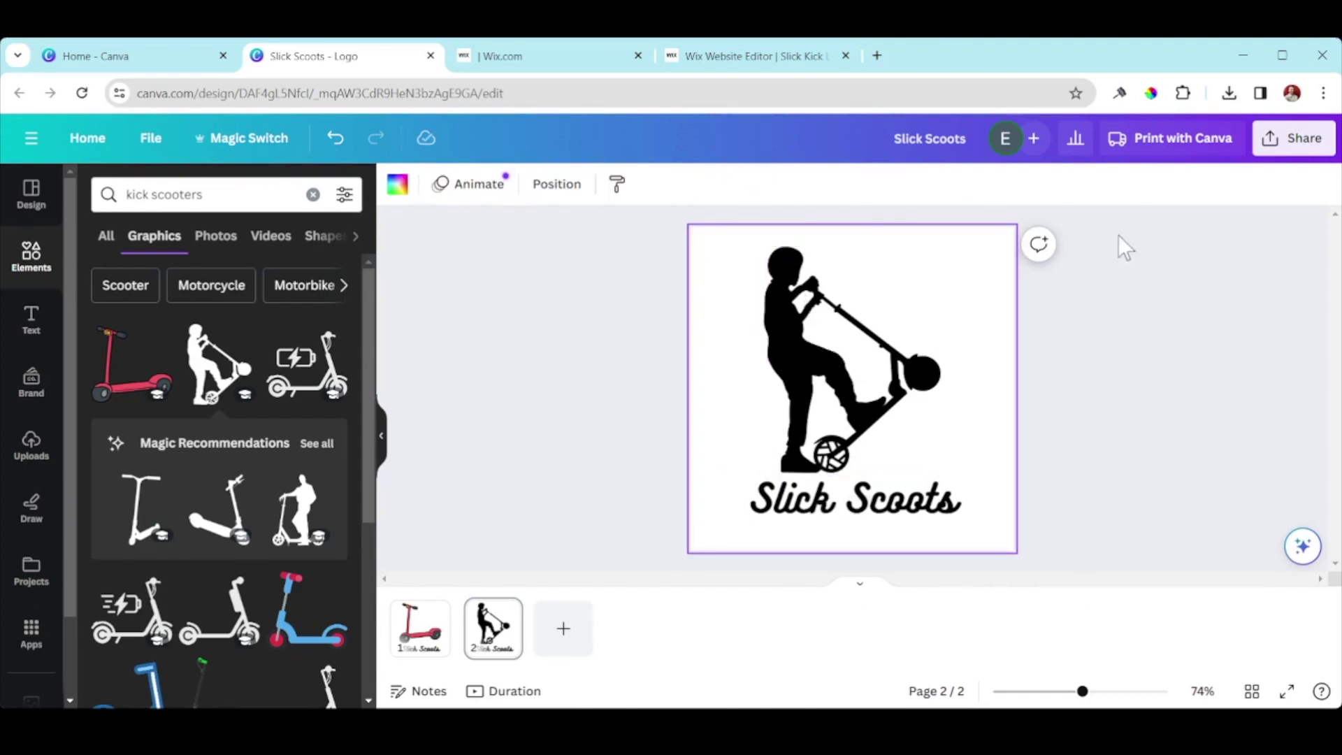
click(398, 189)
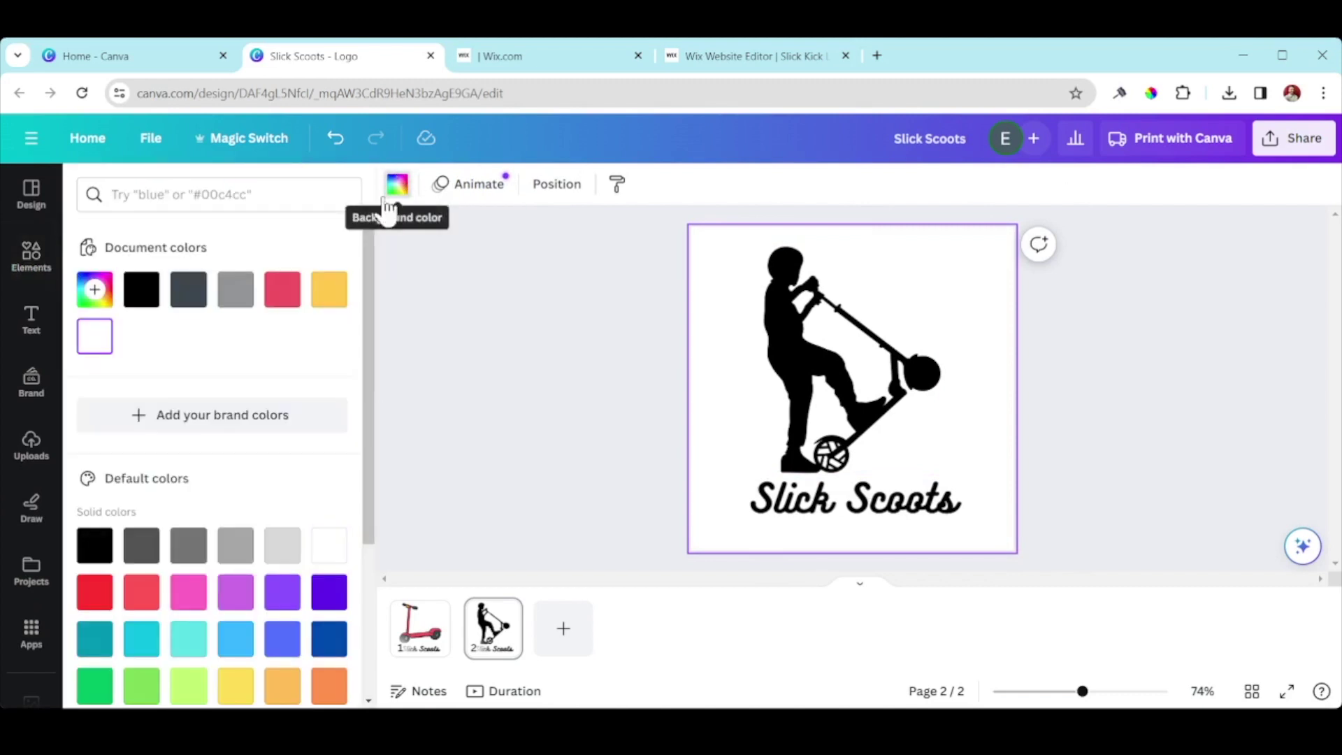
click(148, 299)
click(322, 294)
scroll(329, 350, down, 5)
click(329, 464)
click(329, 294)
click(281, 465)
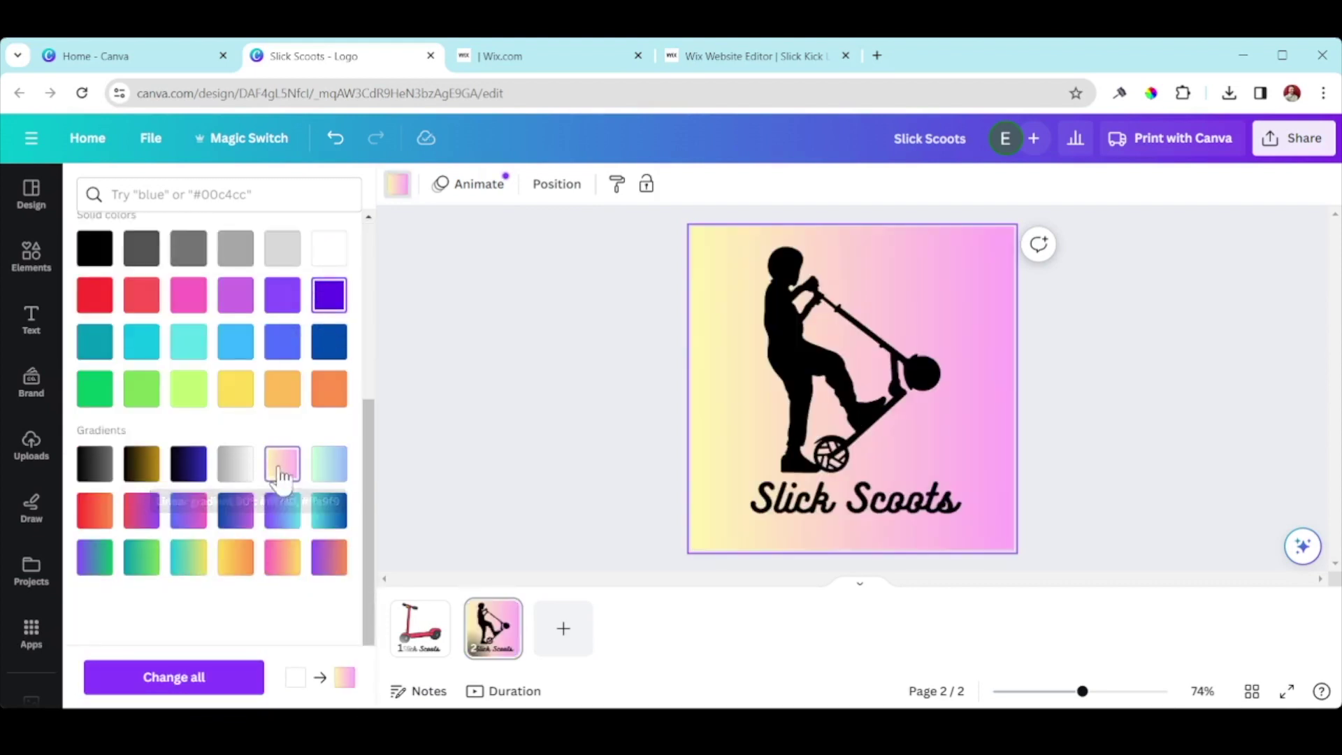
click(142, 469)
click(189, 470)
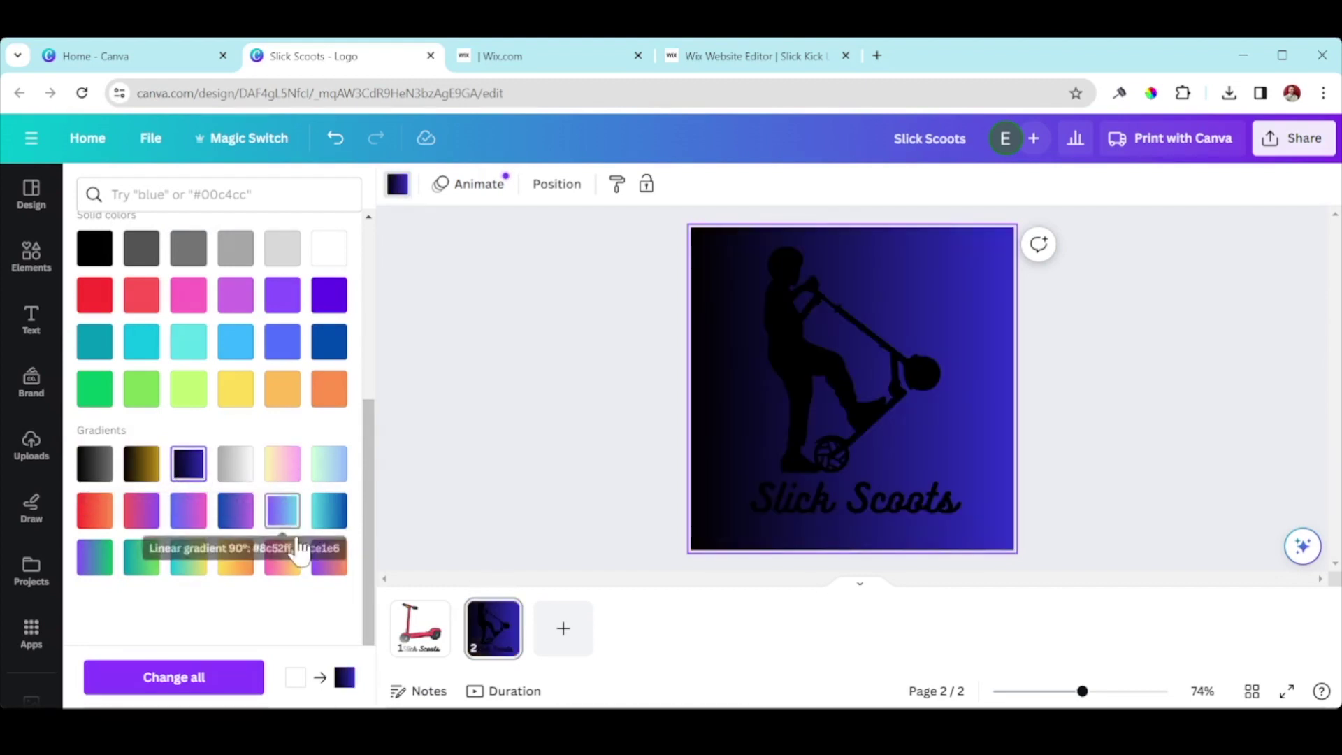
click(329, 559)
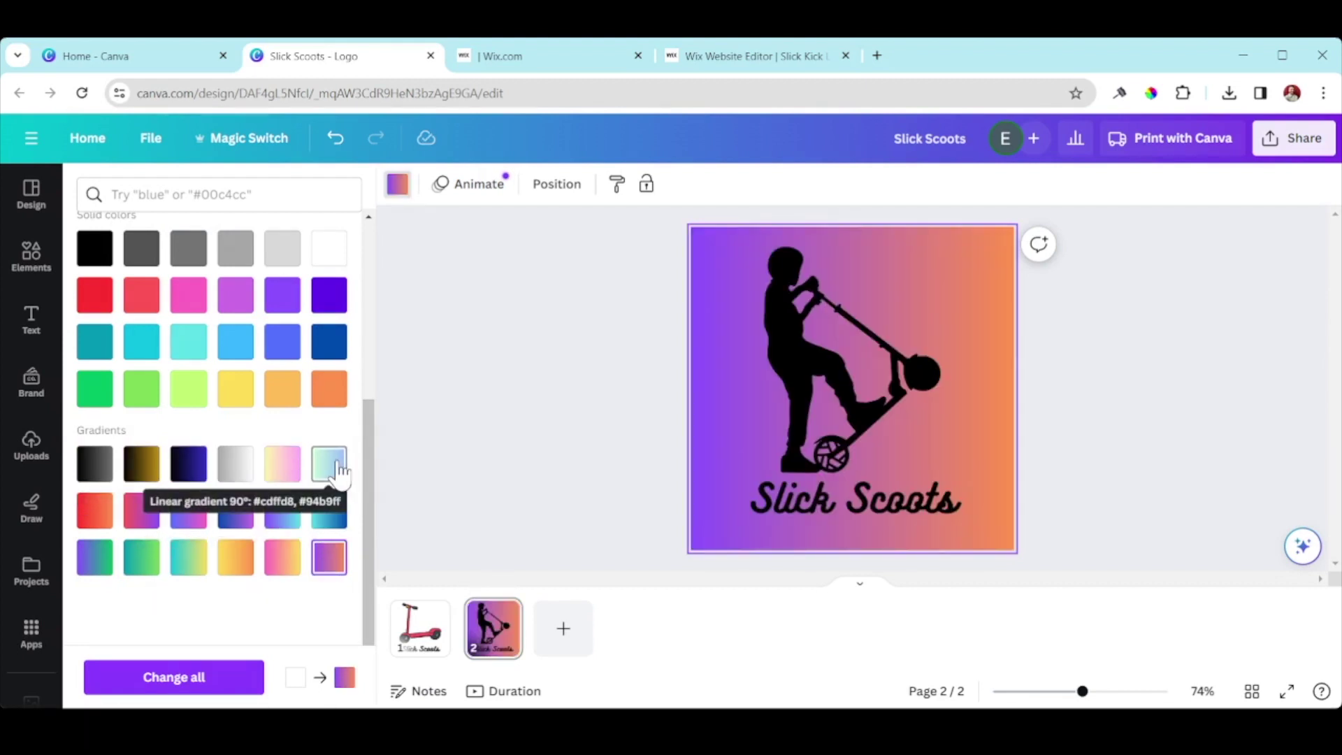
click(330, 465)
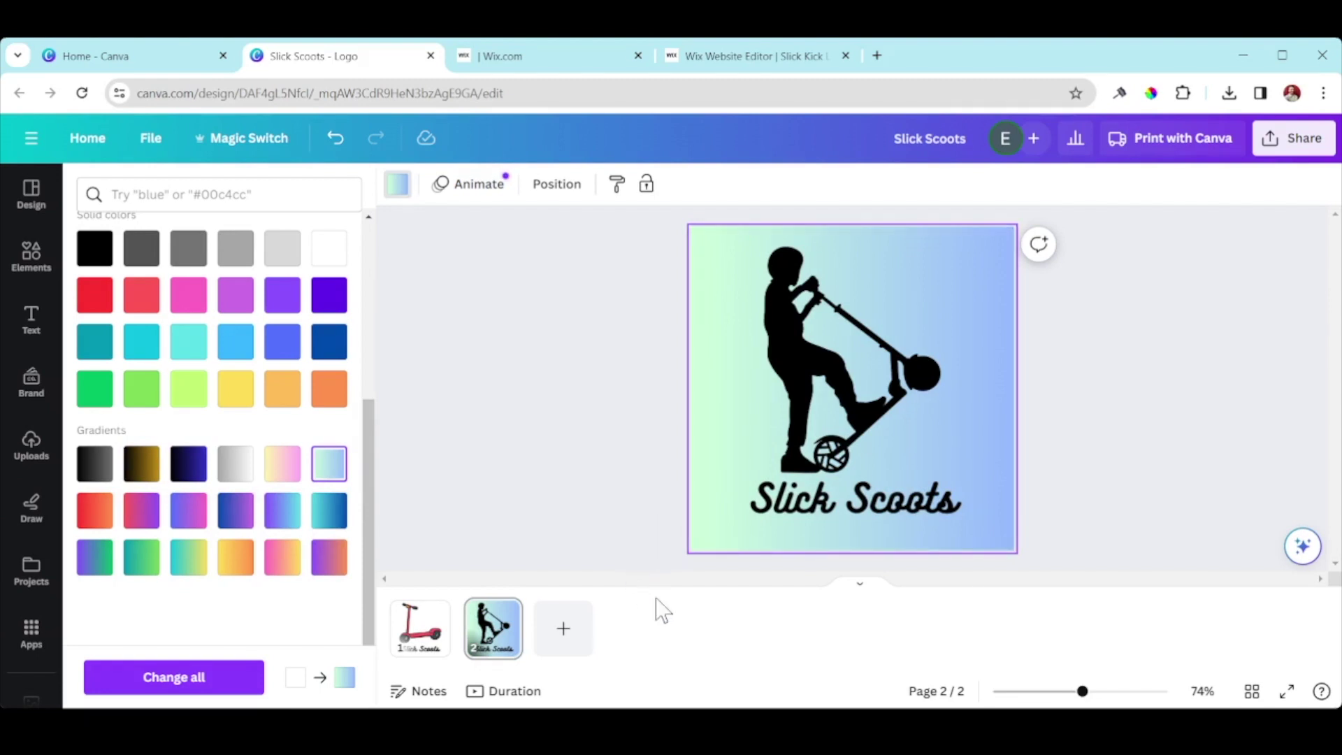
Set the page 2 background back to solid white.
click(825, 521)
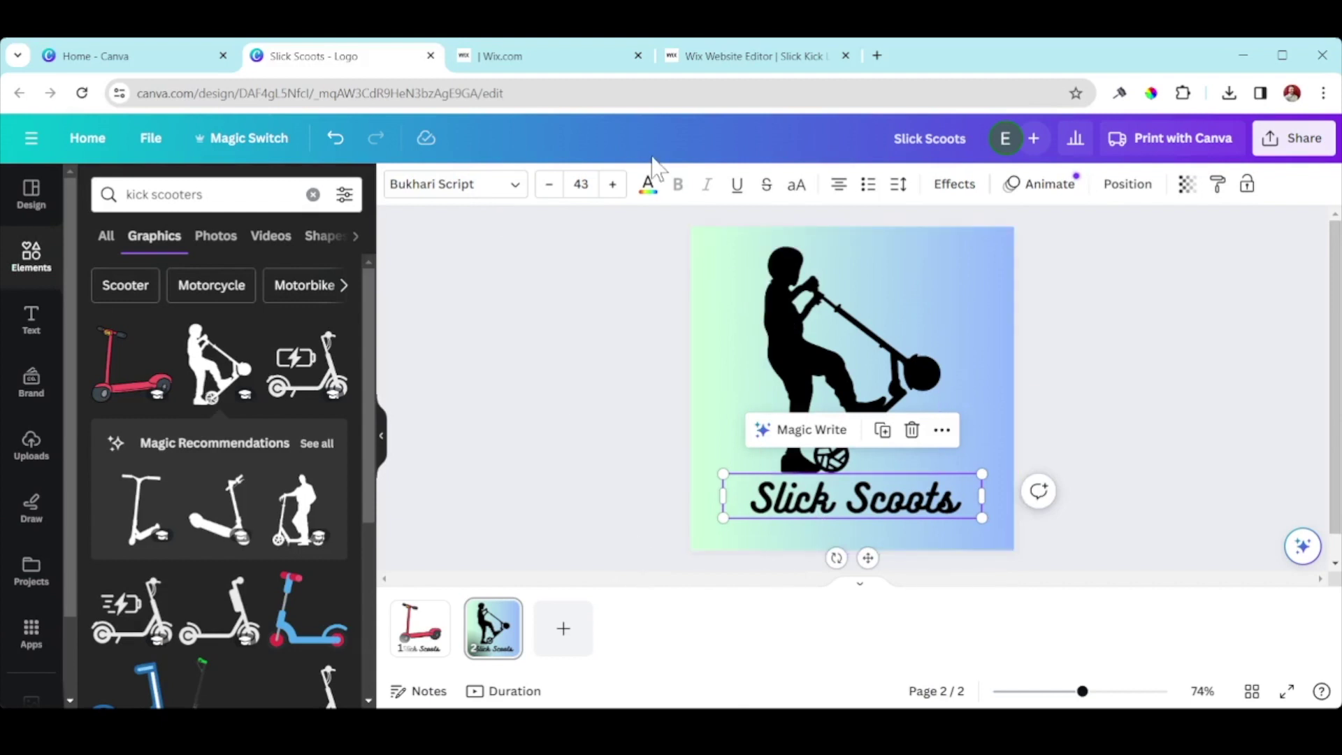
click(704, 256)
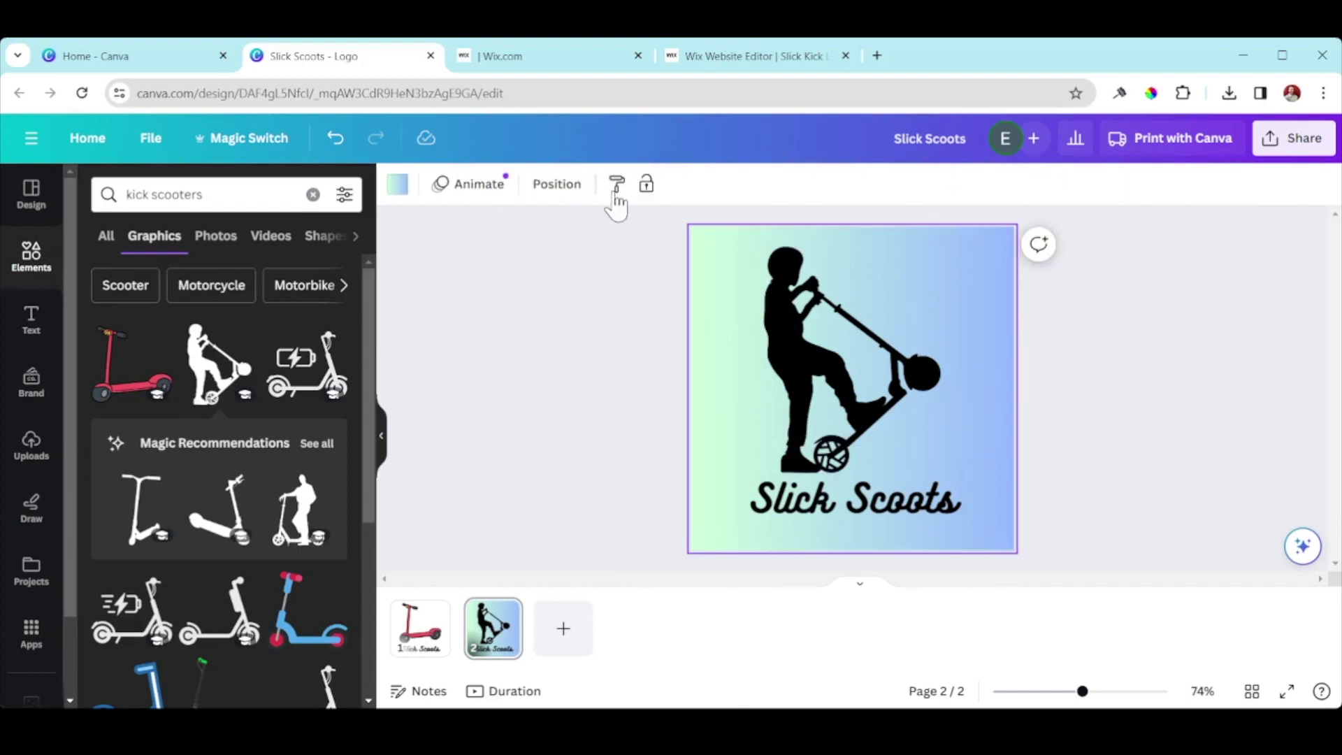
click(398, 185)
click(329, 547)
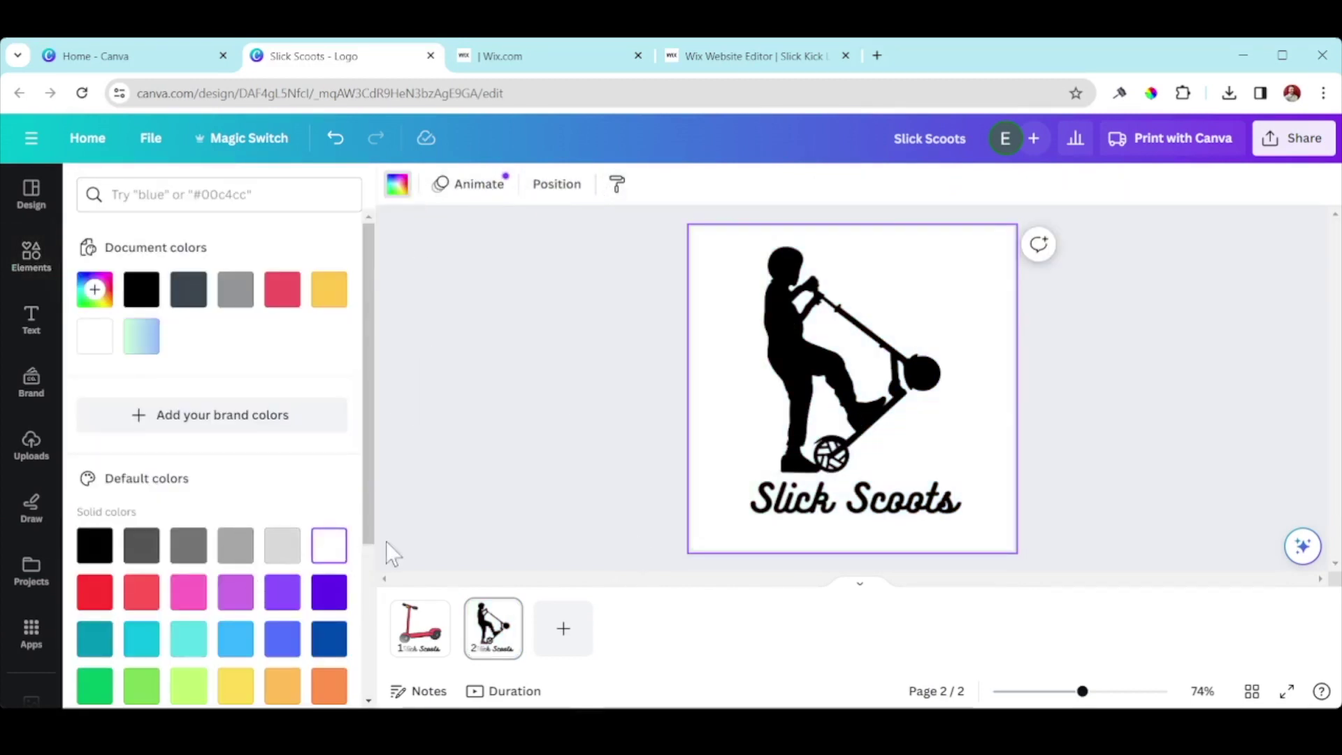
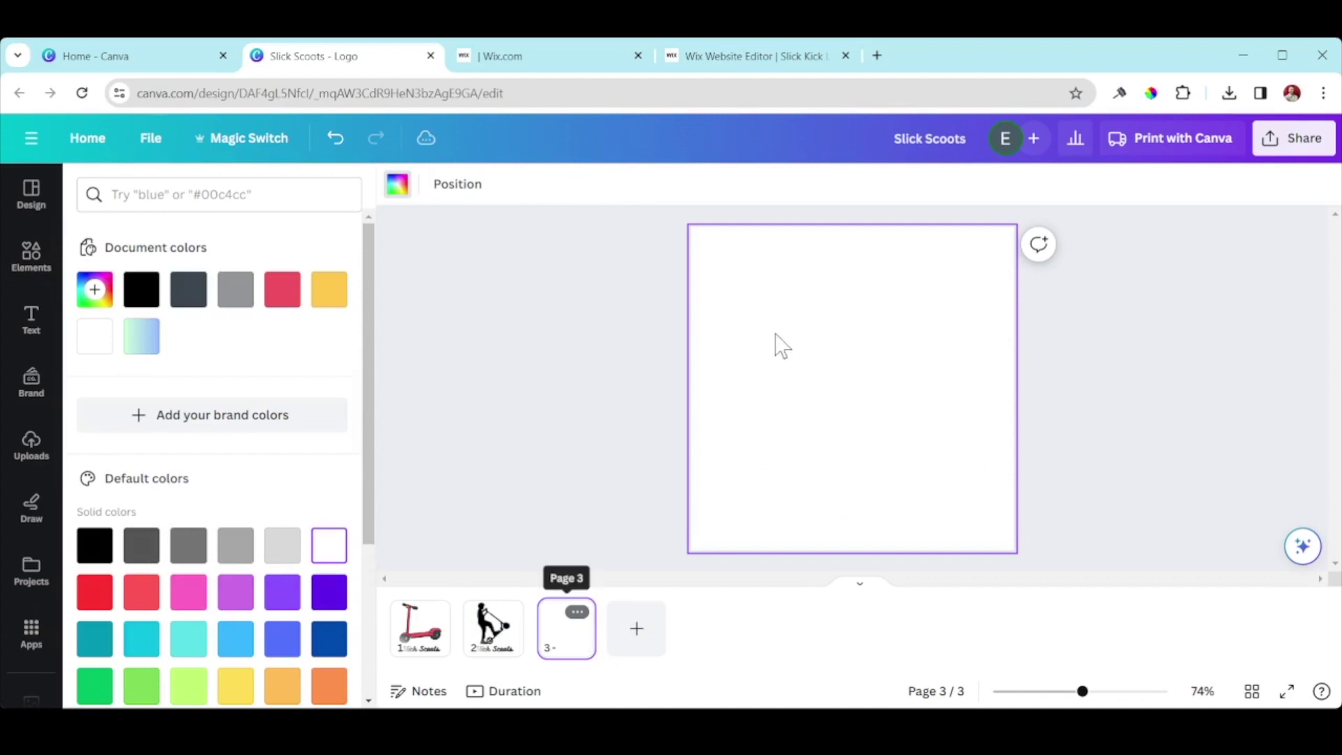
Add the neon "LEVEL UP" font combination to the blank page 3 and browse the other font combinations.
click(31, 259)
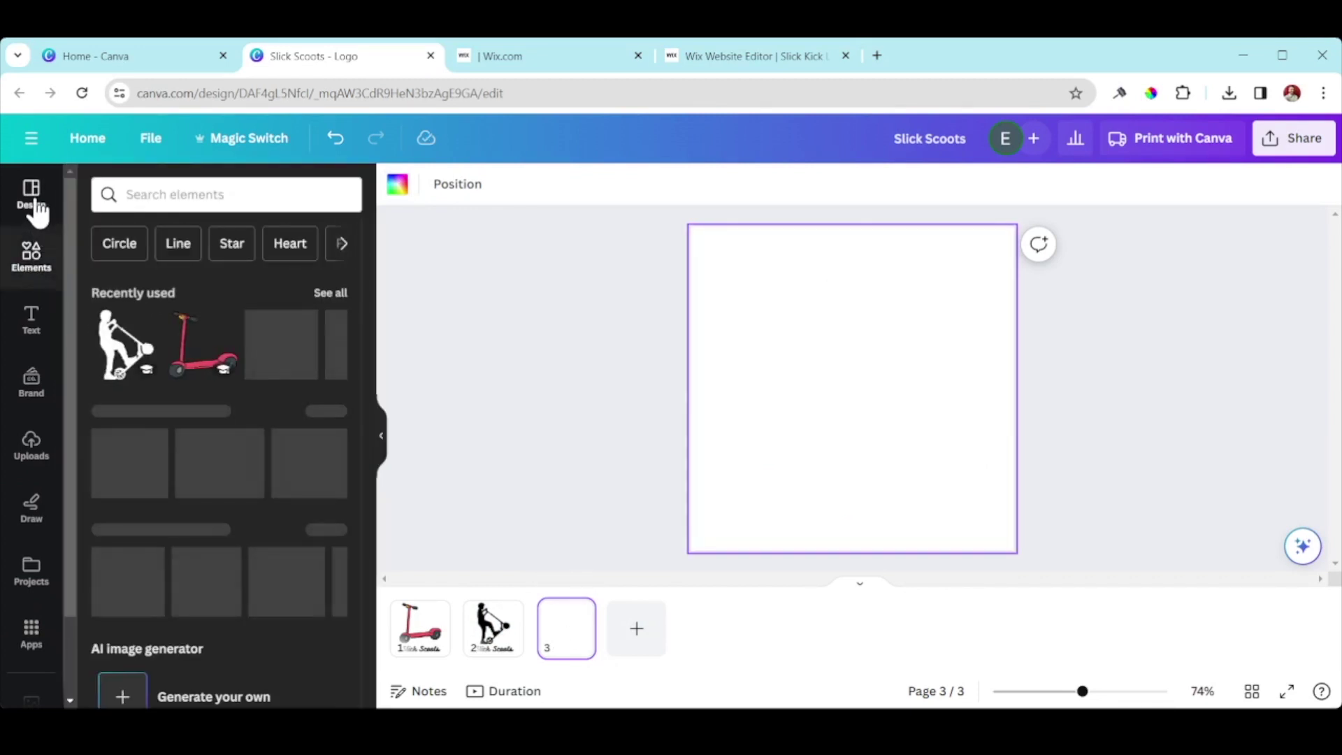
click(35, 210)
click(30, 261)
click(32, 321)
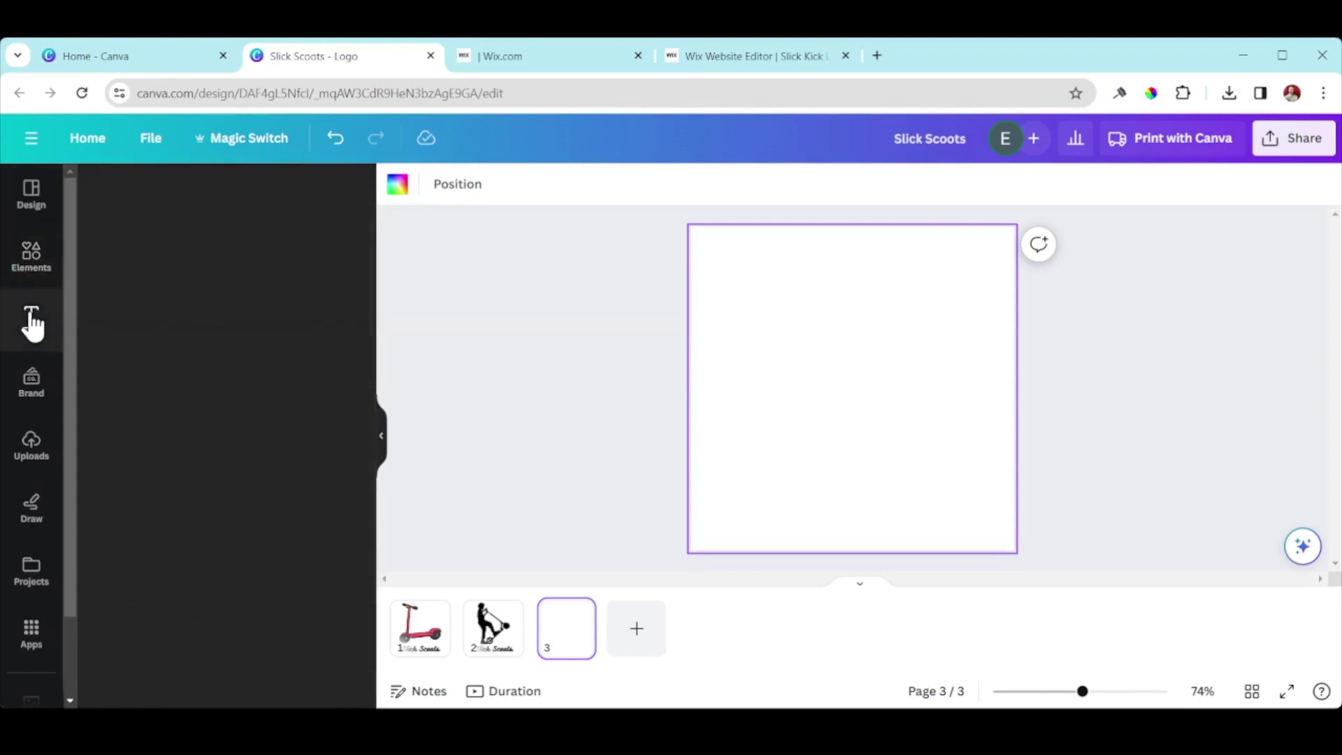
click(33, 335)
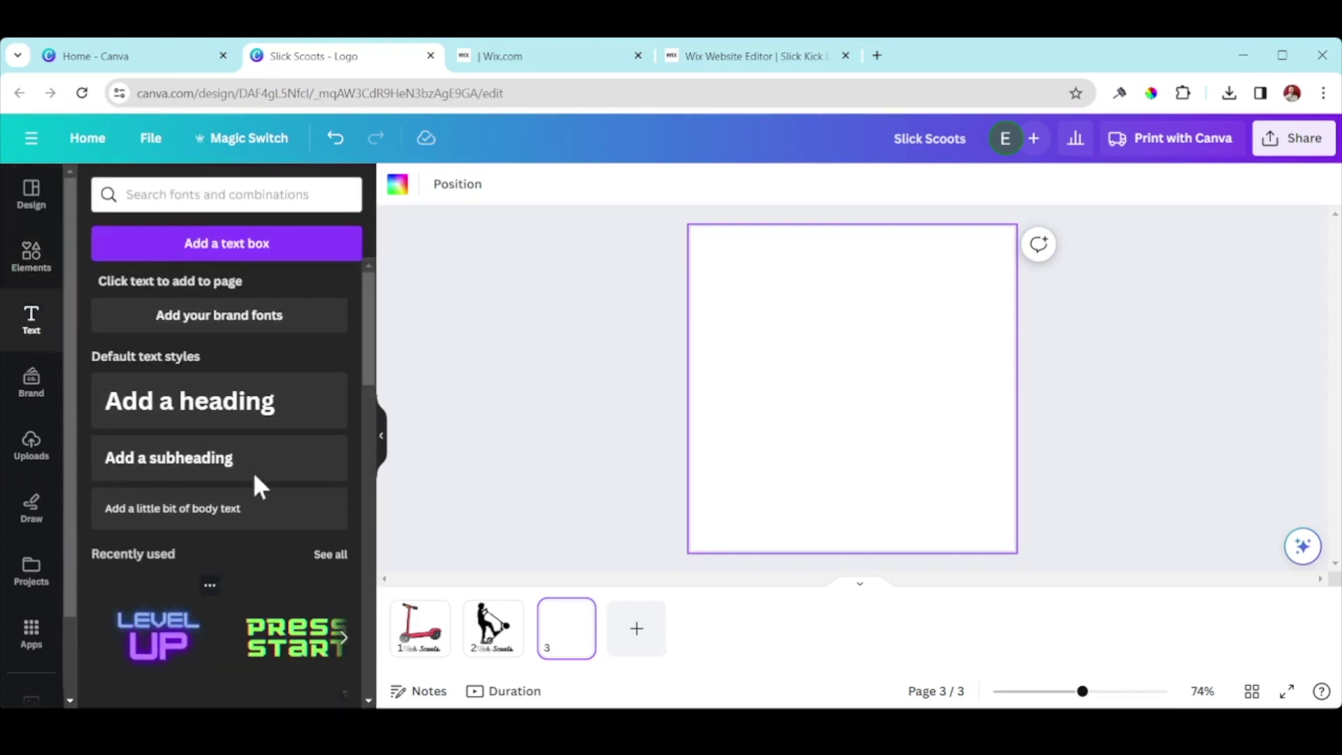
scroll(253, 471, down, 15)
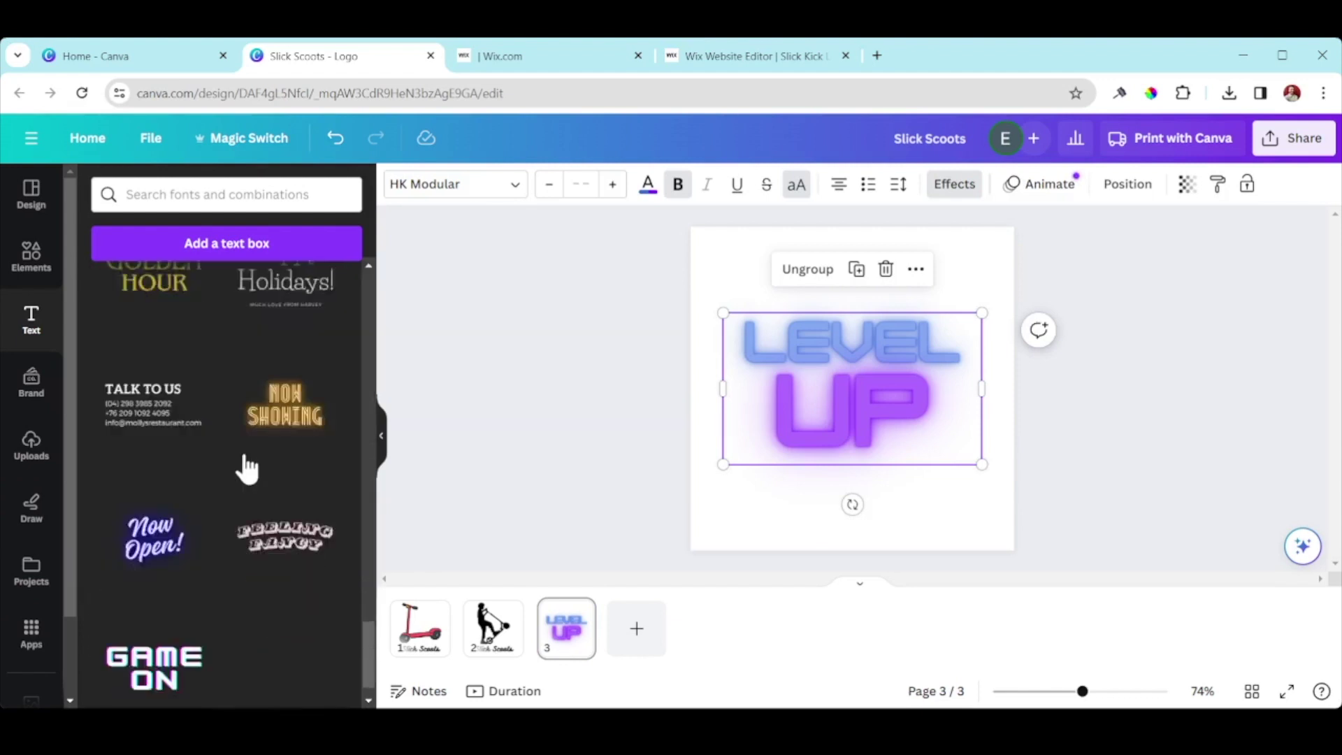
scroll(246, 468, down, 5)
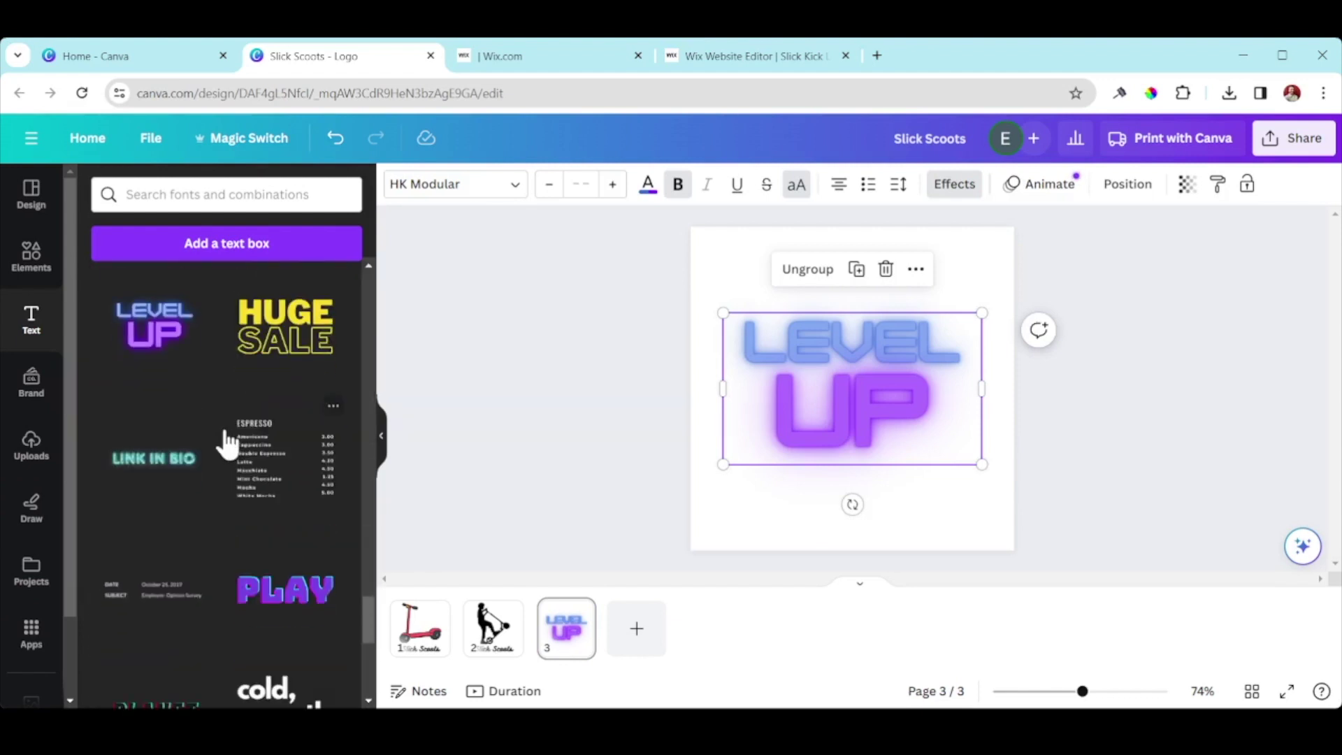
scroll(227, 442, down, 10)
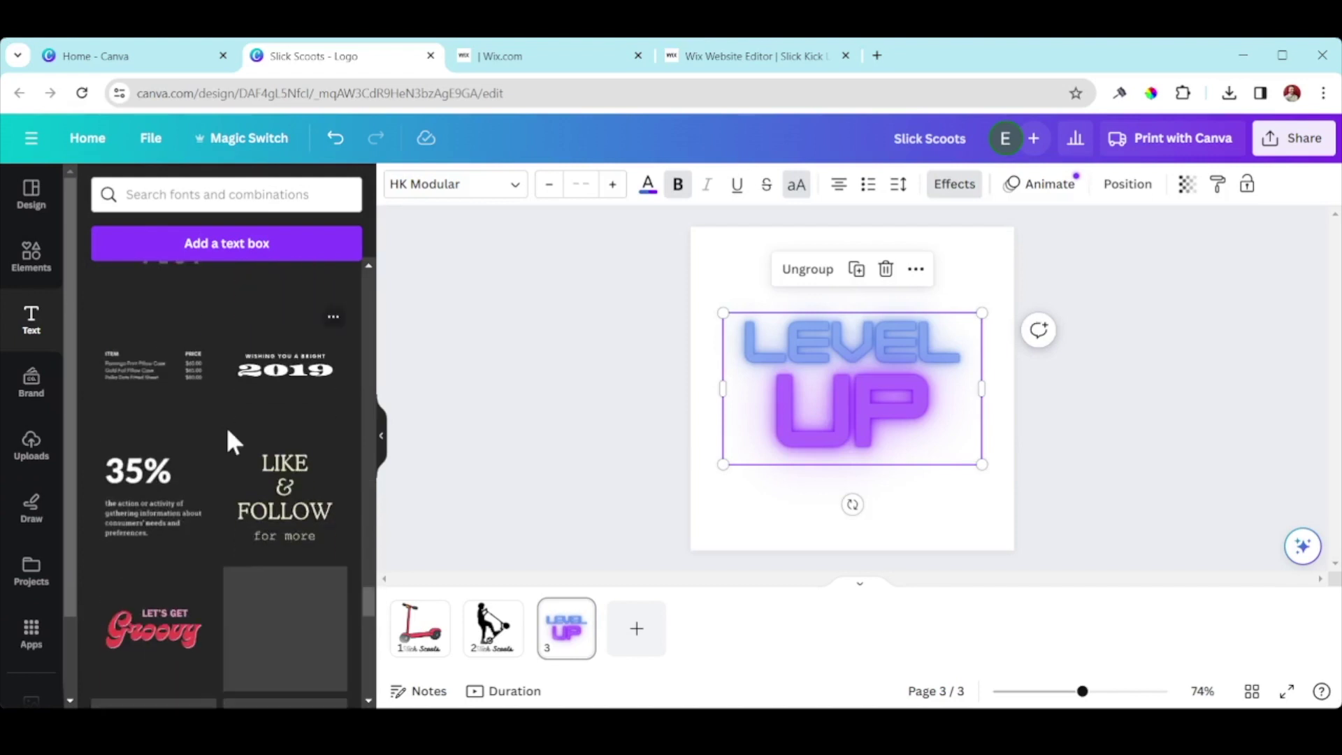
scroll(225, 423, up, 20)
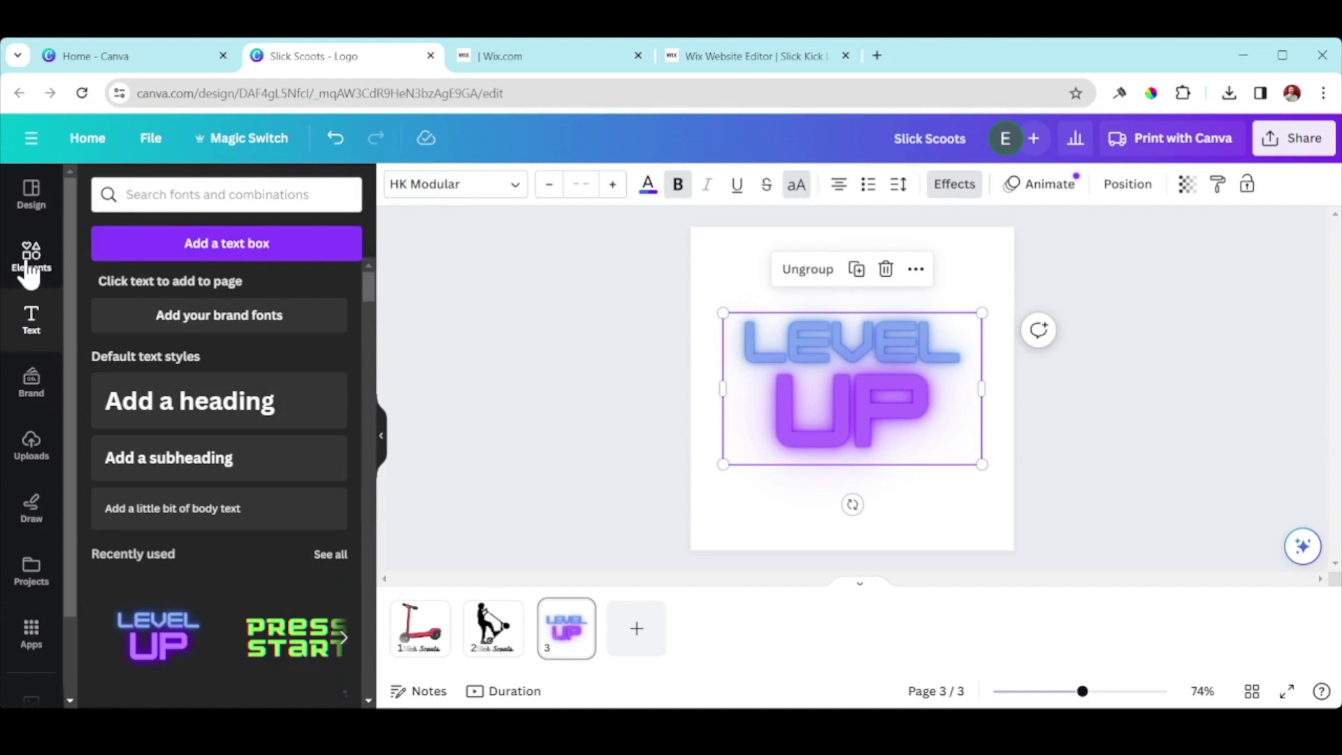
Replace the two words of the neon text on page 3 with "SLICK" and "SCOOTS".
click(842, 332)
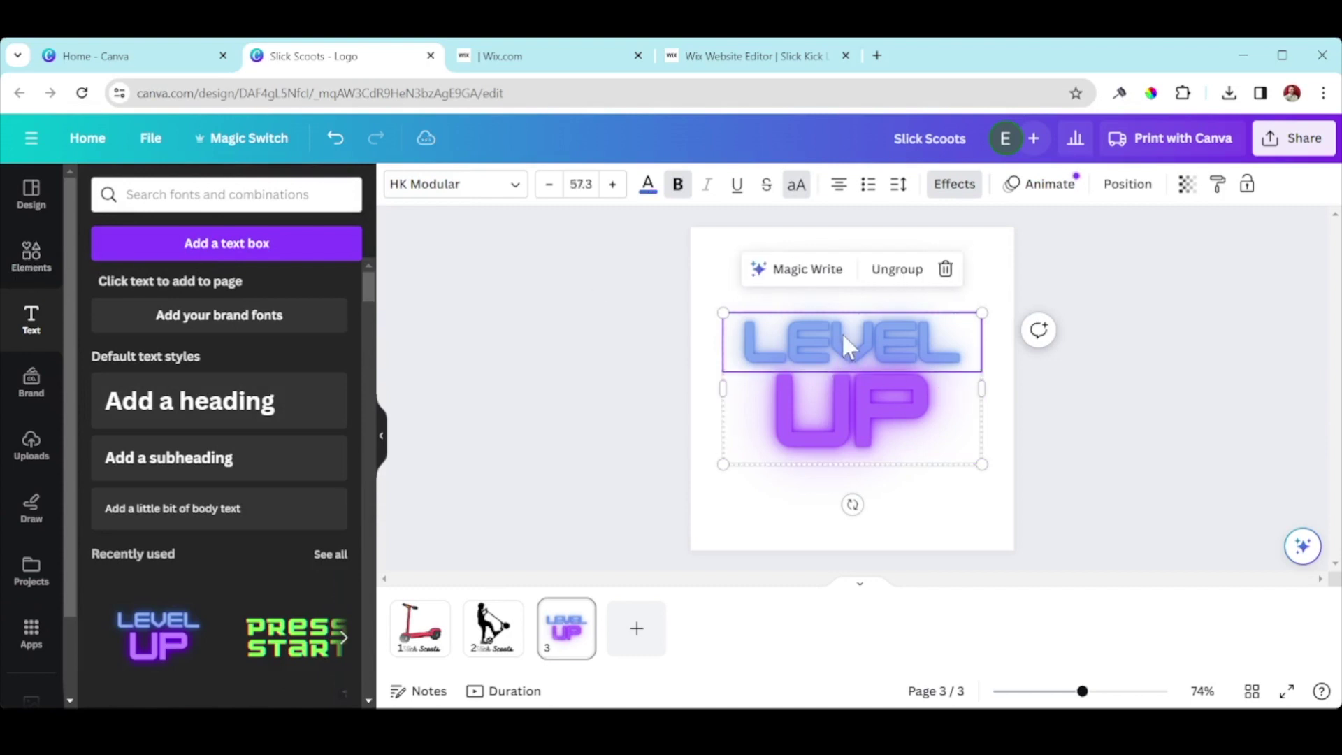
click(841, 333)
text(SLICK)
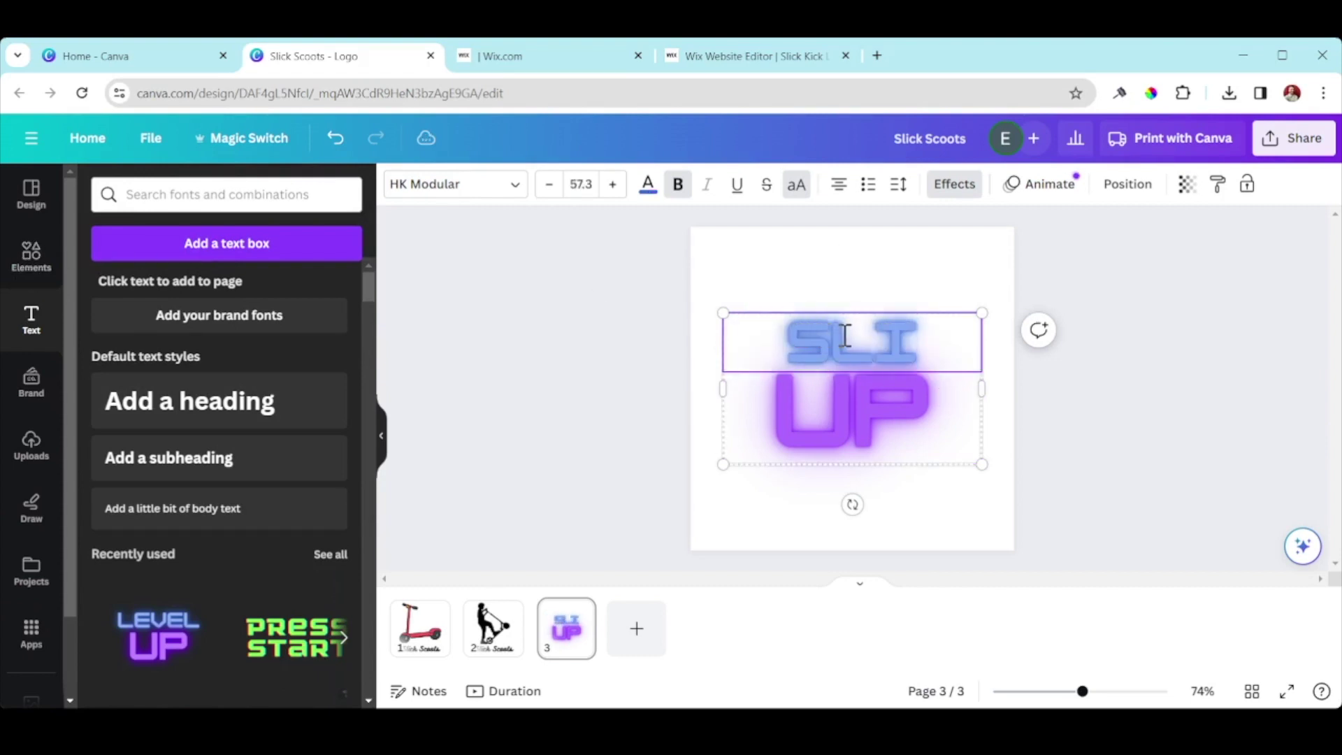
click(898, 418)
click(897, 418)
text(SCO)
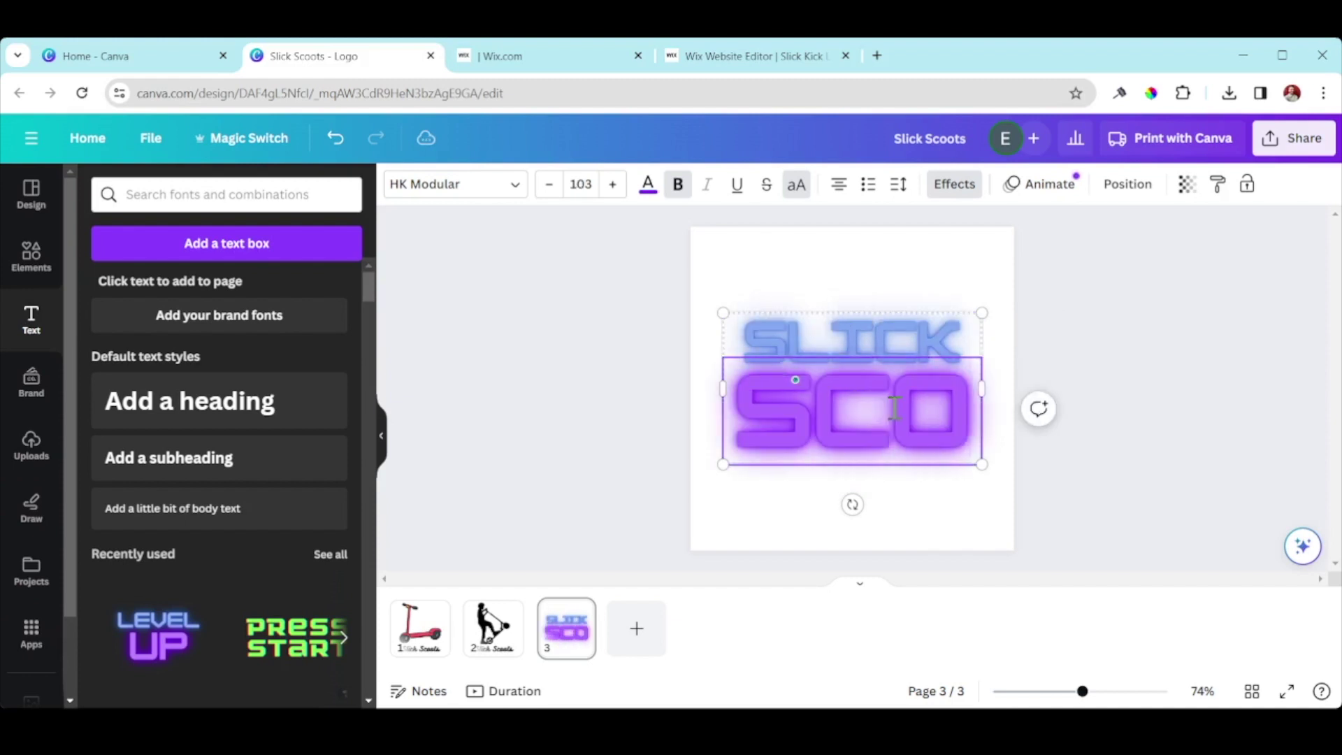
text(OTS)
Set the font size of "SCOOTS" to 50 so the word fits on one line below "SLICK".
double_click(951, 479)
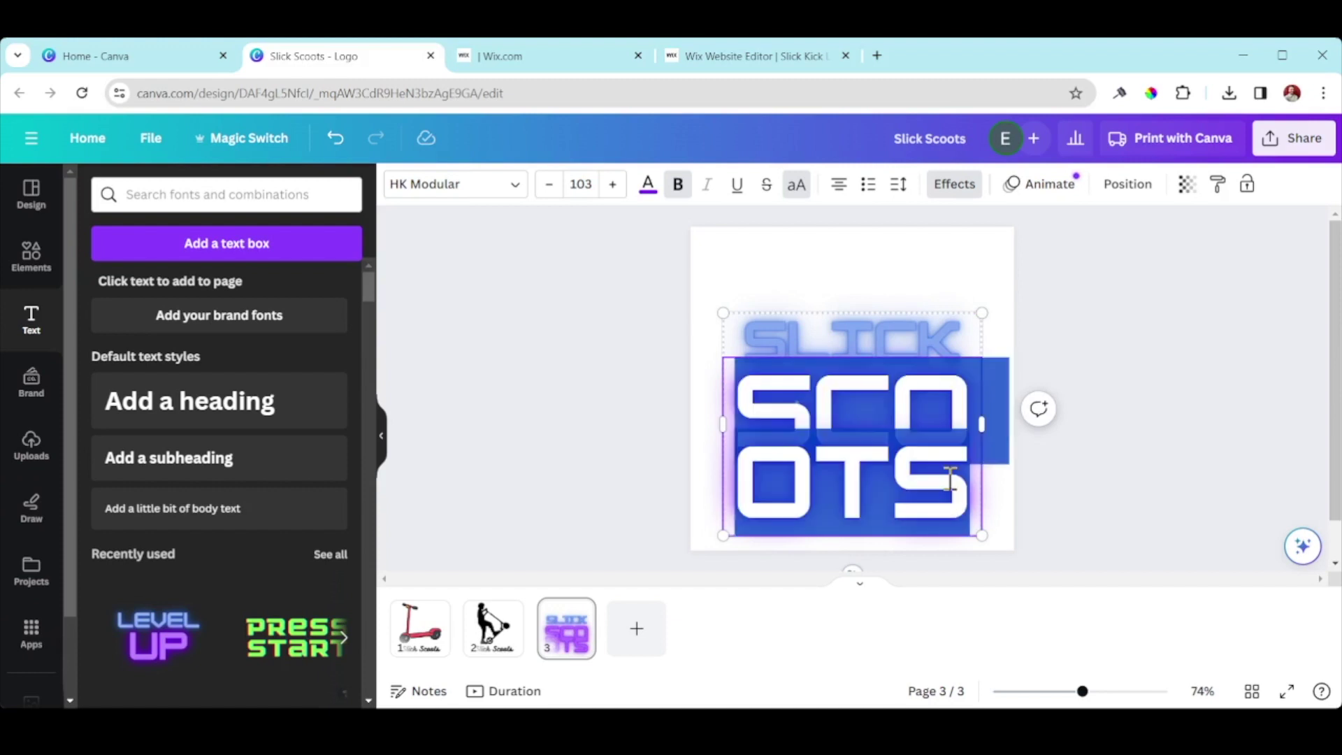
click(551, 186)
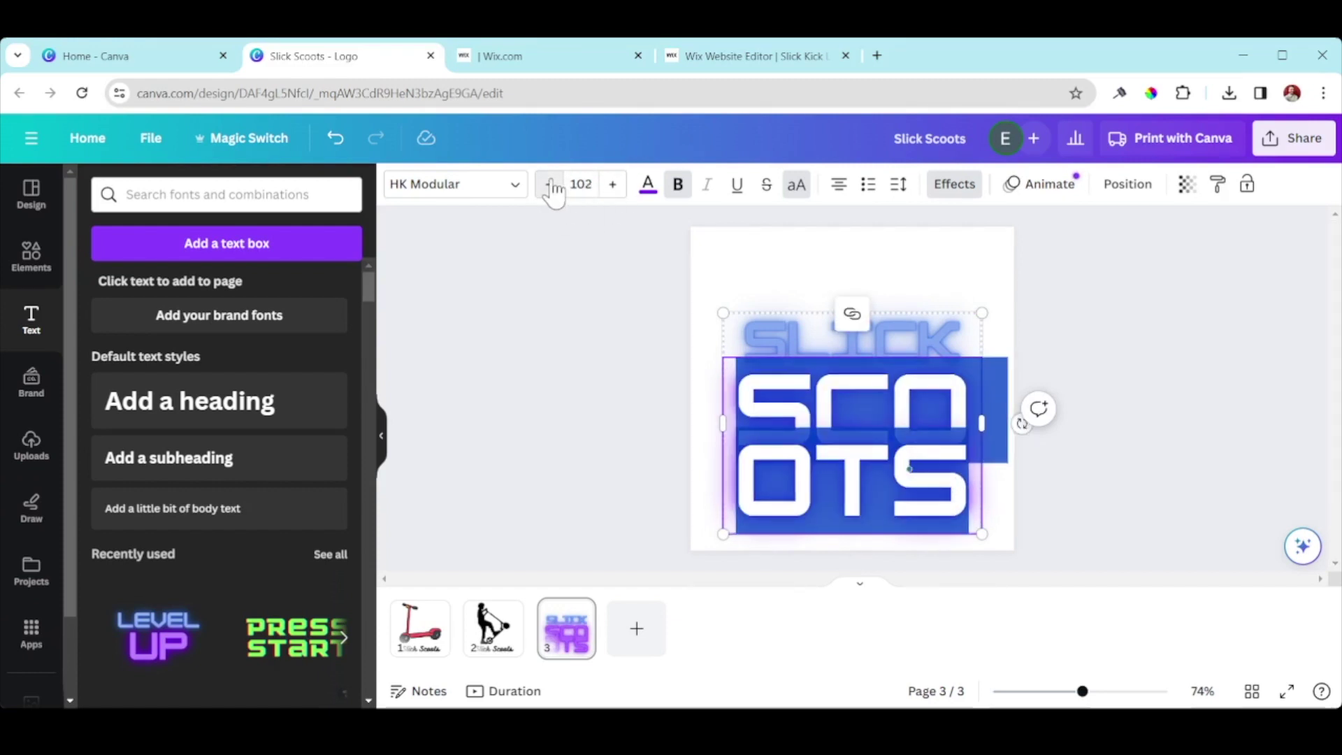
click(551, 185)
click(551, 185)
click(582, 184)
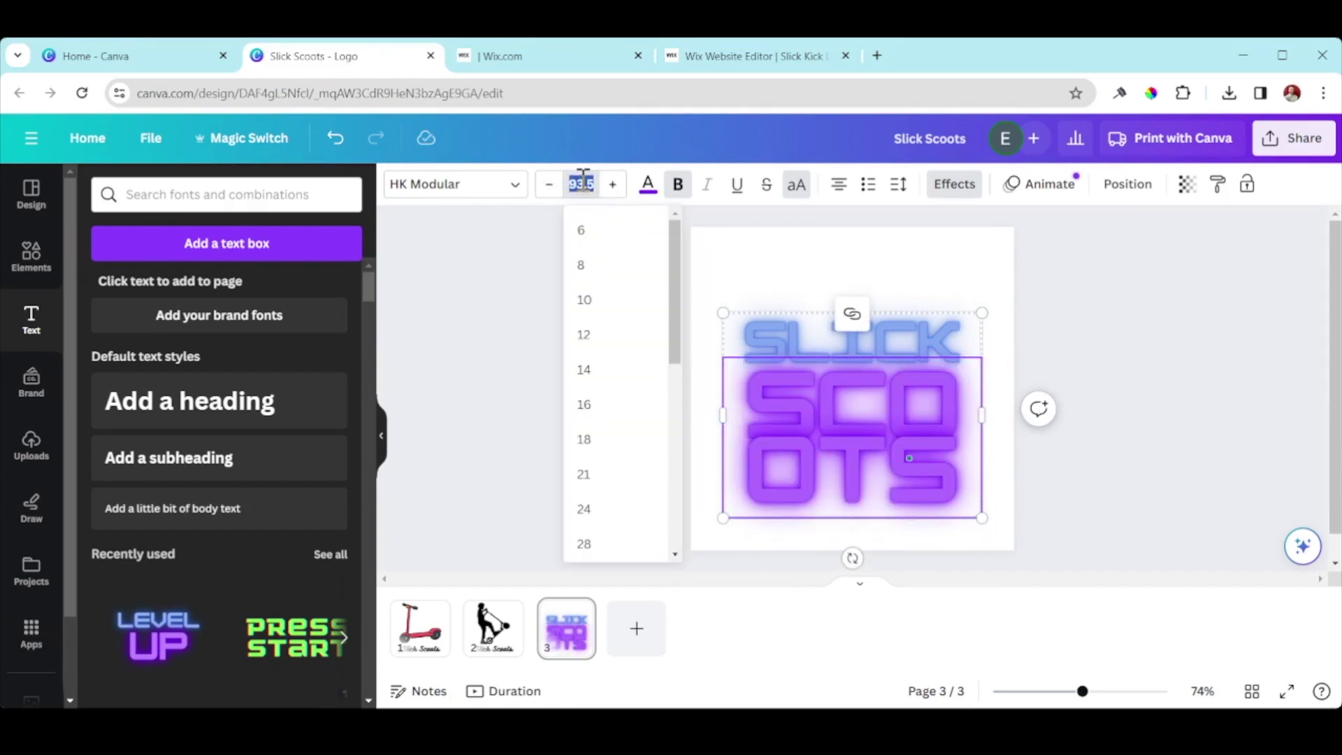
text(50)
key(Return)
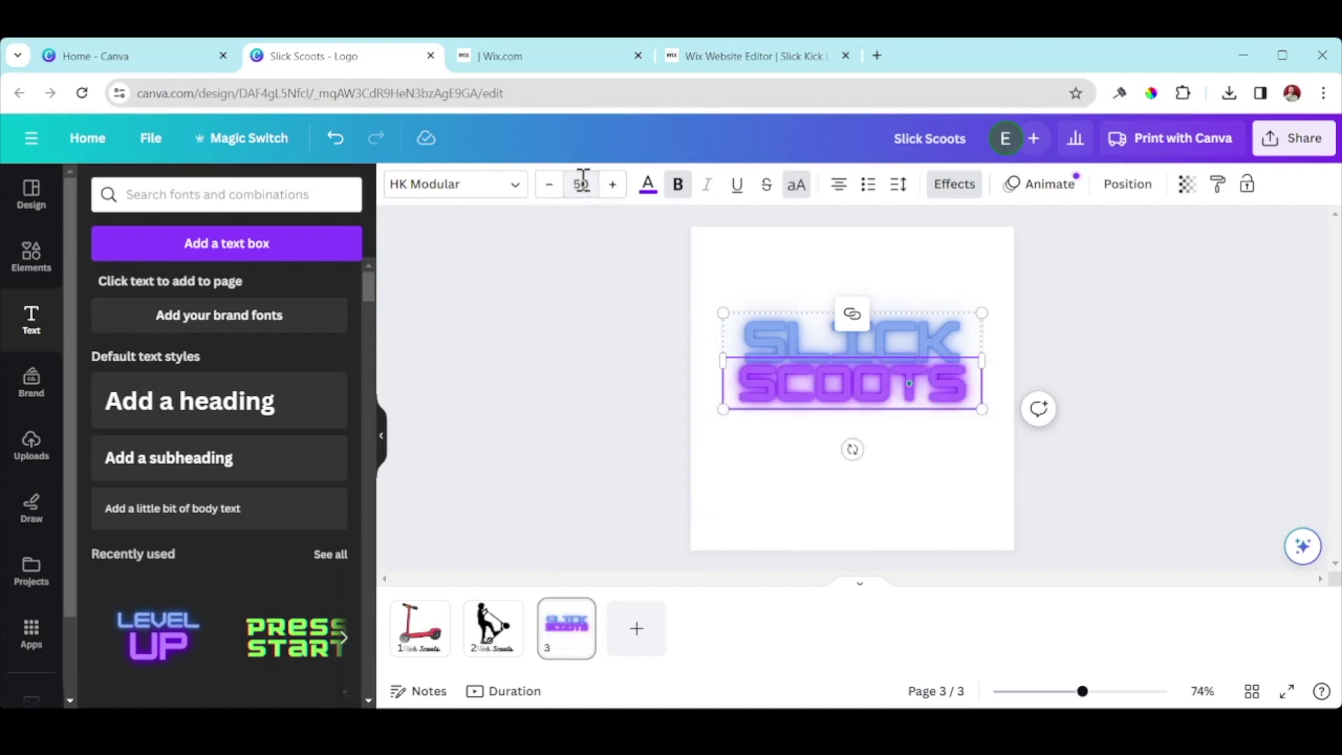
click(937, 486)
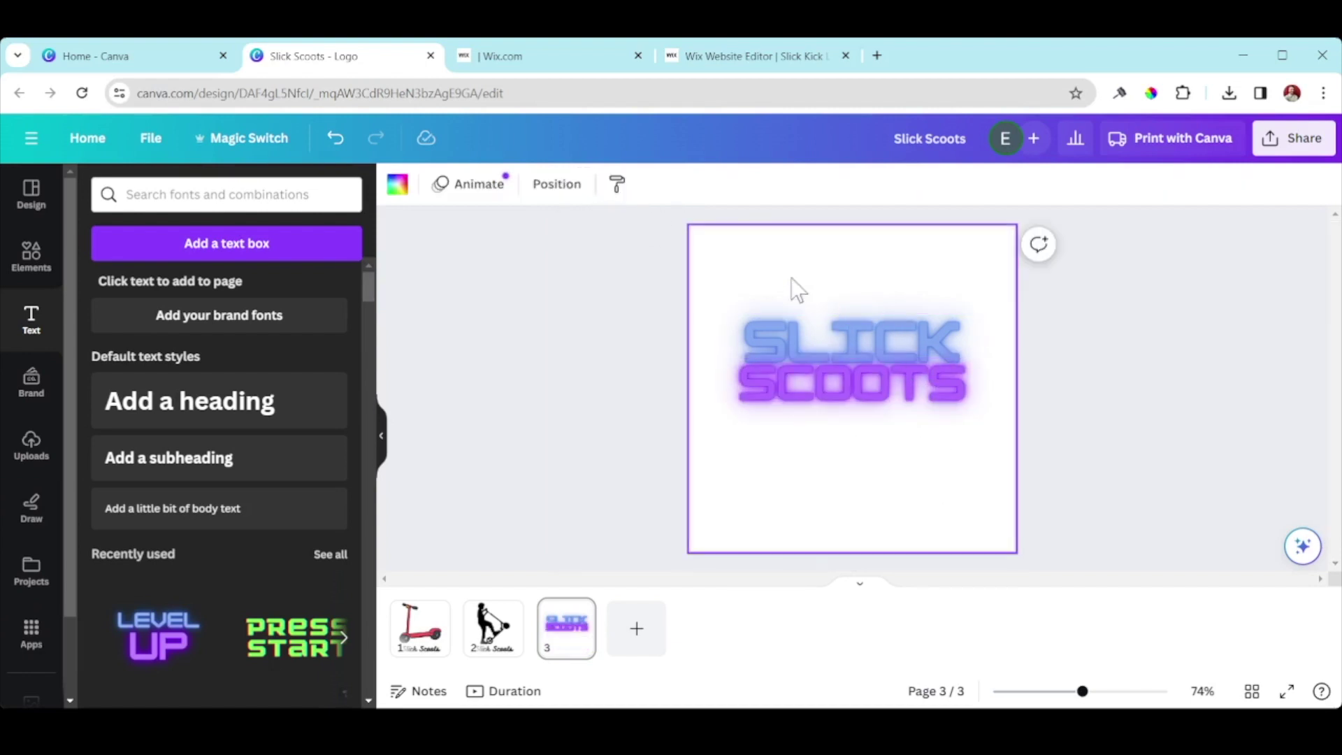
Try the Shadow, Lift, Hollow and Outline effects on the word "SLICK" and apply the Splice effect.
drag(757, 275, 947, 431)
click(907, 360)
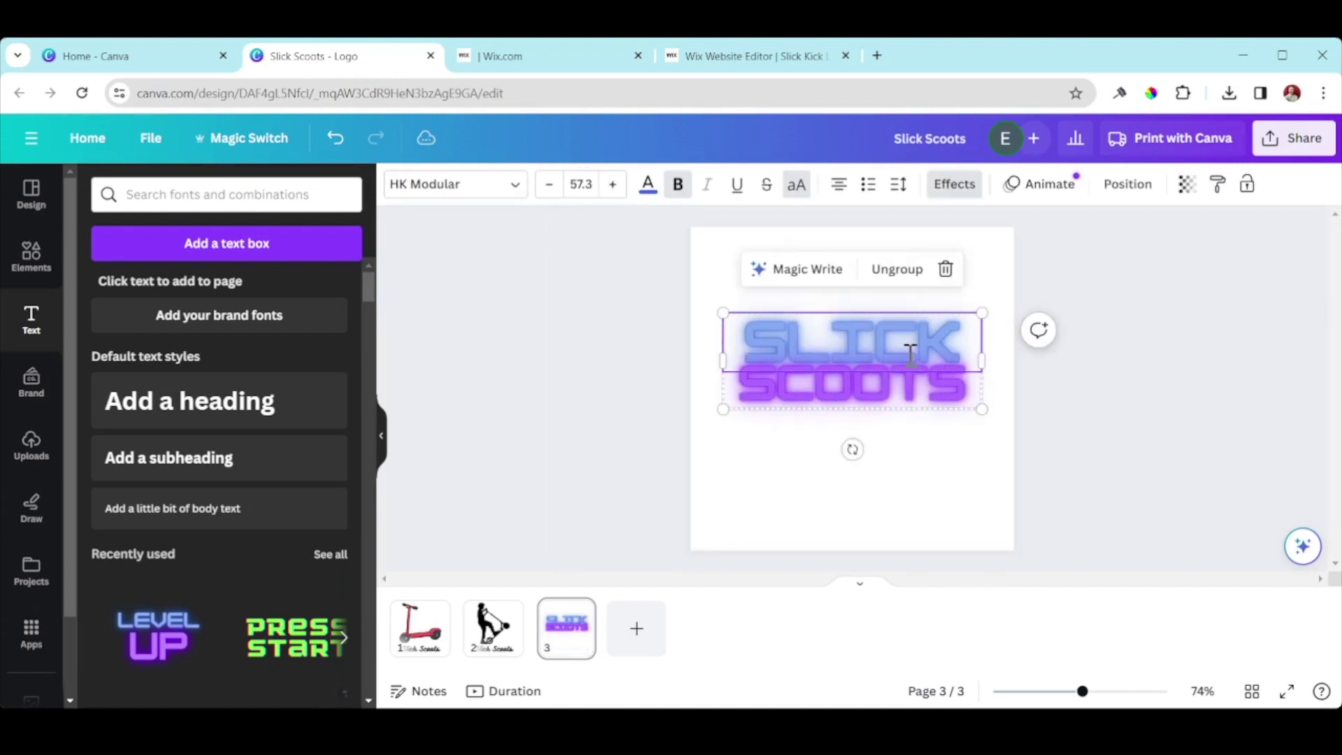
click(977, 407)
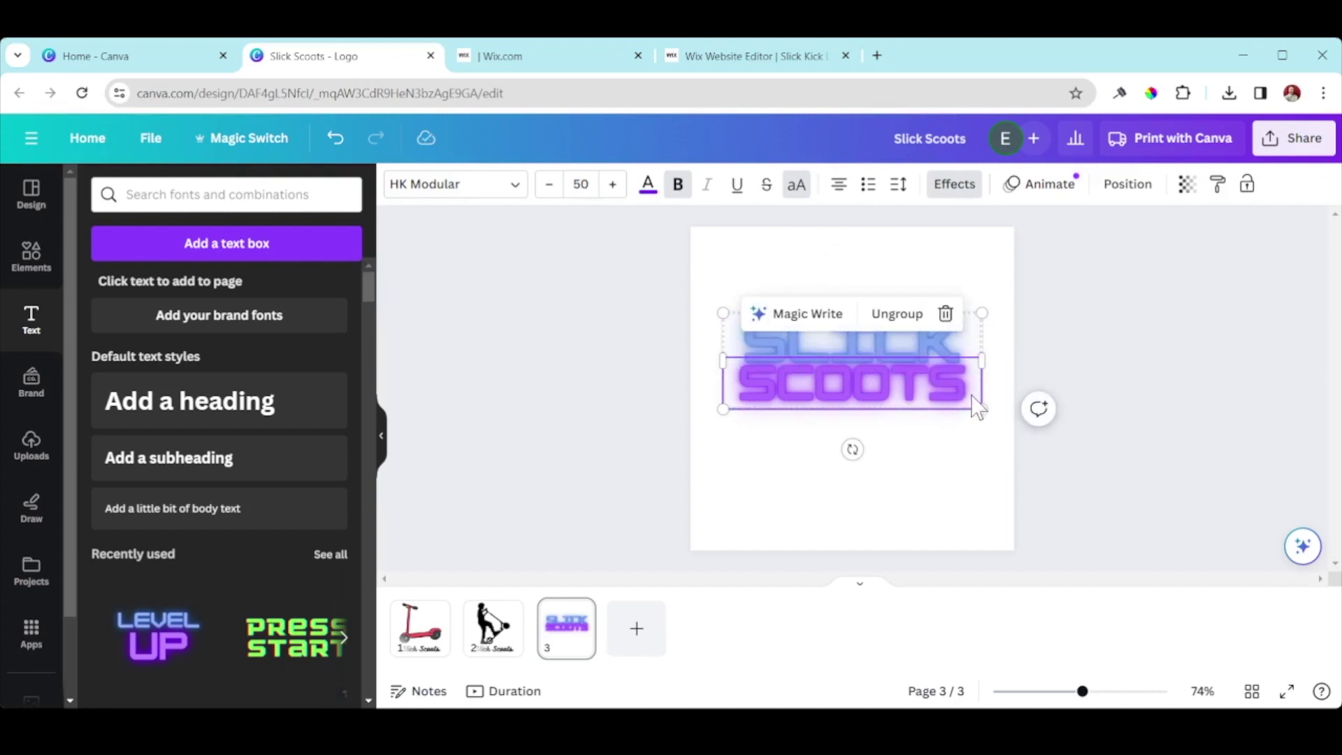
double_click(929, 338)
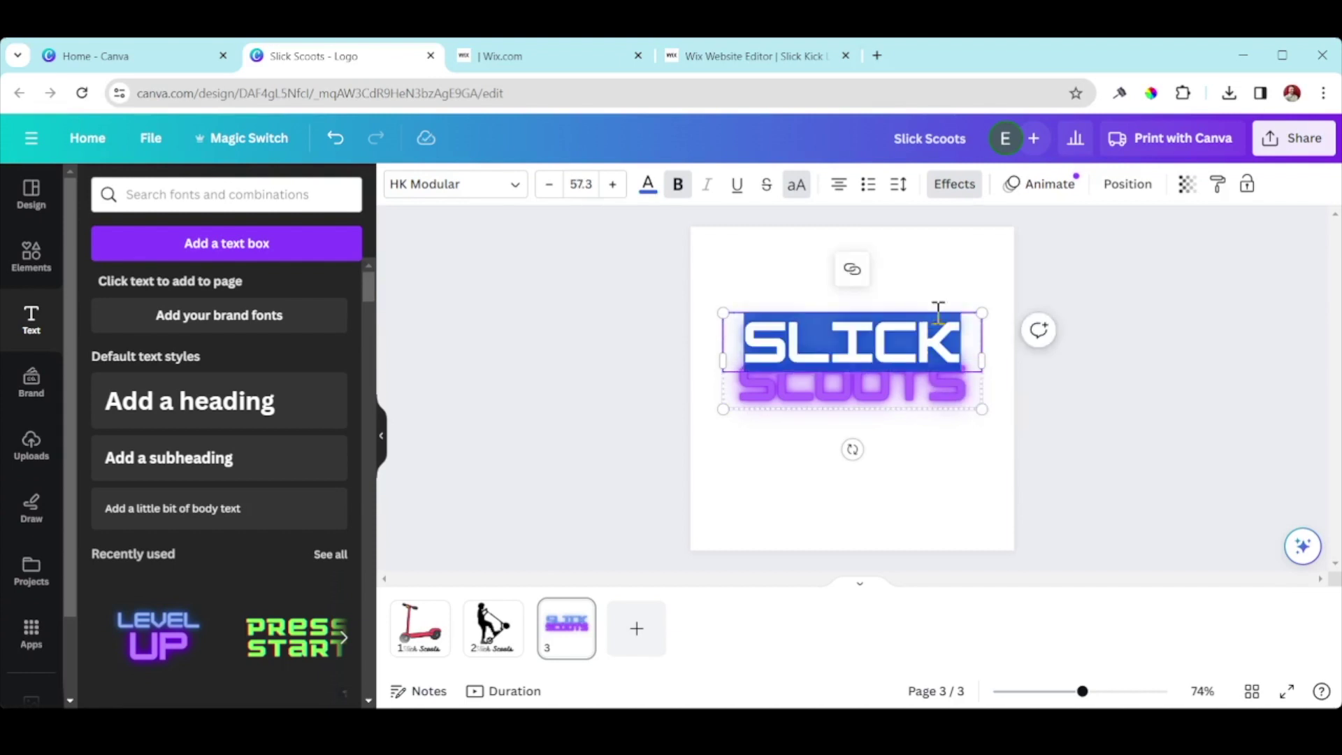
click(961, 194)
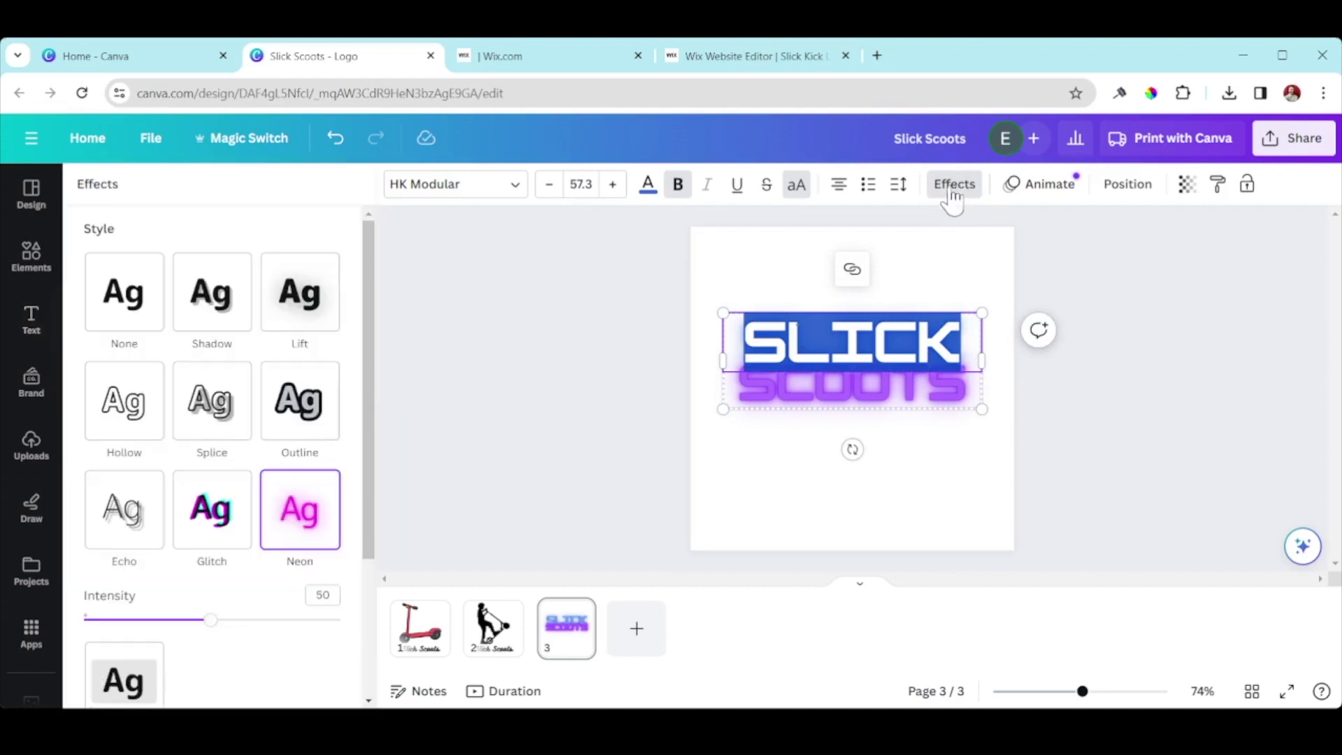
click(256, 309)
click(299, 293)
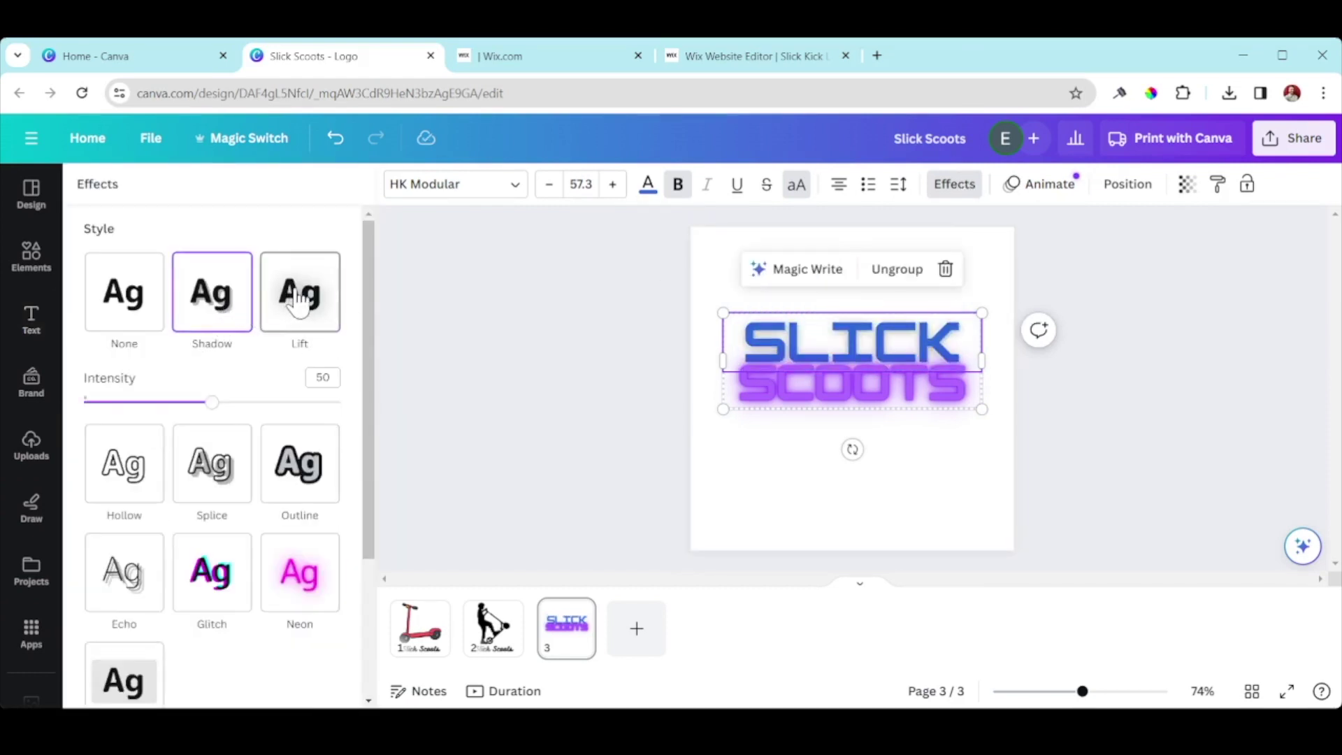
click(123, 463)
click(210, 418)
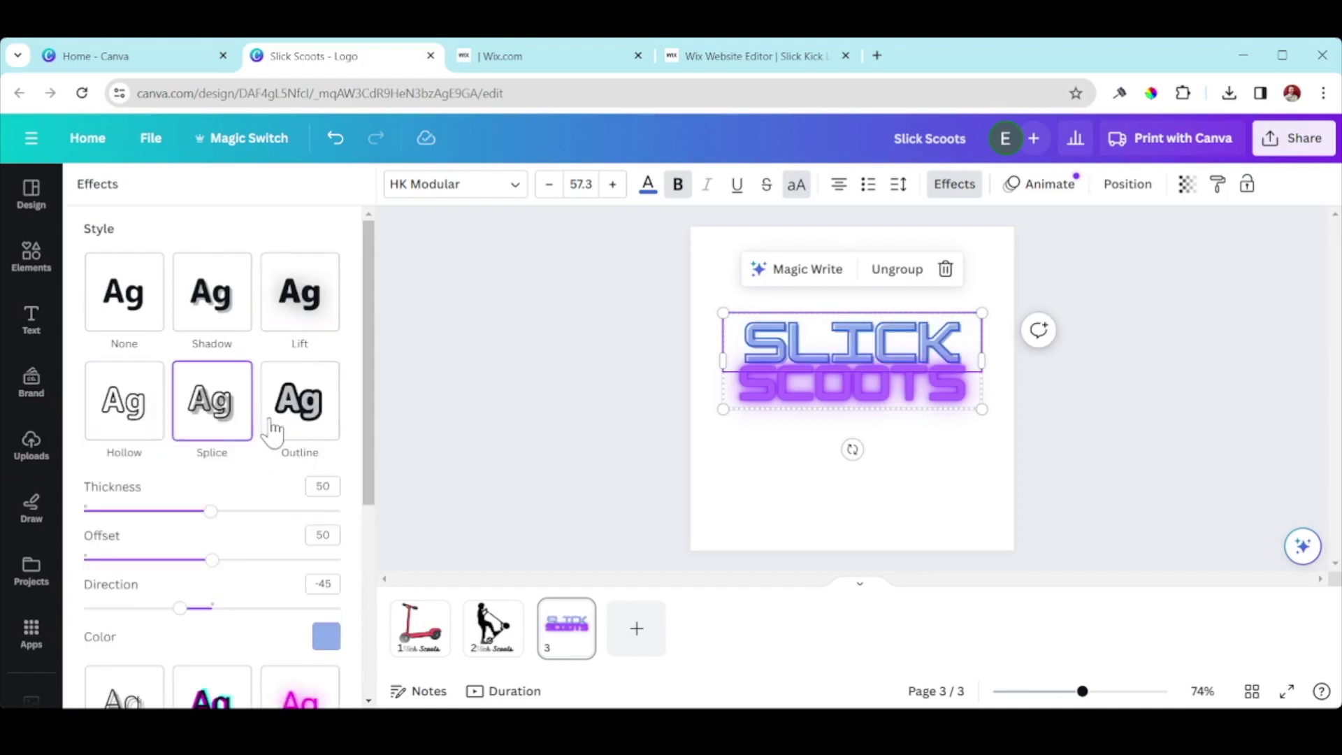
click(283, 421)
click(213, 420)
Try the Echo, Glitch and Neon effects on "SLICK" and return it to the Splice effect.
scroll(286, 426, down, 4)
click(126, 374)
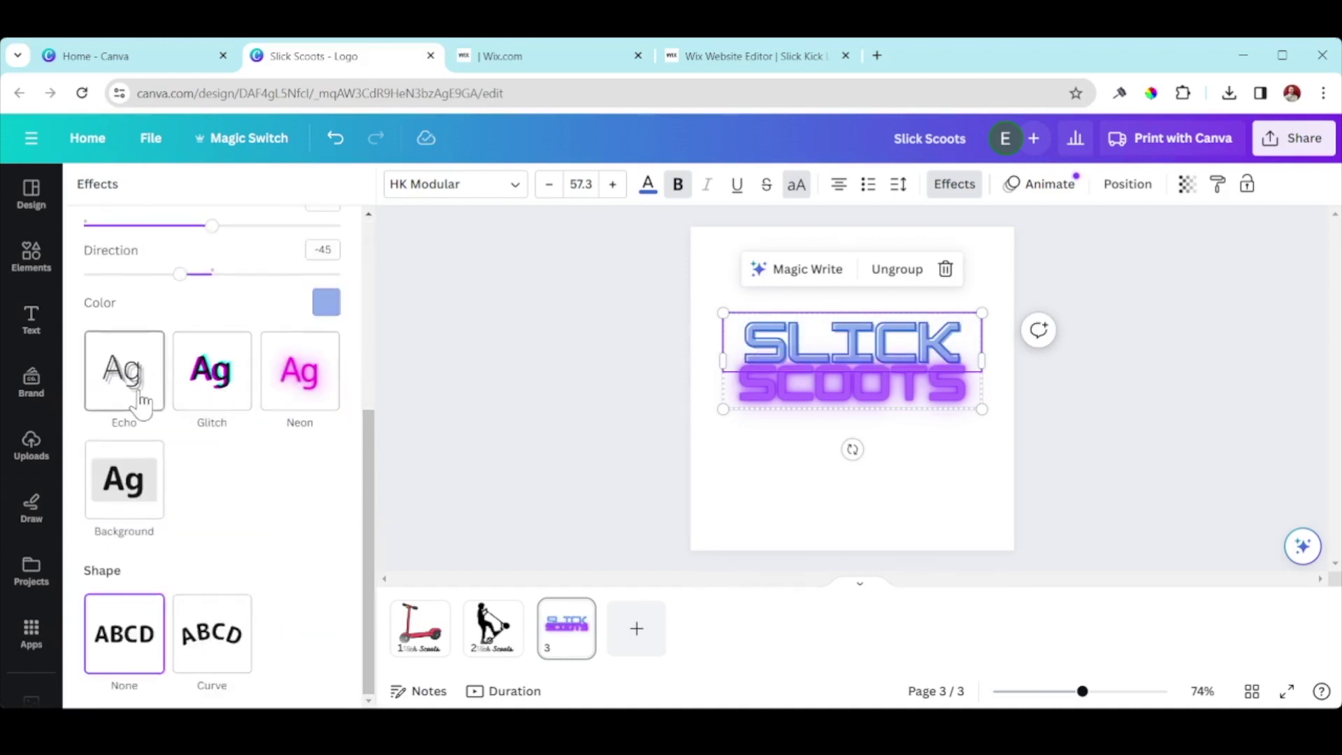
click(196, 390)
click(272, 384)
scroll(280, 383, up, 3)
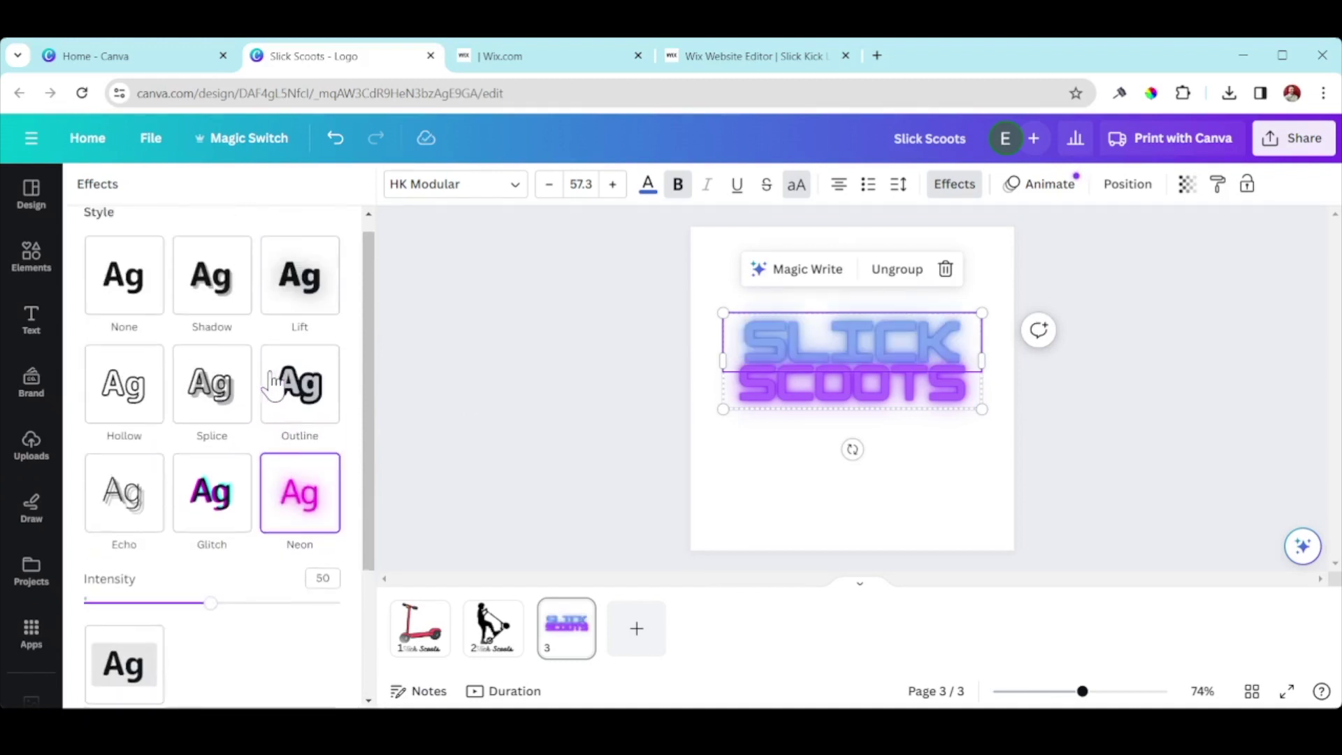
click(211, 402)
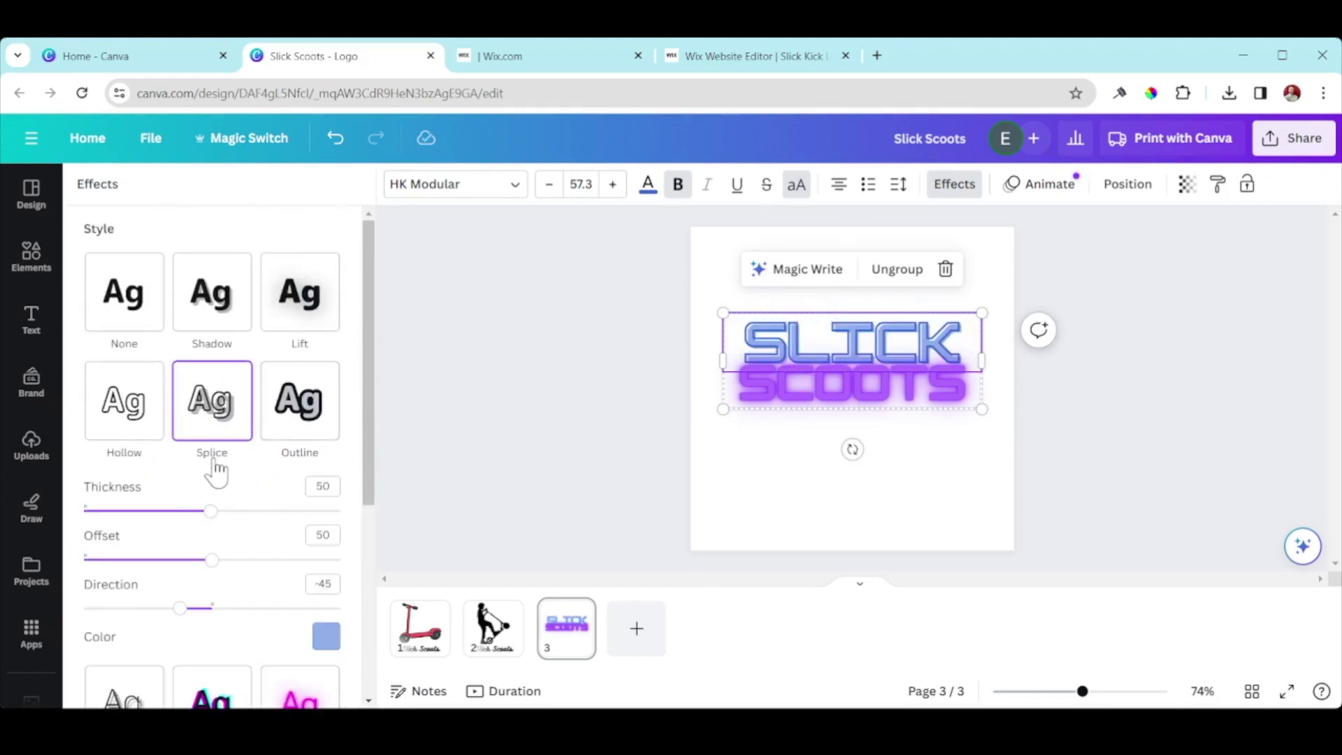
Apply the Splice effect to the word "SCOOTS" on page 3 and deselect the text.
click(898, 386)
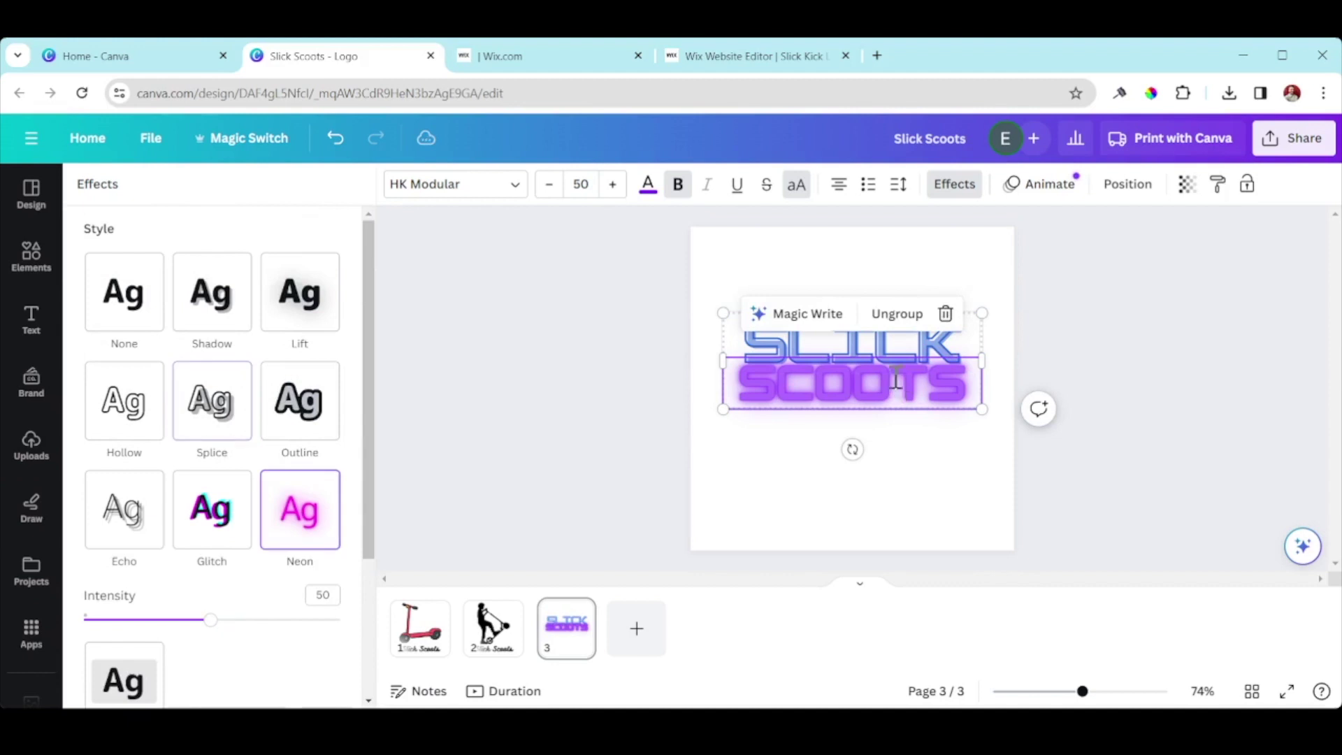
double_click(900, 388)
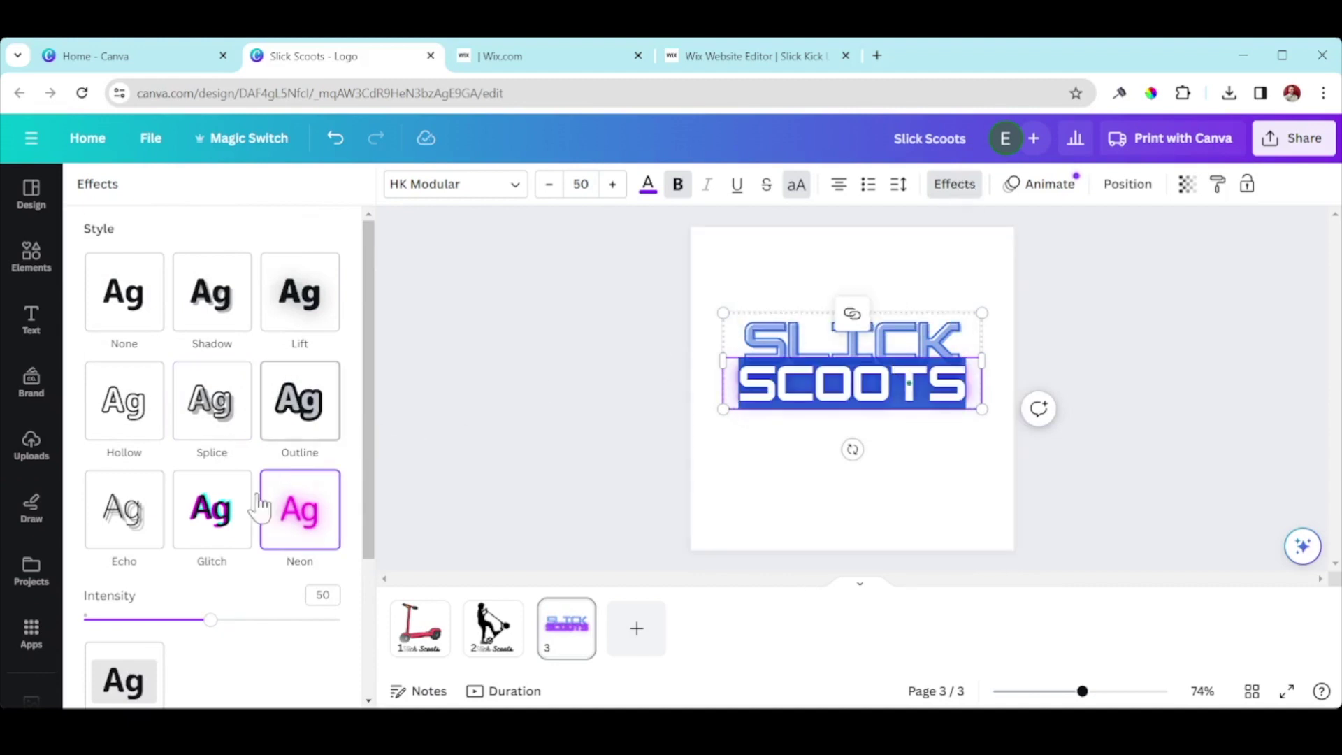
click(224, 418)
click(799, 452)
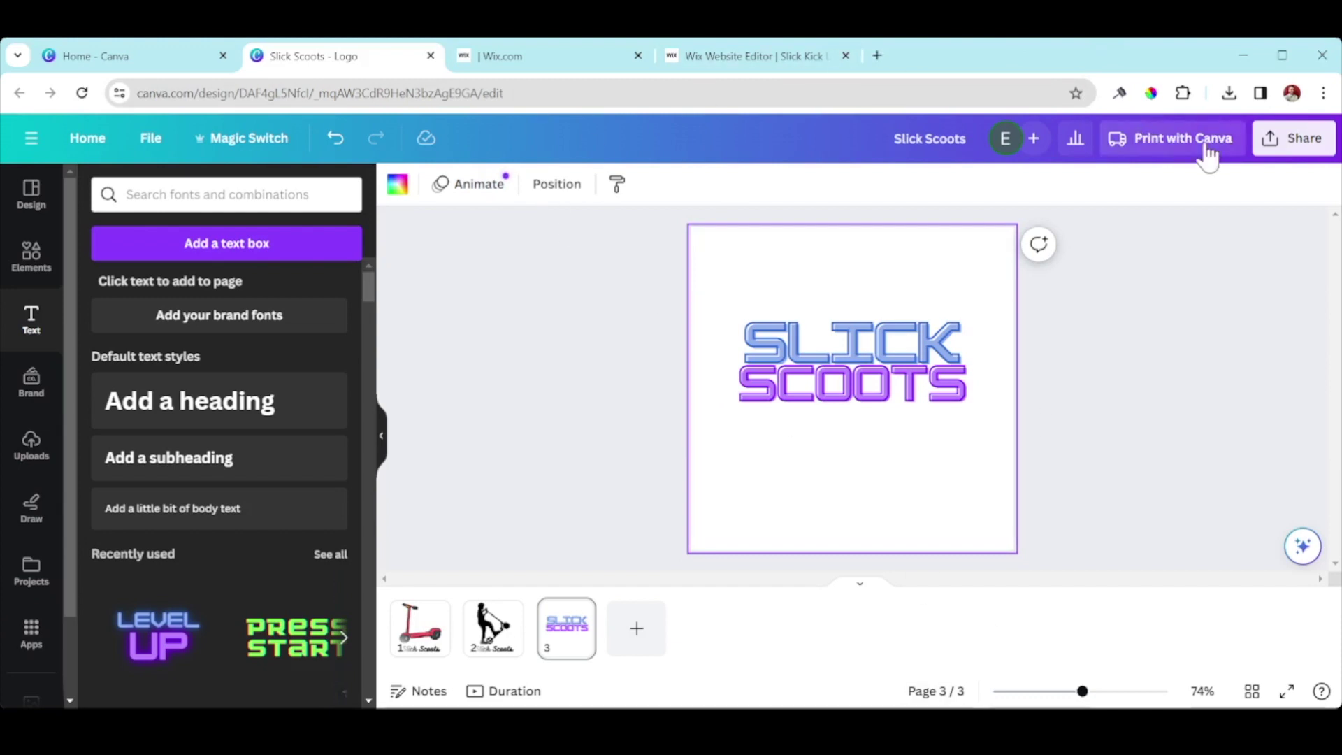
Open the design's download settings and choose JPG as the file type.
click(1301, 148)
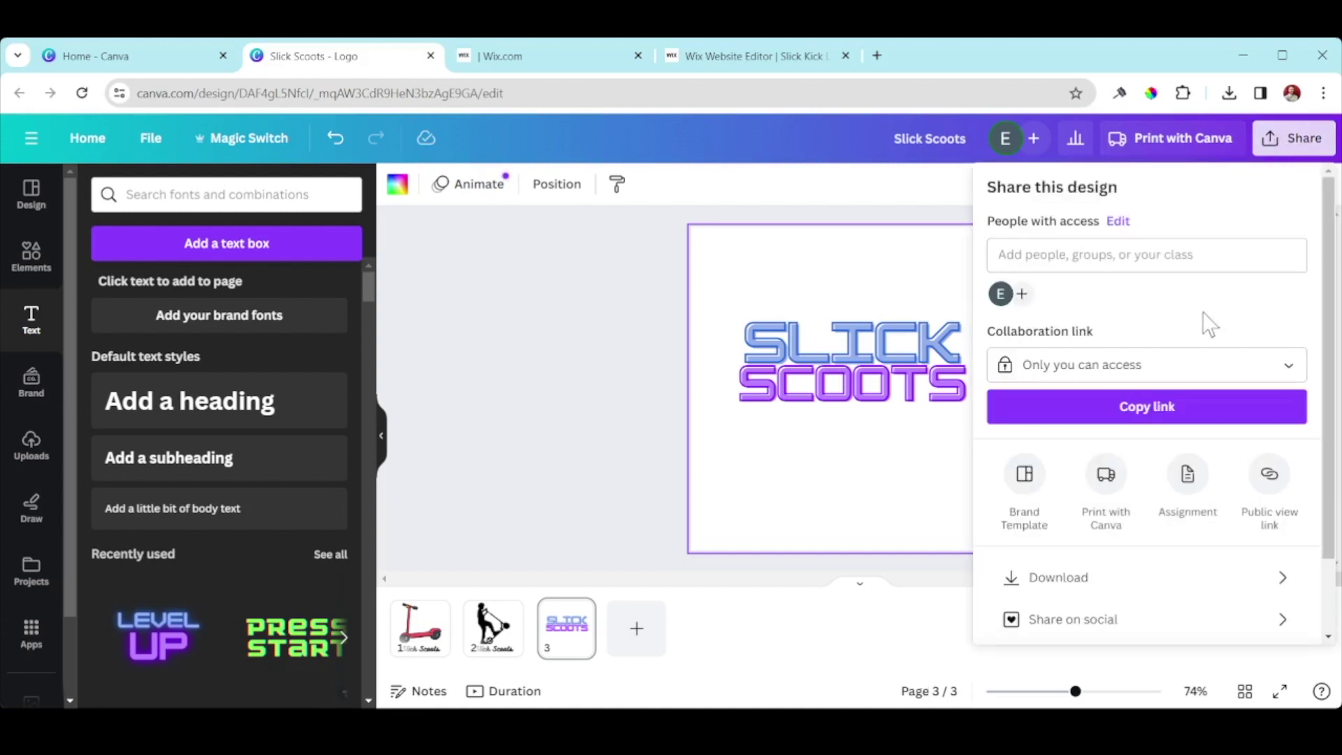
click(1127, 580)
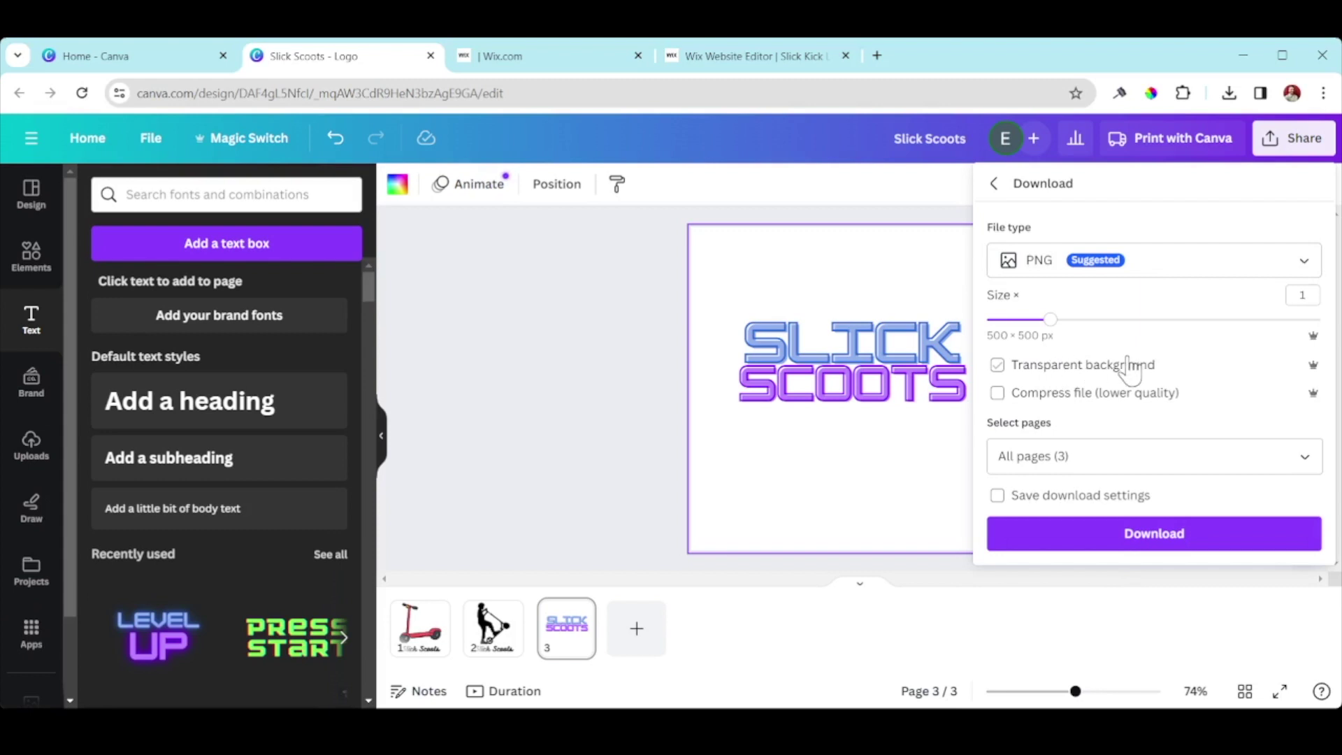
click(1118, 275)
click(1092, 322)
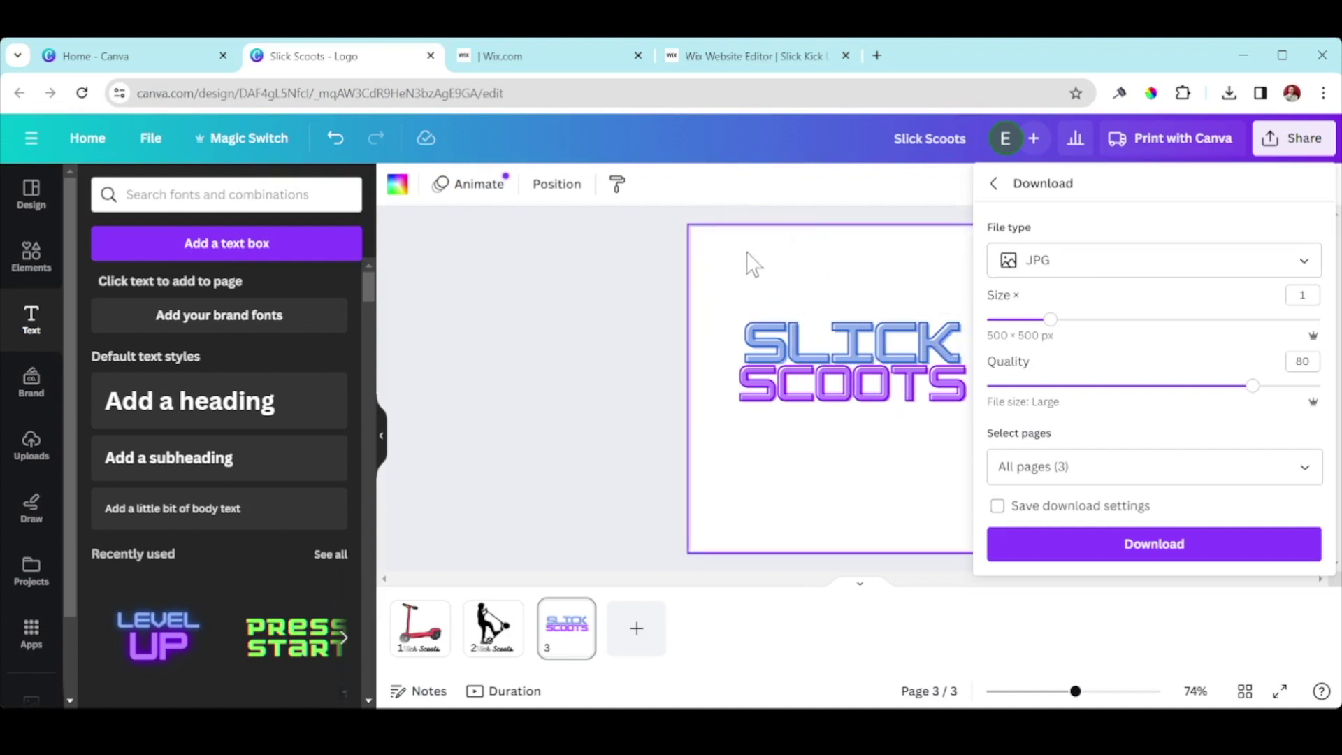
Change the file type to PNG with a transparent background, download all three pages and dismiss the download notice.
click(1153, 271)
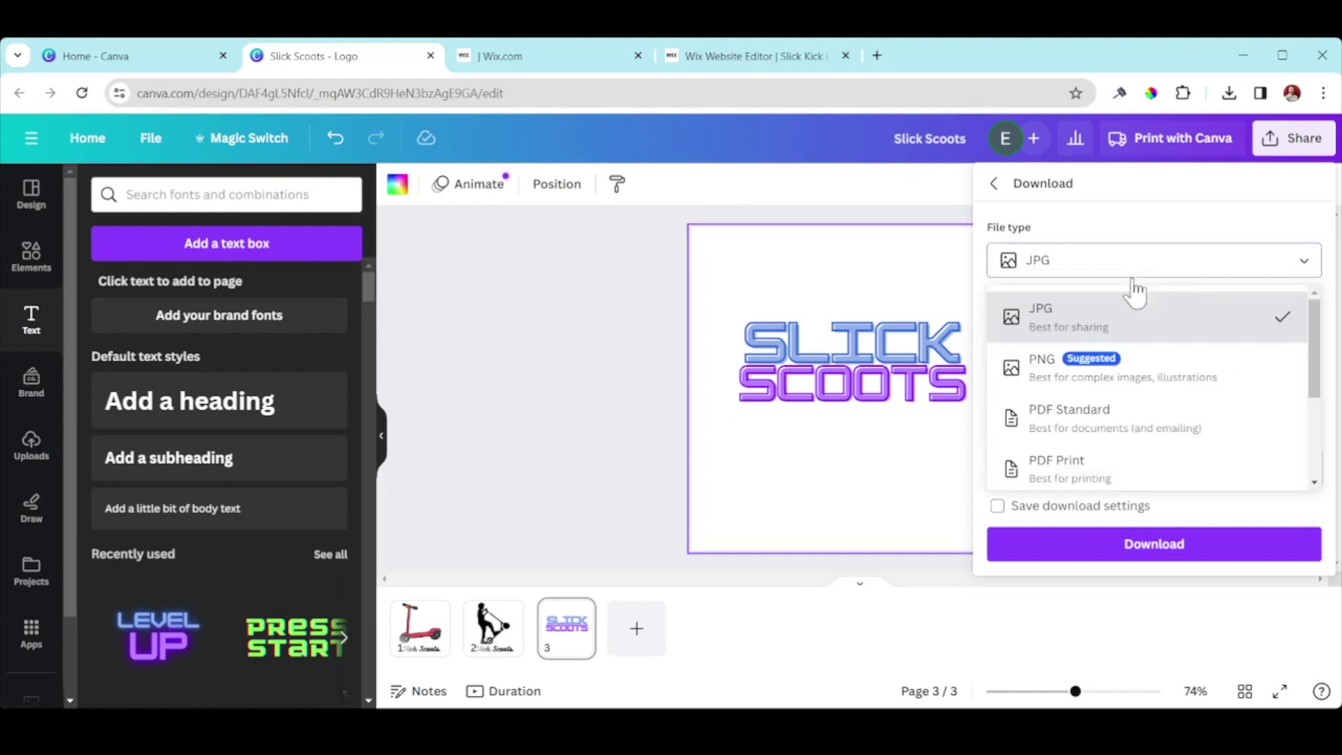
click(1084, 381)
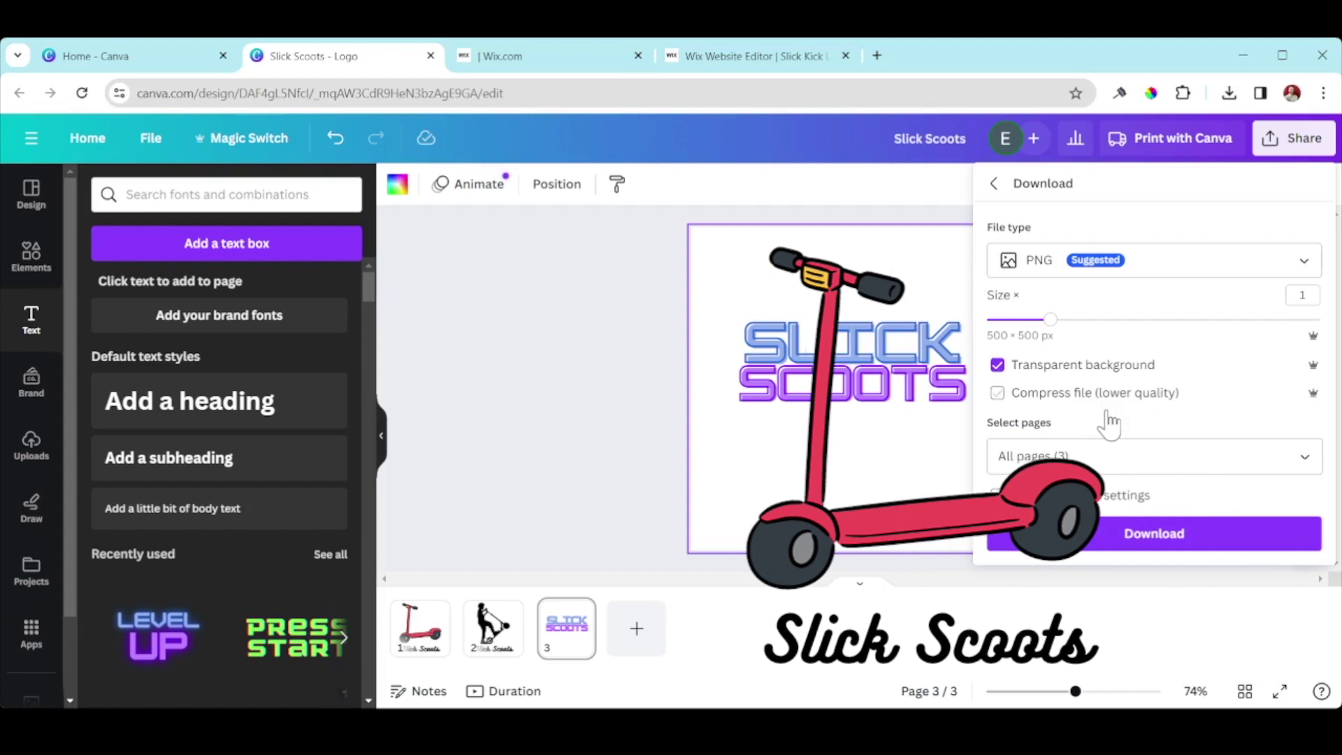
click(1175, 544)
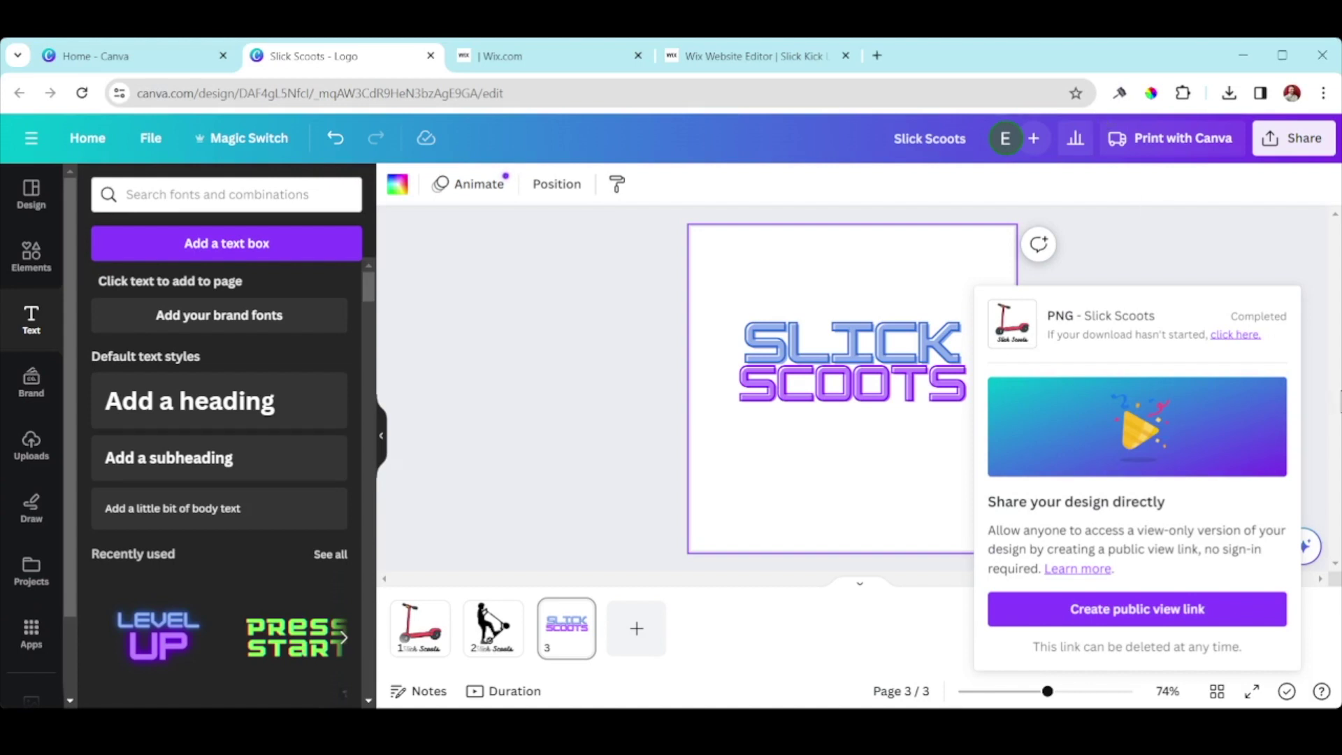
click(561, 313)
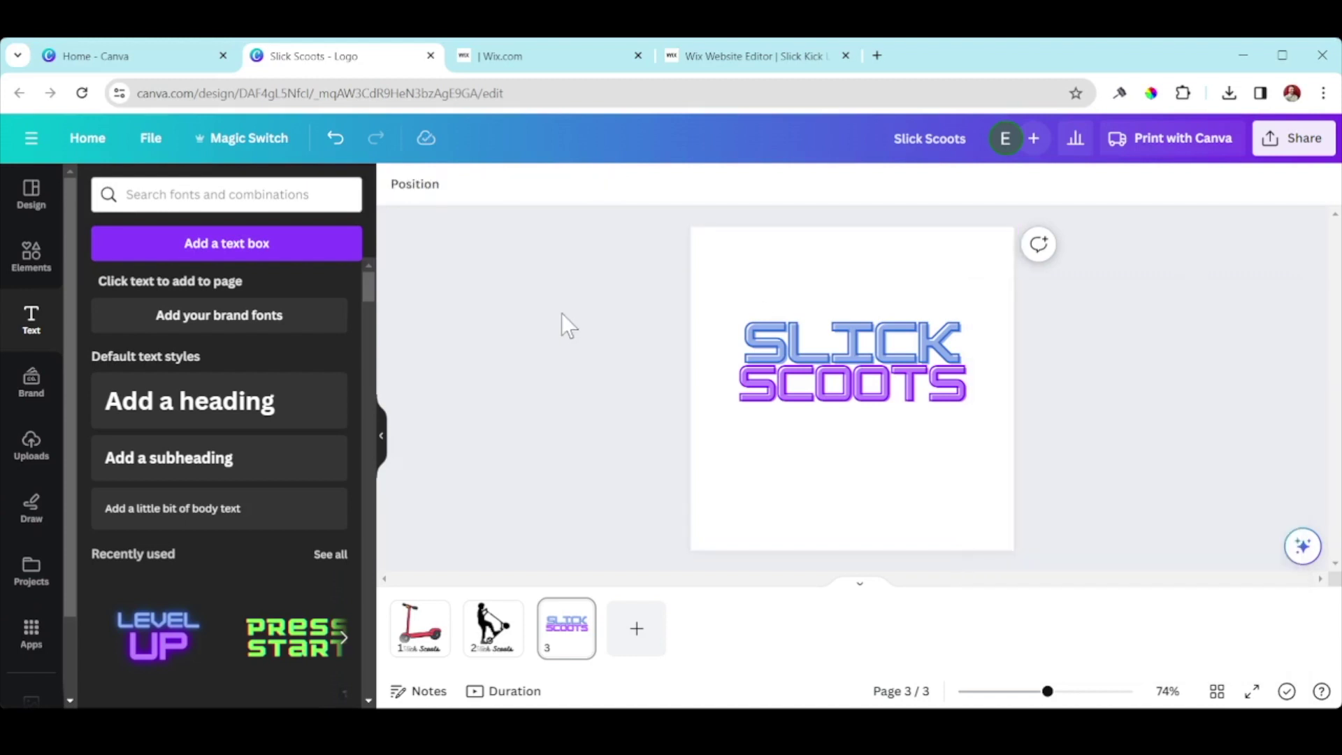